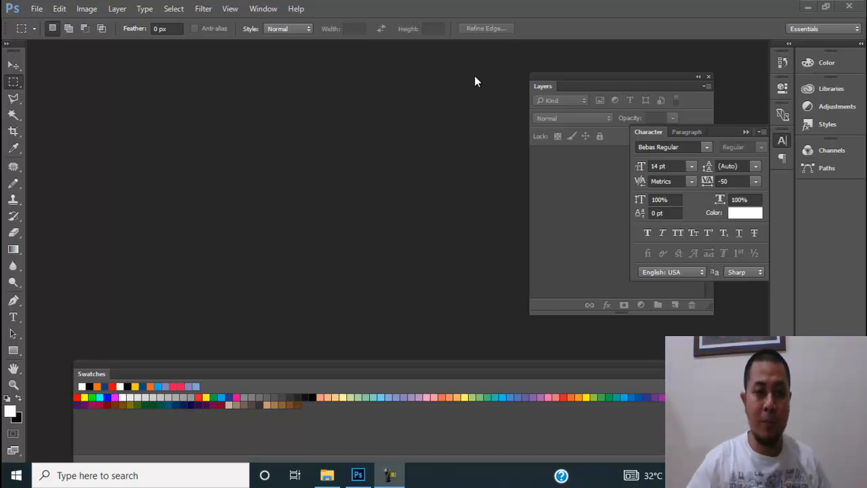
- Start a WIA Support image import and set its destination folder to D:\EKSKUL
left_click(43, 10)
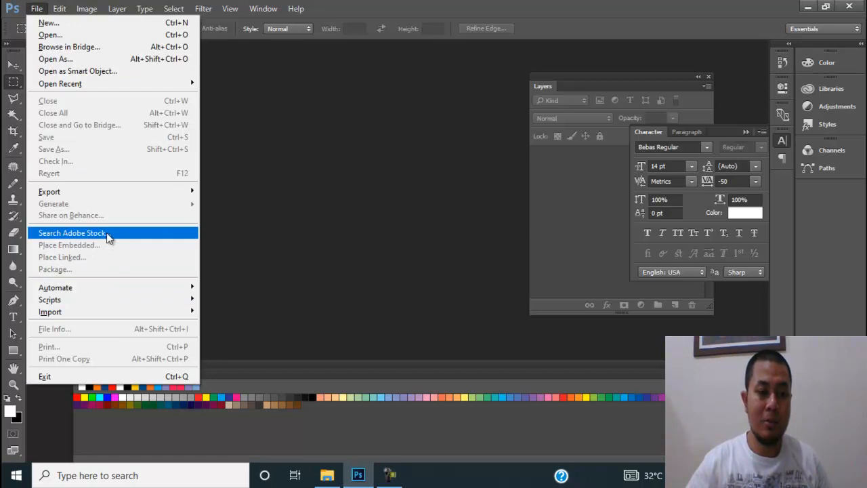
mouse_move(97, 313)
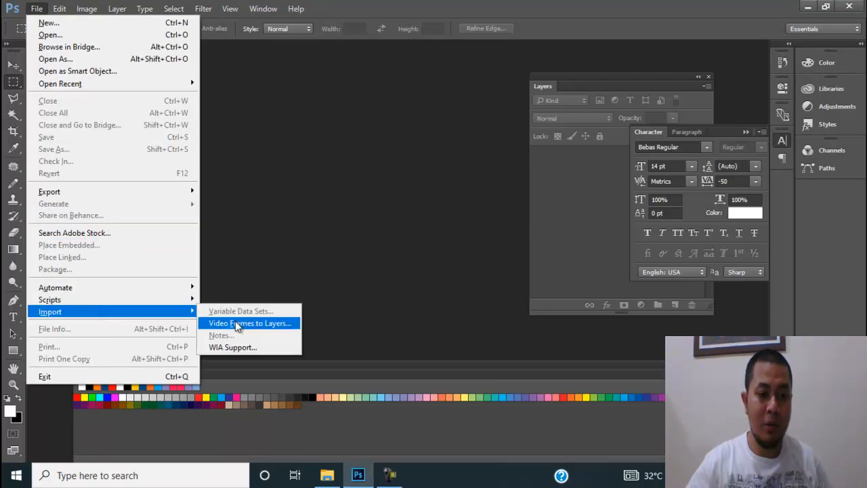
left_click(235, 347)
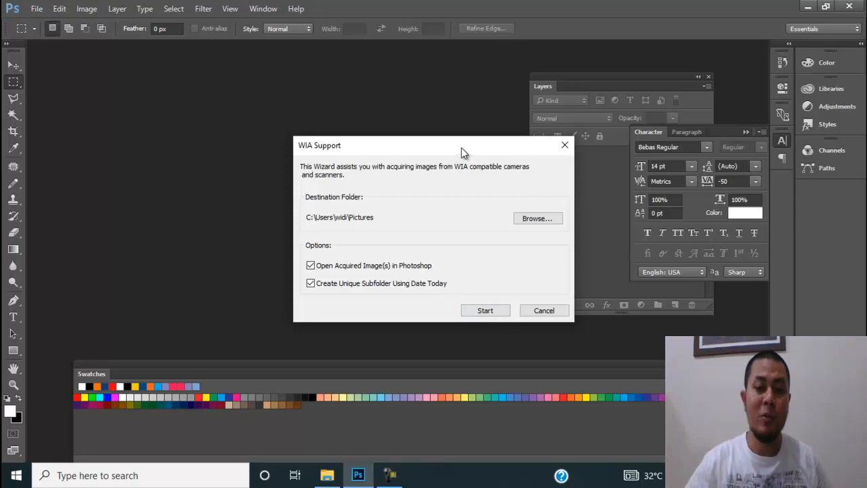
left_click_drag(464, 151, 320, 124)
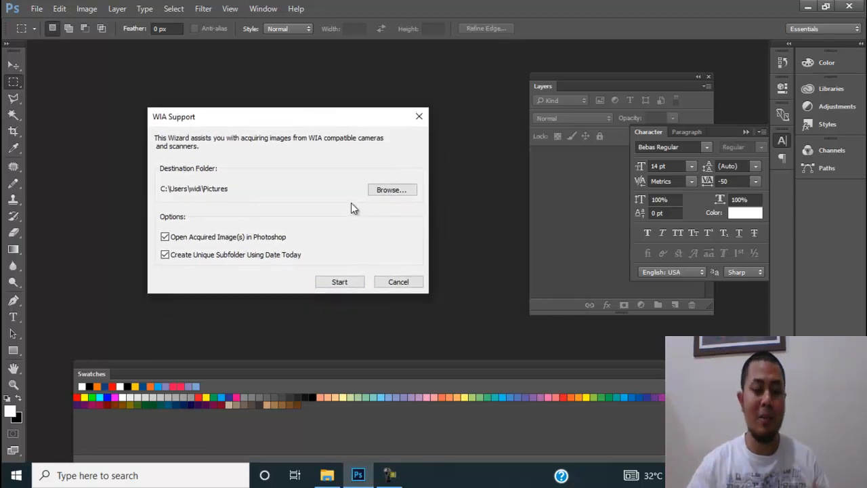
left_click(398, 195)
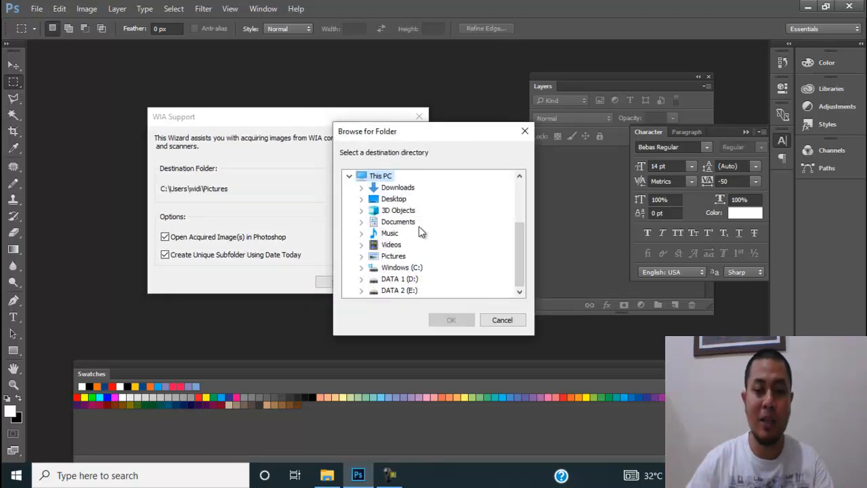
left_click(410, 280)
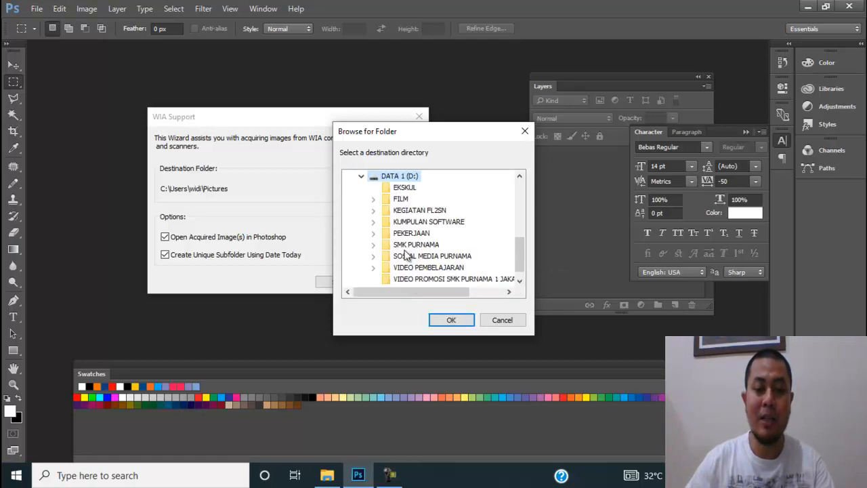
left_click(406, 188)
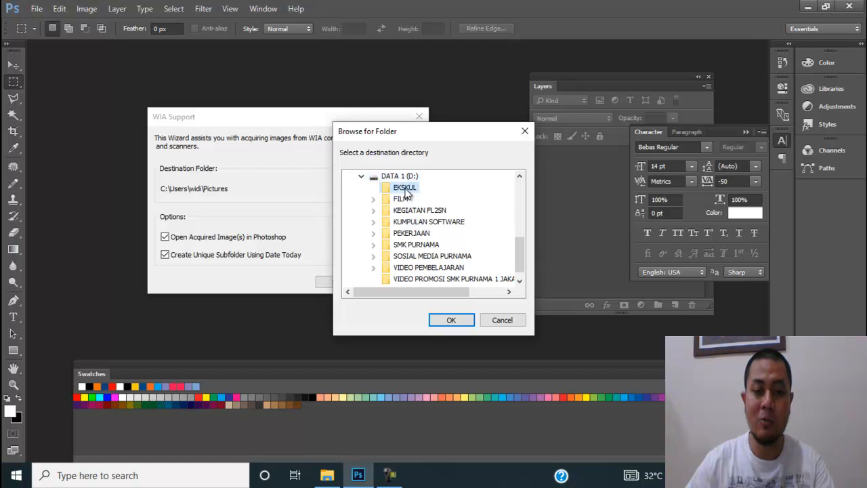
left_click(438, 321)
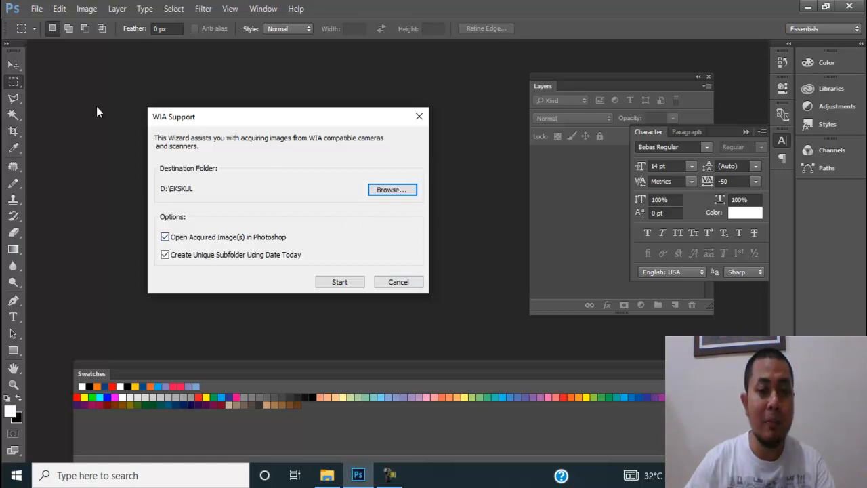
- Start the acquisition with the CanoScan LiDE 300 scanner and choose a grayscale picture as the scan type
left_click(357, 285)
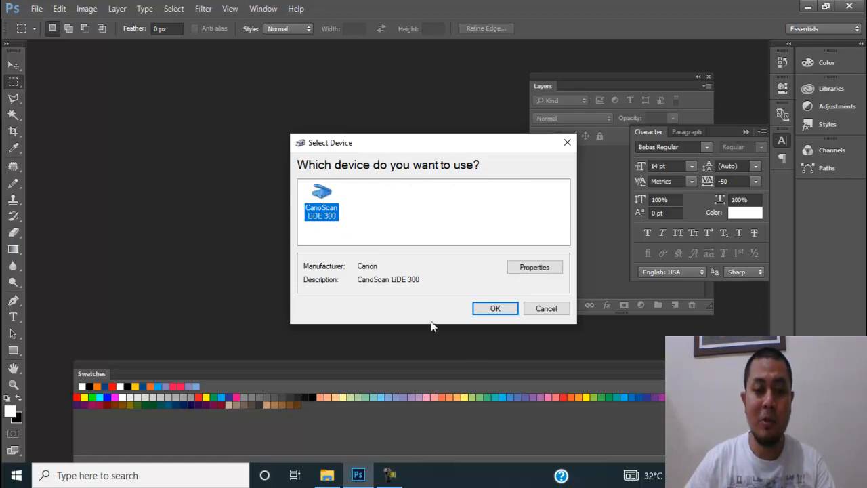
left_click(495, 310)
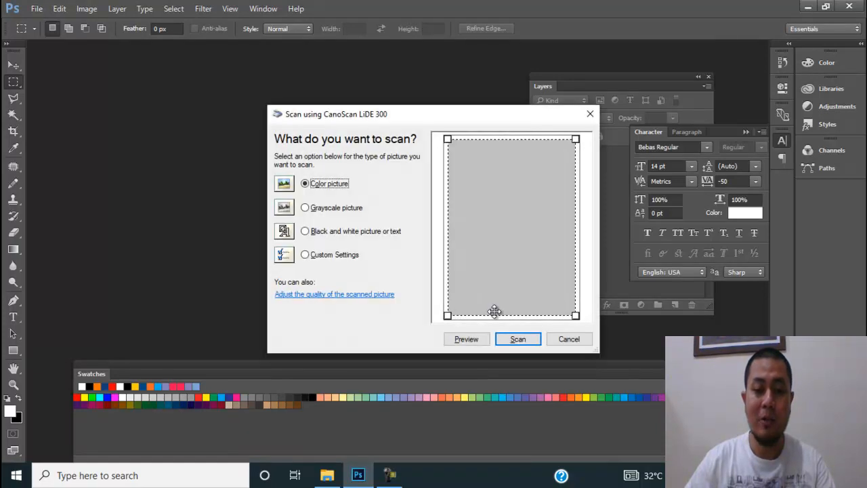
left_click_drag(483, 115, 418, 92)
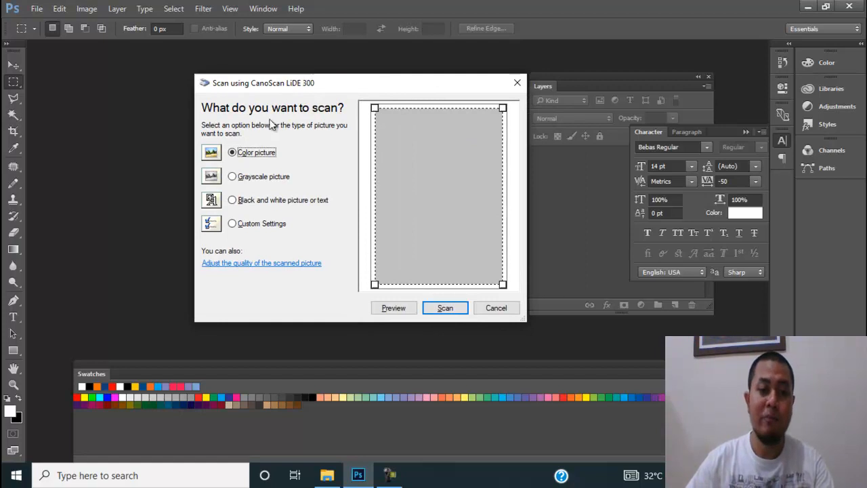
left_click(254, 177)
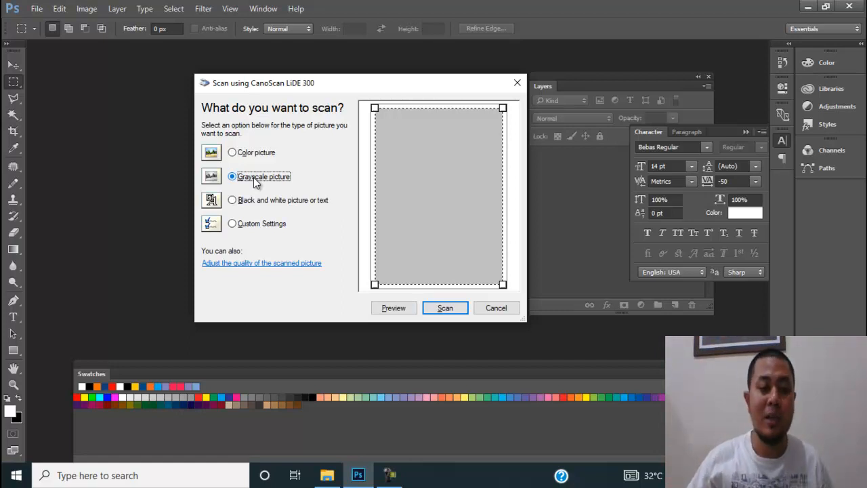
- Set the scan quality to a 300 DPI grayscale picture and scan the page
left_click(273, 265)
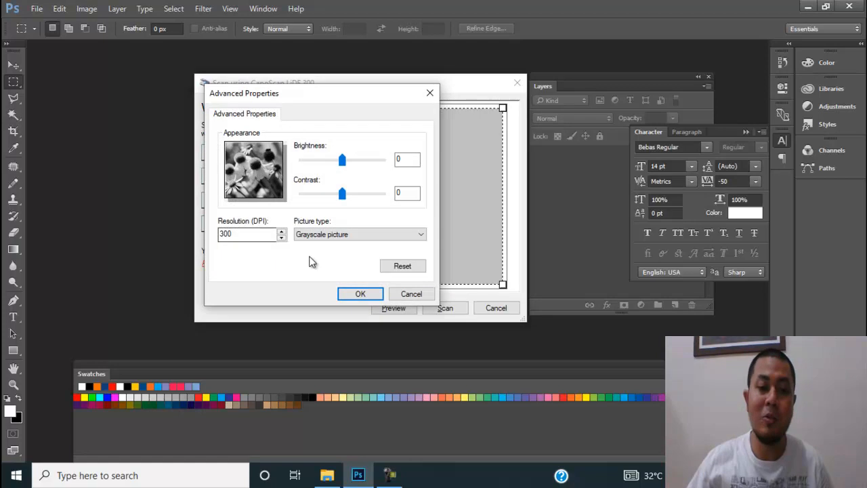
left_click_drag(265, 234, 171, 231)
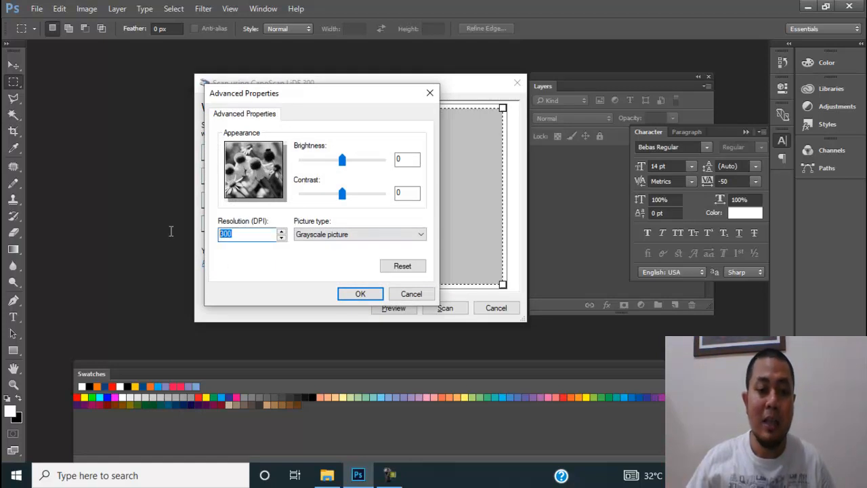
left_click(241, 235)
left_click_drag(248, 235, 191, 235)
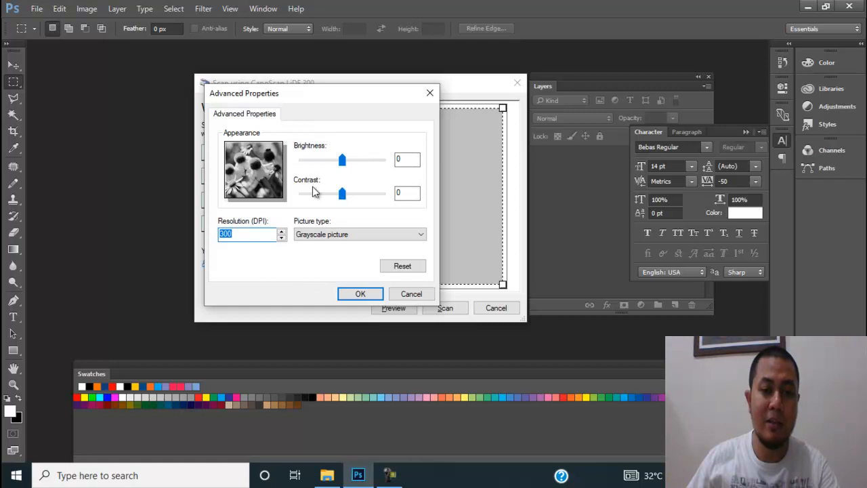
left_click(360, 294)
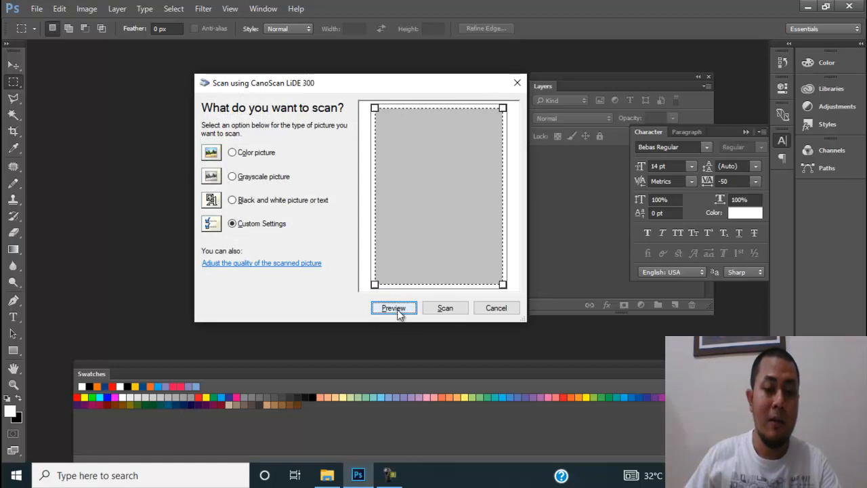
left_click(445, 308)
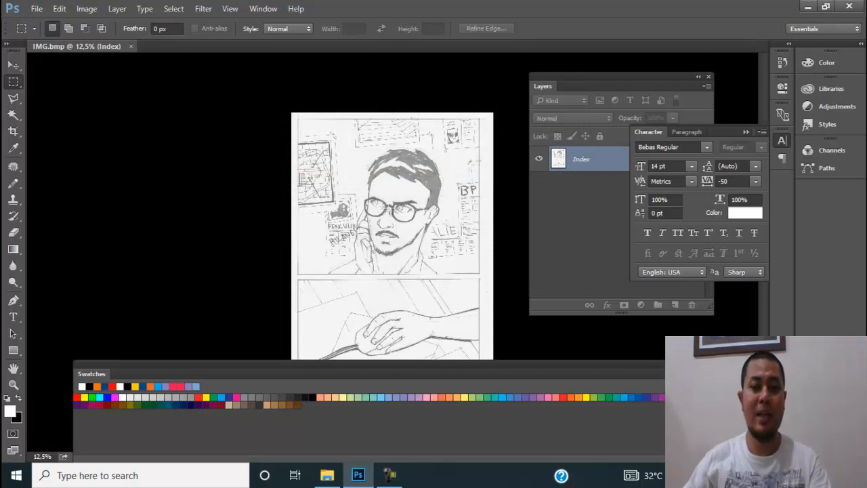
- Save the scanned drawing as Latihan in Photoshop PSD format in the EKSKUL folder on drive D
left_click(379, 162, "ctrl")
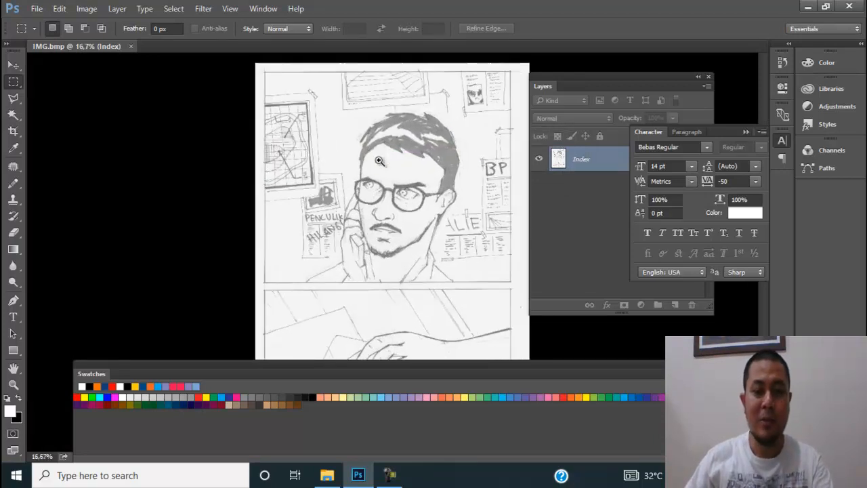
left_click(379, 160, "ctrl")
left_click(380, 162, "ctrl")
left_click_drag(451, 162, 303, 252)
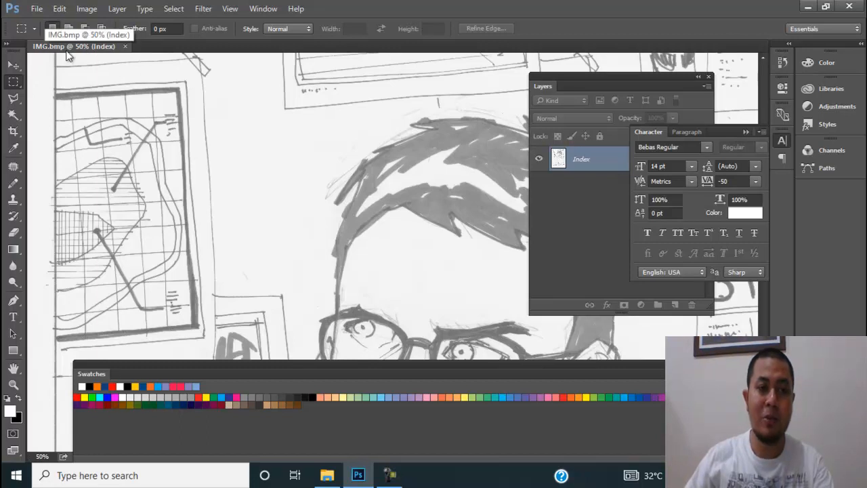
left_click_drag(399, 181, 356, 167)
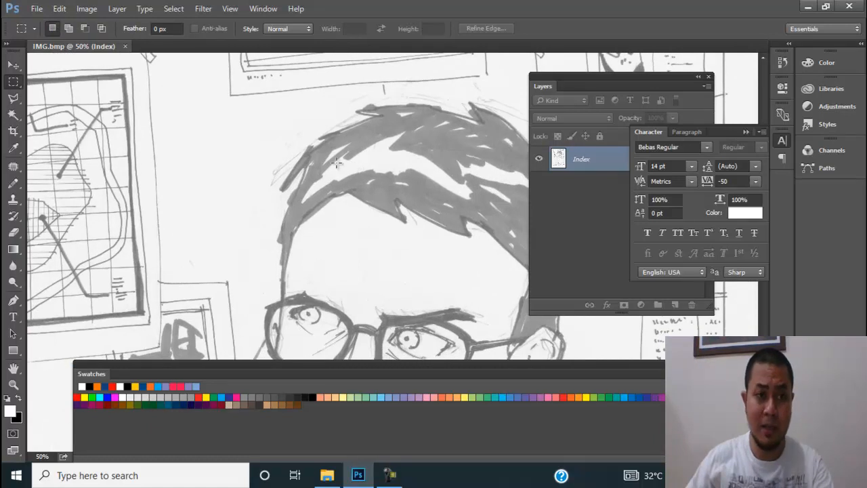
left_click(35, 9)
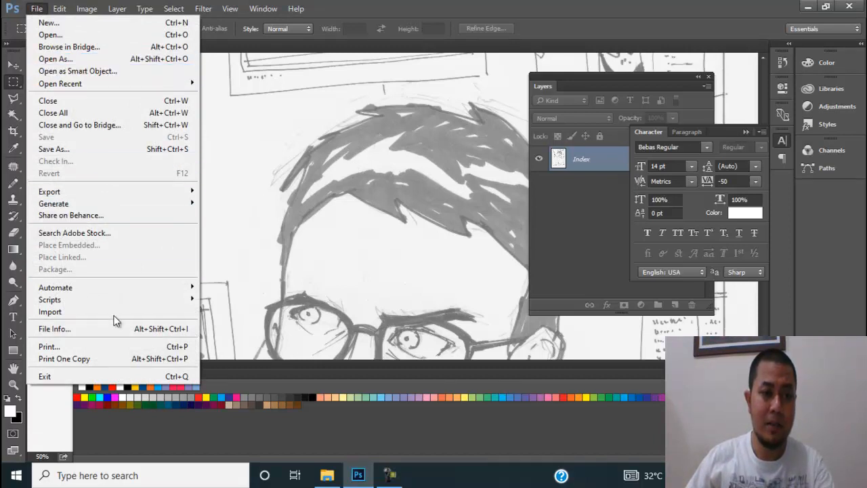
left_click(95, 150)
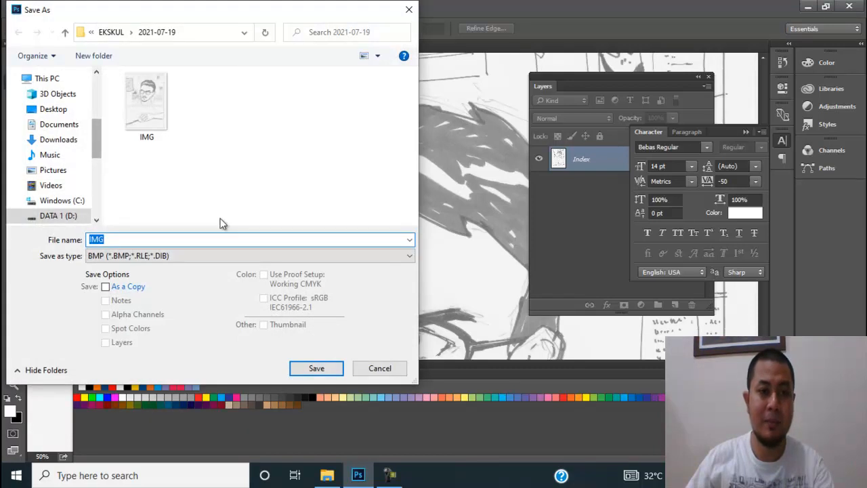
left_click(112, 32)
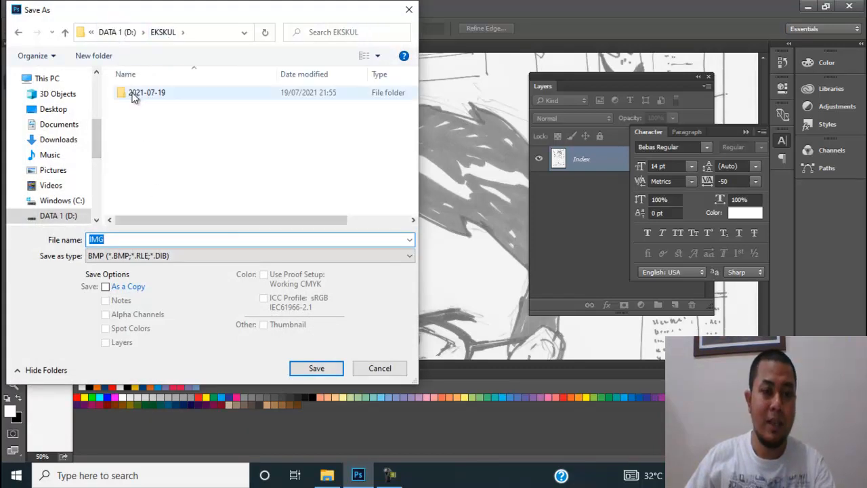
type("Latihan")
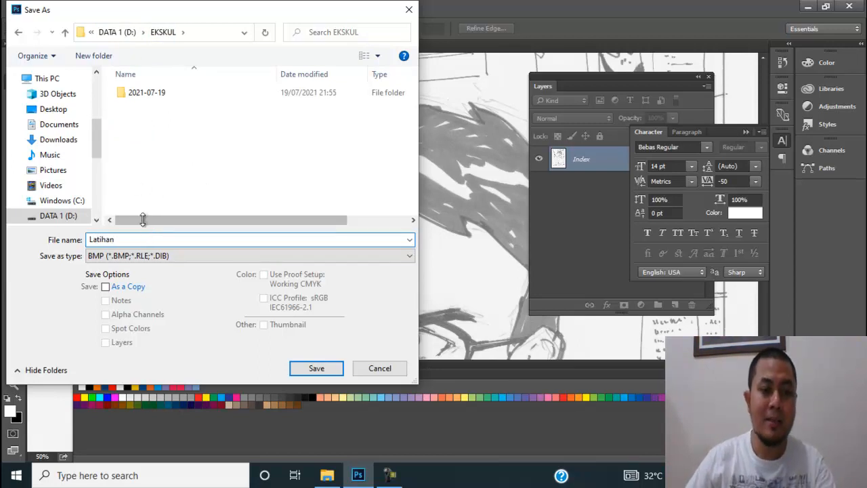
left_click(172, 258)
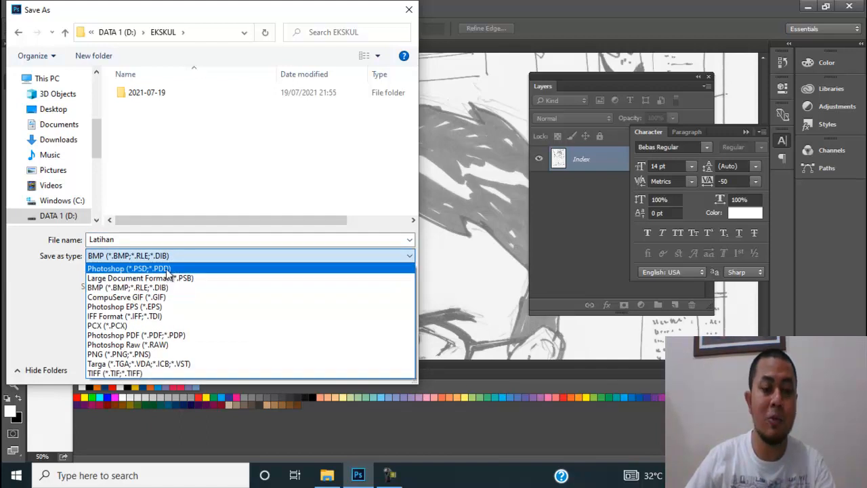
left_click(166, 270)
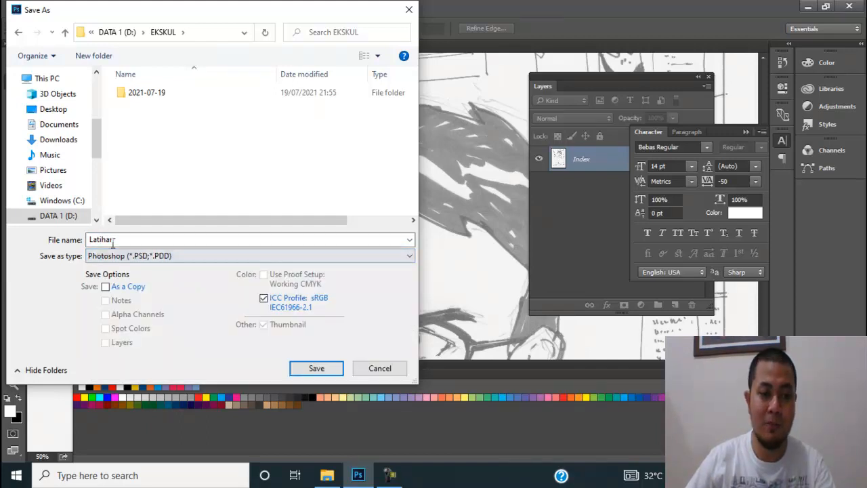
left_click(312, 373)
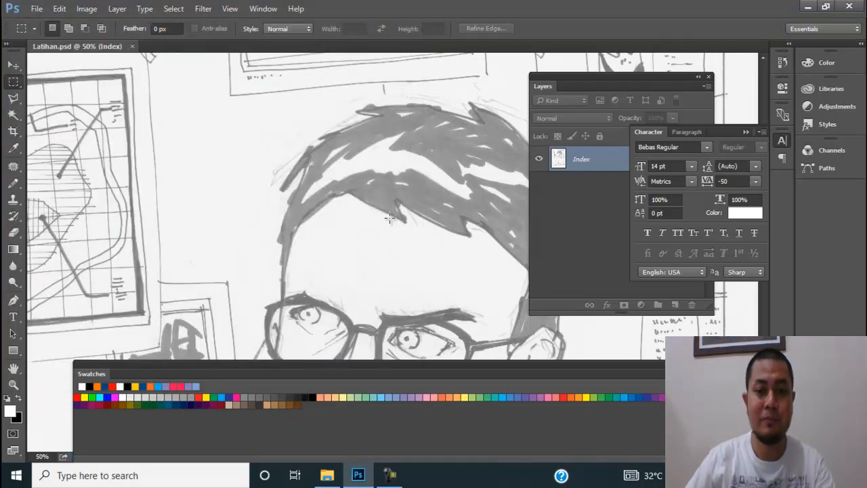
- Convert the image's colour mode from Indexed Color to RGB Color
mouse_move(383, 210)
left_mouse_down()
mouse_move(332, 171)
mouse_move(369, 245)
left_mouse_up()
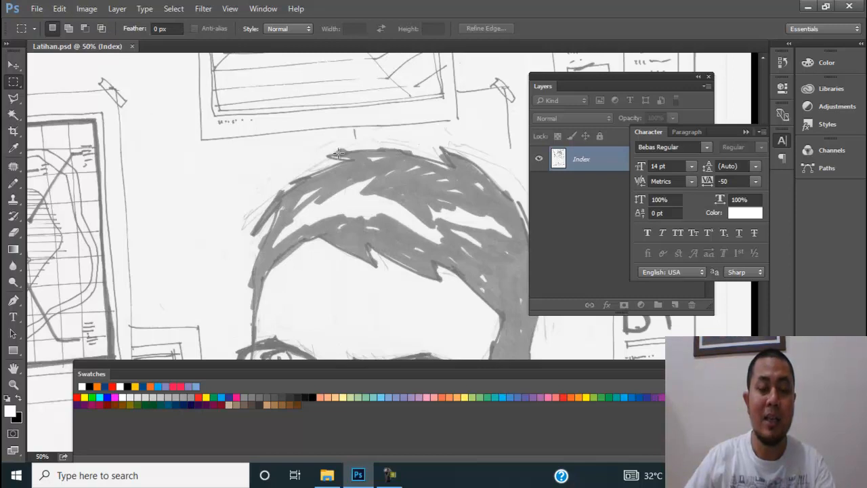
left_click(90, 11)
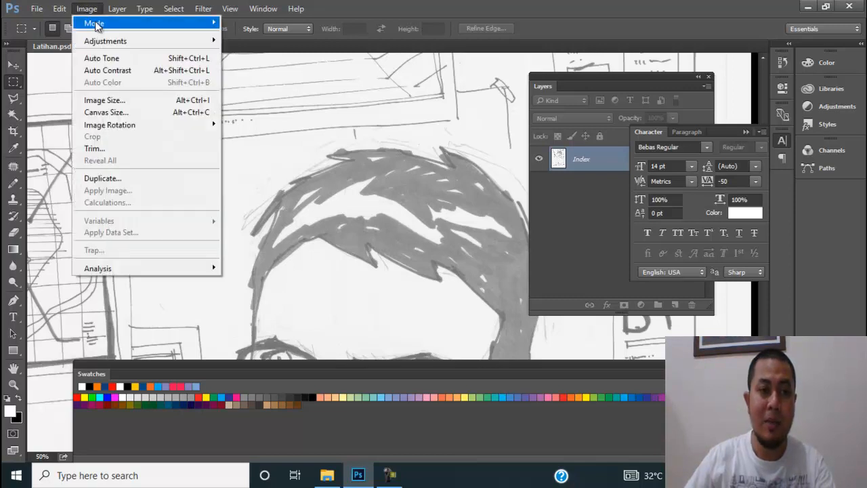
mouse_move(95, 26)
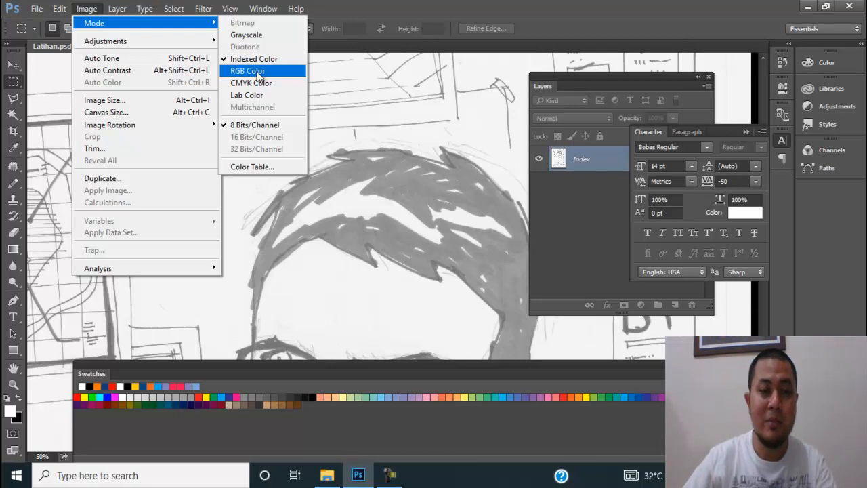
left_click(259, 75)
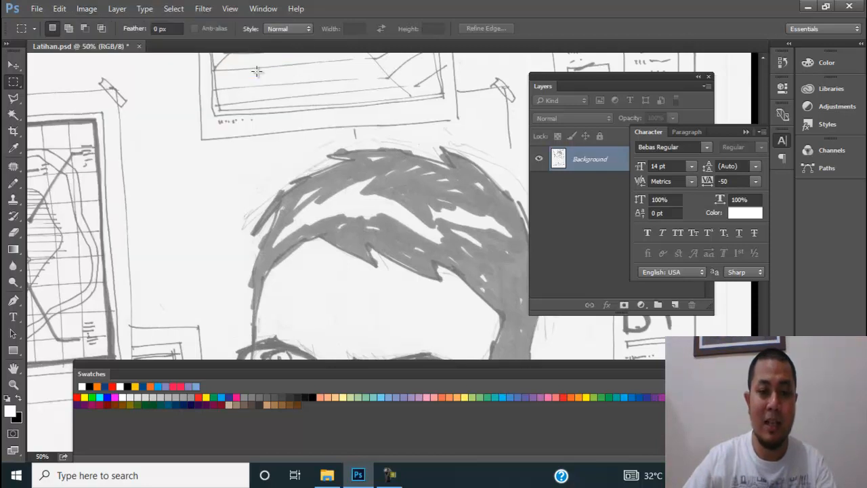
- Examine the scanned comic page as a whole and up close around the man's face, including once with the interface hidden
left_click_drag(407, 295, 387, 214)
left_click(373, 230, "alt")
left_click(373, 230, "alt")
left_click(382, 223, "alt")
left_click_drag(342, 287, 395, 247)
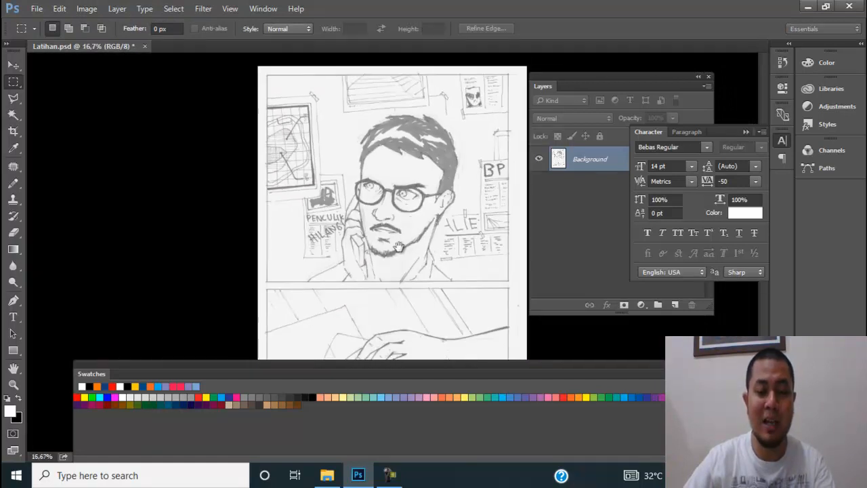
left_click(410, 219, "ctrl")
left_click(410, 218, "ctrl")
left_click(410, 219, "ctrl")
left_click_drag(413, 185, 413, 278)
left_click_drag(426, 177, 426, 231)
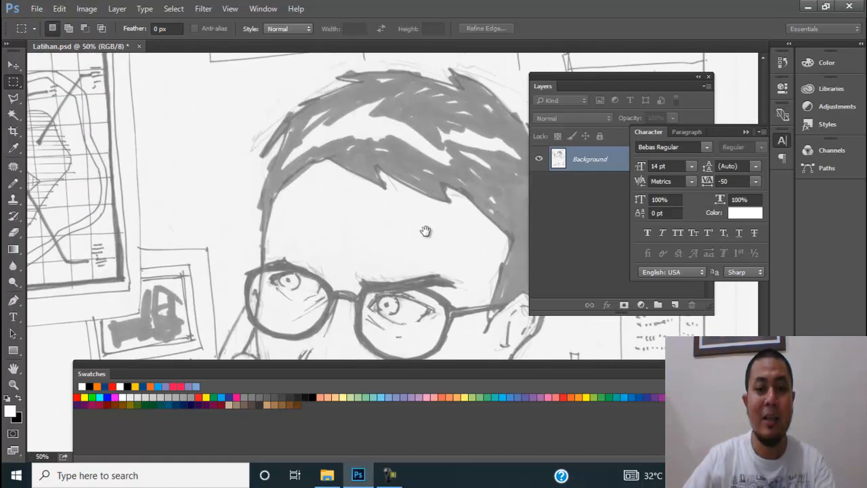
key("Tab")
key("ctrl+minus")
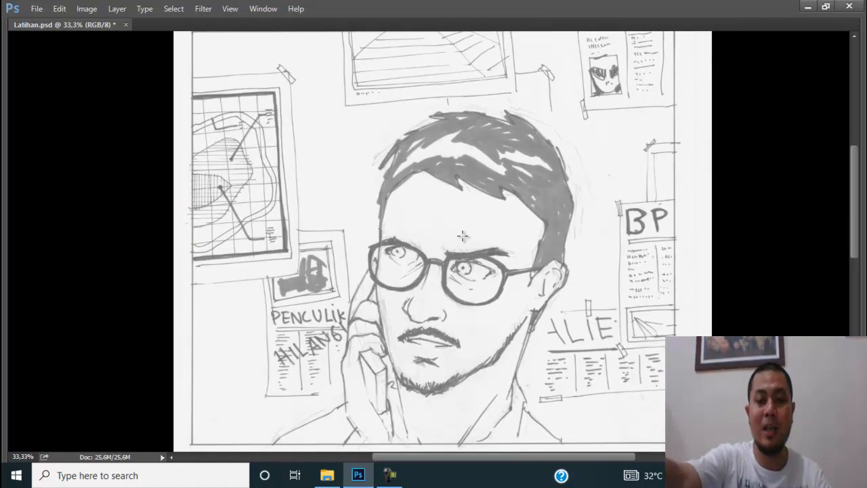
key("Tab")
left_click_drag(462, 235, 384, 219)
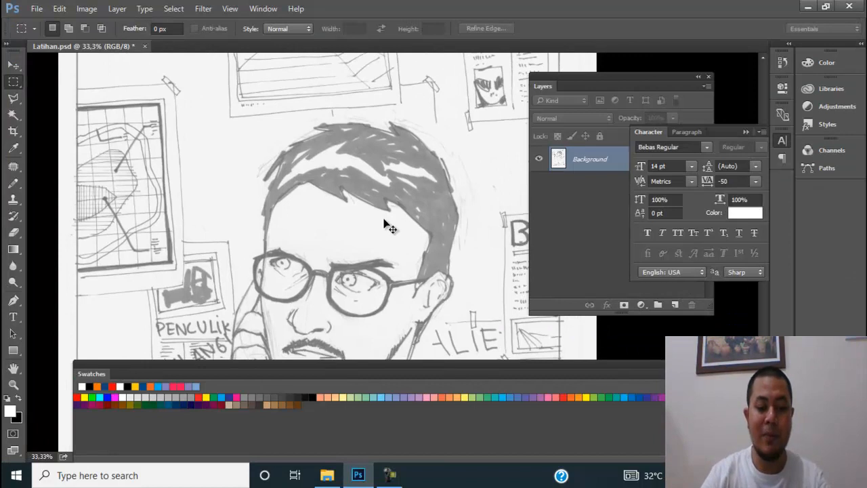
- Apply Auto Tone to the scanned drawing, toggling the correction off and on to compare it with the original
key("ctrl+shift+l")
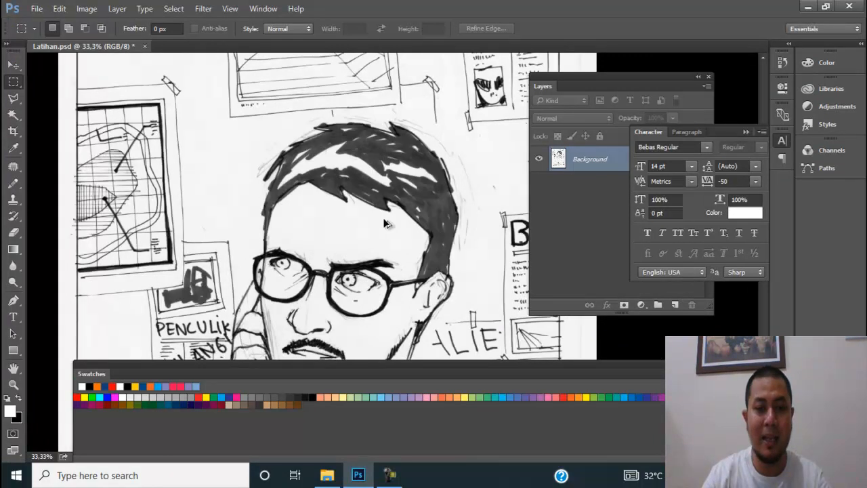
key("ctrl+z")
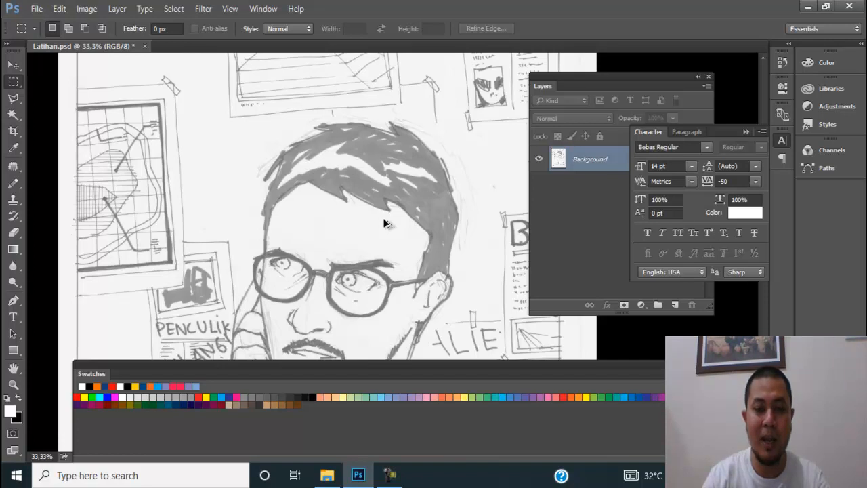
key("ctrl+z")
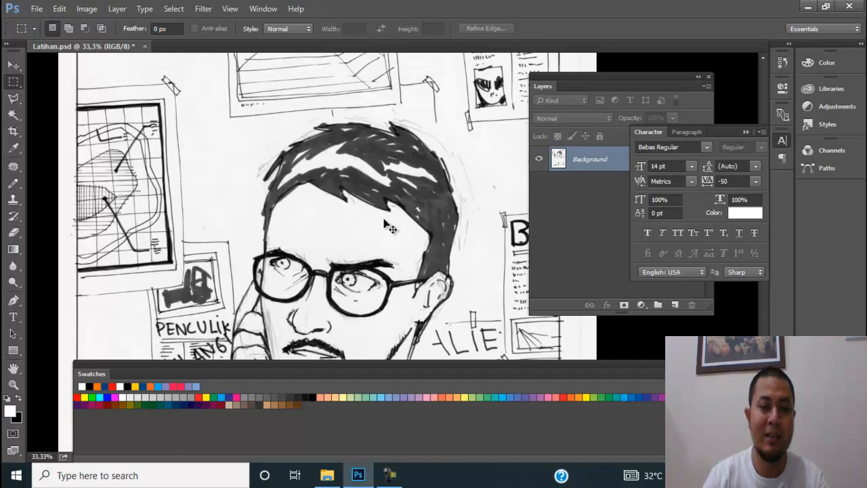
key("ctrl+z")
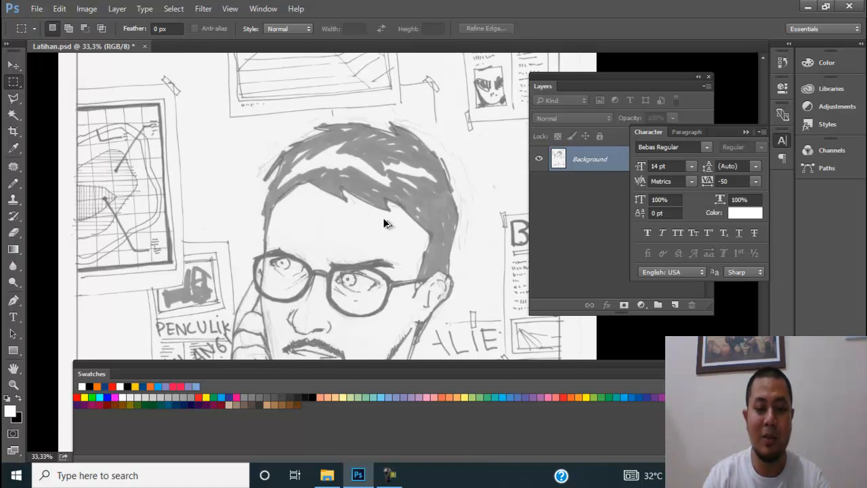
key("ctrl+z")
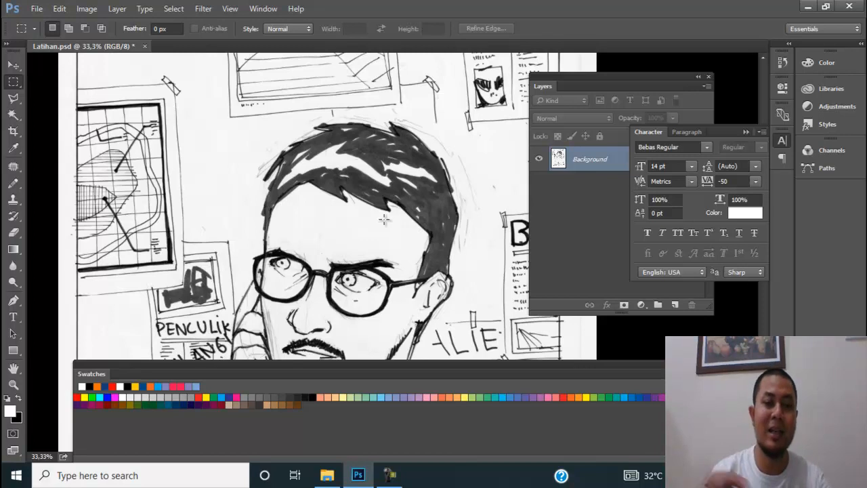
- Try painting the man's forehead light orange with freehand strokes of the size 70 Pencil tool, and undo the painting
key("Tab")
mouse_move(494, 191)
left_mouse_down()
mouse_move(482, 215)
mouse_move(415, 264)
mouse_move(342, 211)
mouse_move(401, 201)
mouse_move(409, 144)
mouse_move(404, 174)
mouse_move(338, 230)
left_mouse_up()
scroll(400, 211, "down", 1)
key("Tab")
left_click(361, 197, "ctrl")
left_click(360, 197, "ctrl")
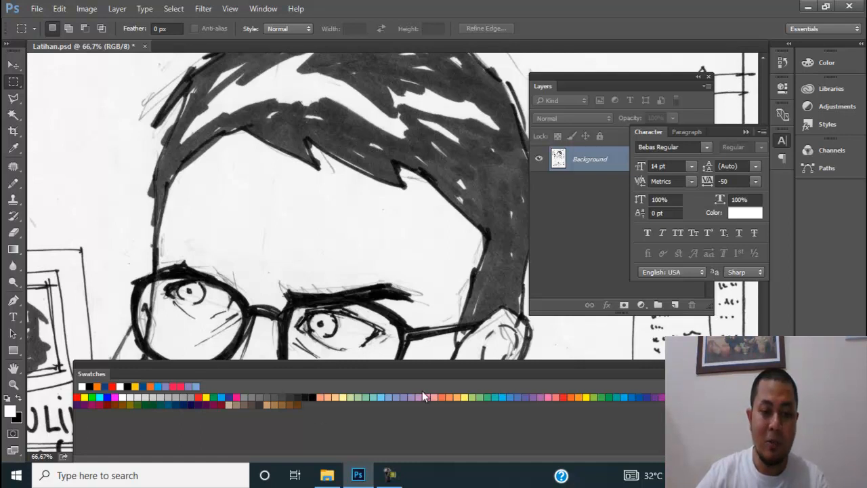
left_click(457, 397)
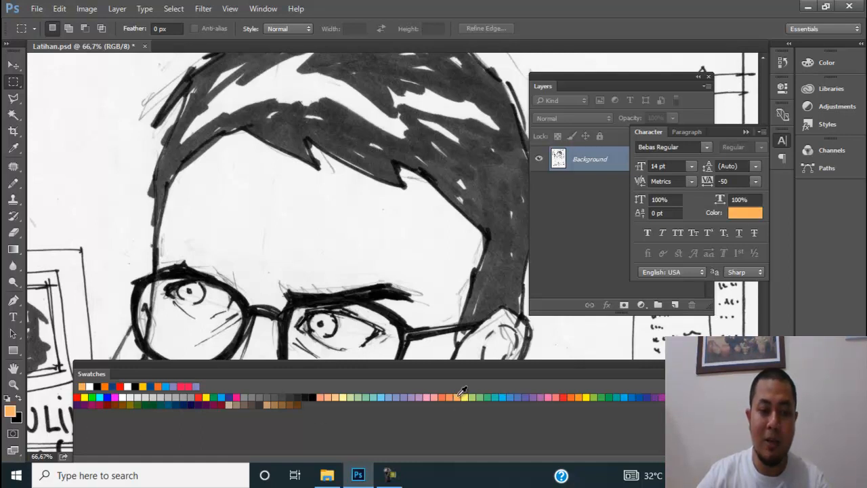
left_click_drag(263, 287, 276, 267)
key("b")
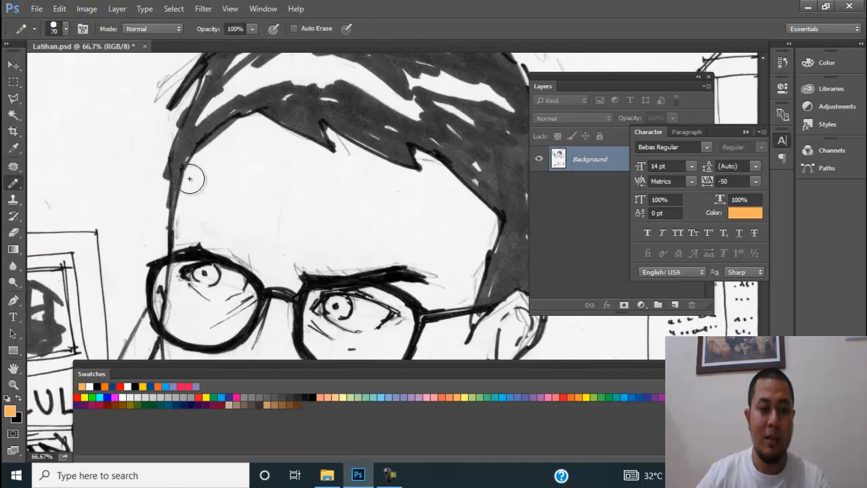
mouse_move(192, 178)
left_mouse_down()
mouse_move(216, 129)
mouse_move(206, 155)
mouse_move(305, 149)
mouse_move(332, 138)
mouse_move(411, 161)
mouse_move(434, 155)
mouse_move(498, 203)
mouse_move(464, 326)
mouse_move(457, 277)
mouse_move(422, 250)
mouse_move(451, 223)
mouse_move(314, 158)
mouse_move(275, 196)
mouse_move(334, 269)
mouse_move(372, 251)
left_mouse_up()
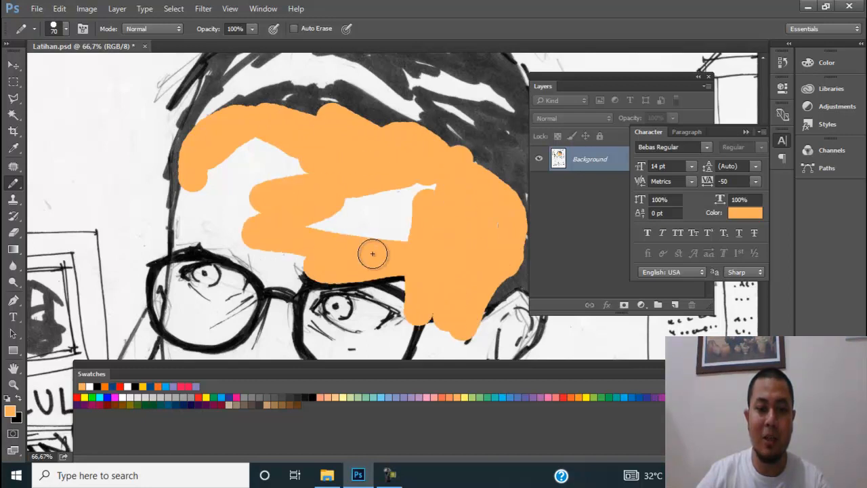
key("ctrl+z")
- Try filling the man's forehead with the light orange foreground colour using the Paint Bucket tool, and undo the fill
key("g")
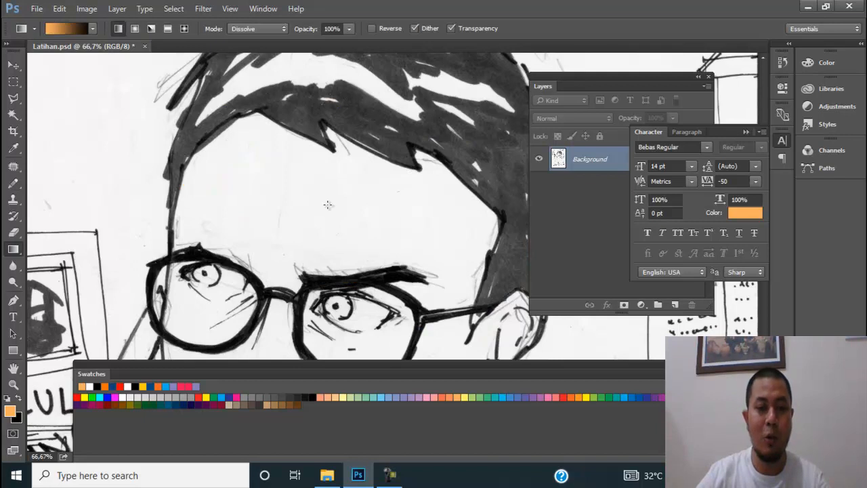
right_click(15, 255)
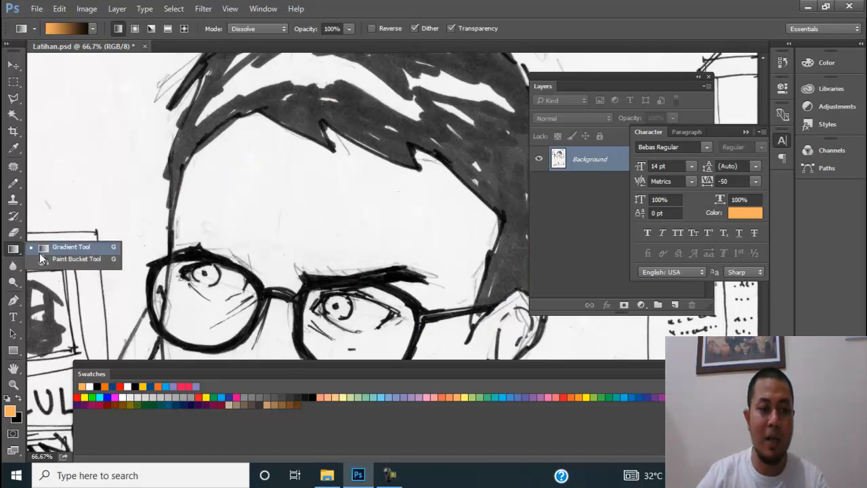
left_click(68, 262)
left_click(359, 176)
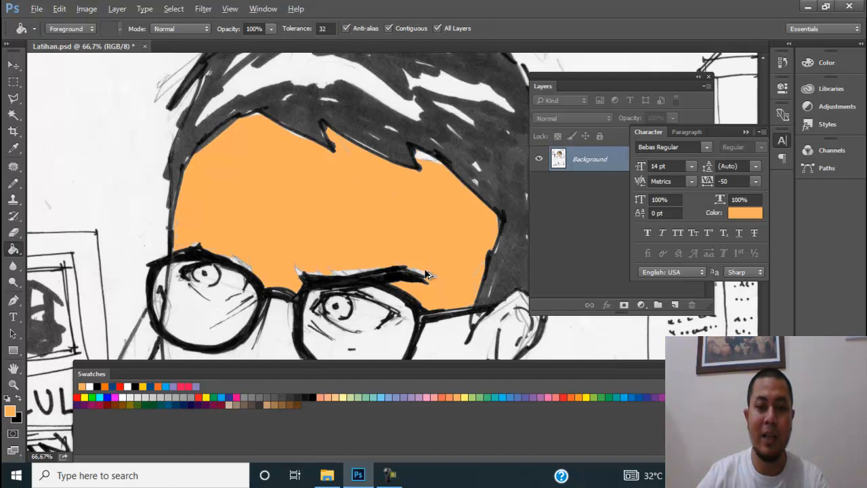
key("ctrl+z")
- Undock the Latihan.psd document into its own floating window
left_click_drag(359, 229, 351, 251)
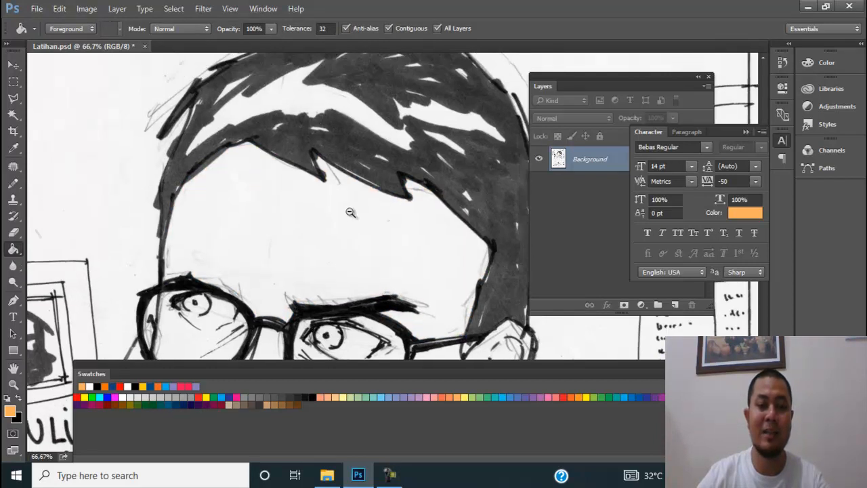
left_click(351, 213, "alt")
left_click(350, 212, "alt")
key("Tab")
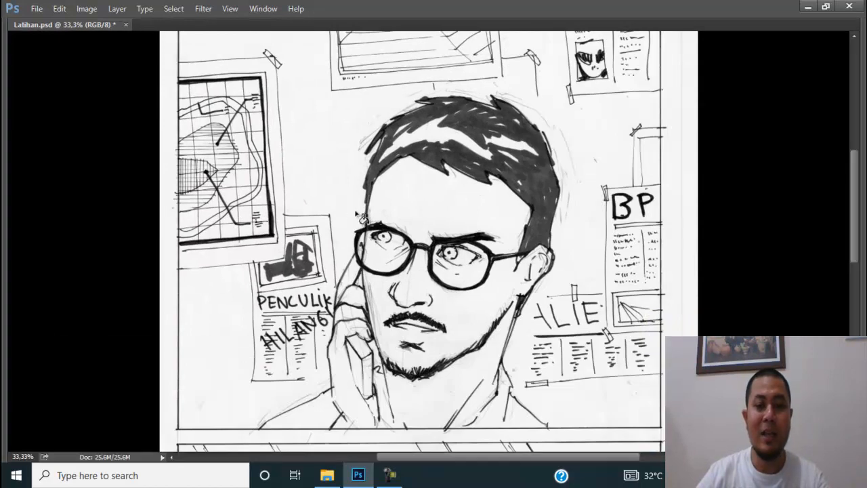
left_click_drag(518, 181, 485, 187)
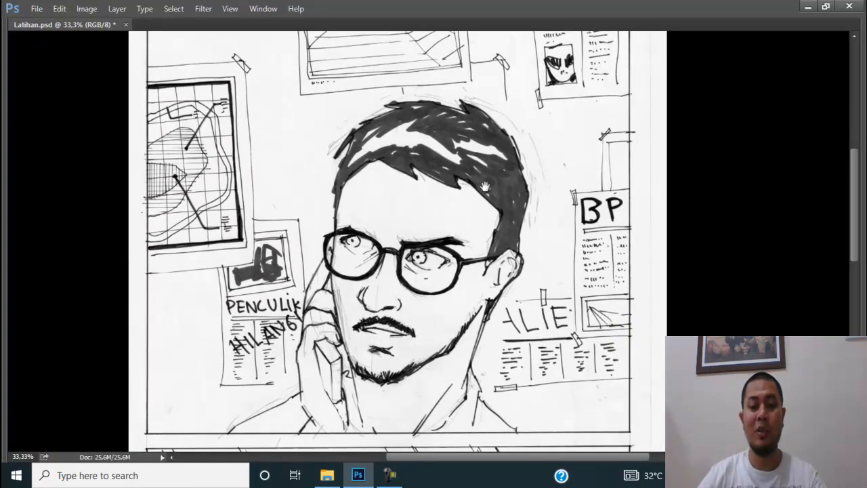
key("Tab")
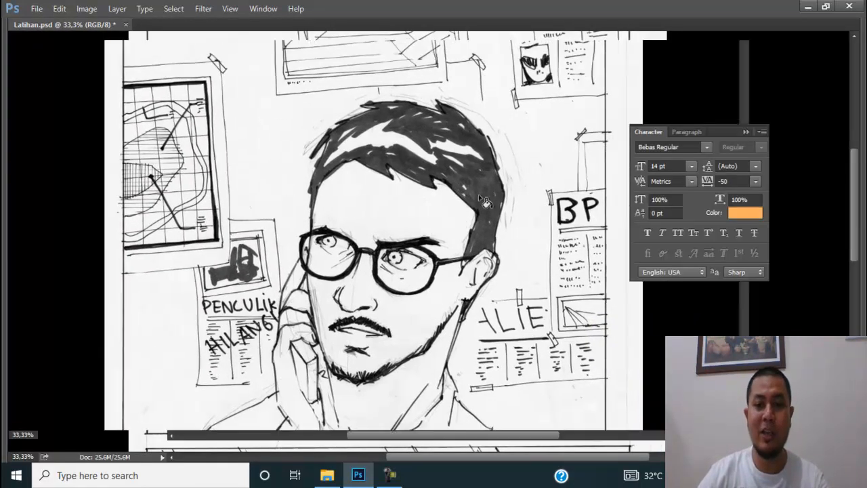
left_click_drag(95, 51, 144, 81)
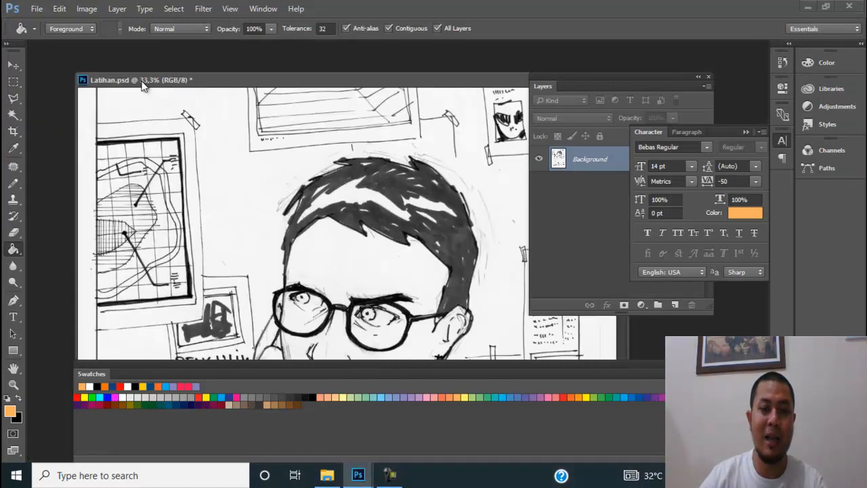
scroll(369, 227, "down", 3)
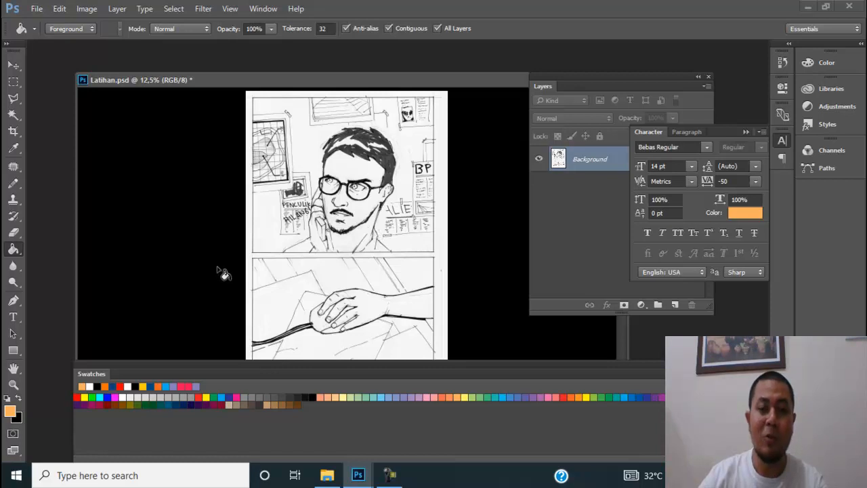
- Cycle repeatedly through the standard and full screen modes, ending in full screen mode with the menu bar
key("f")
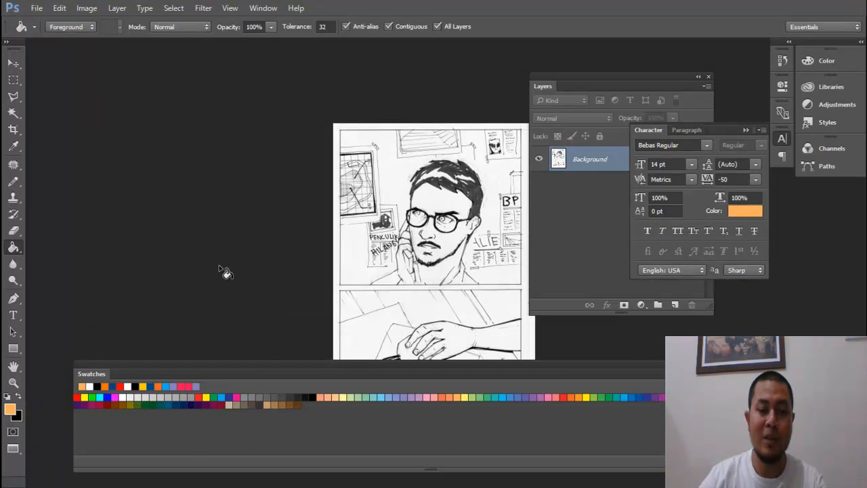
key("f")
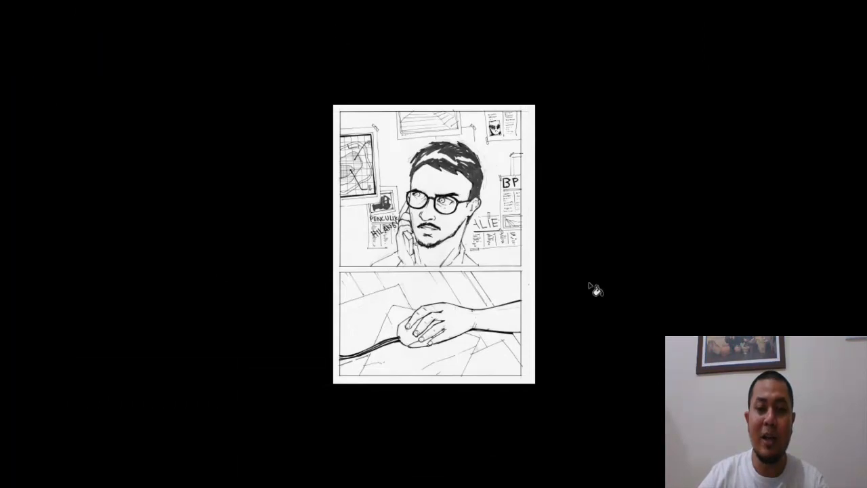
key("f")
key("f")
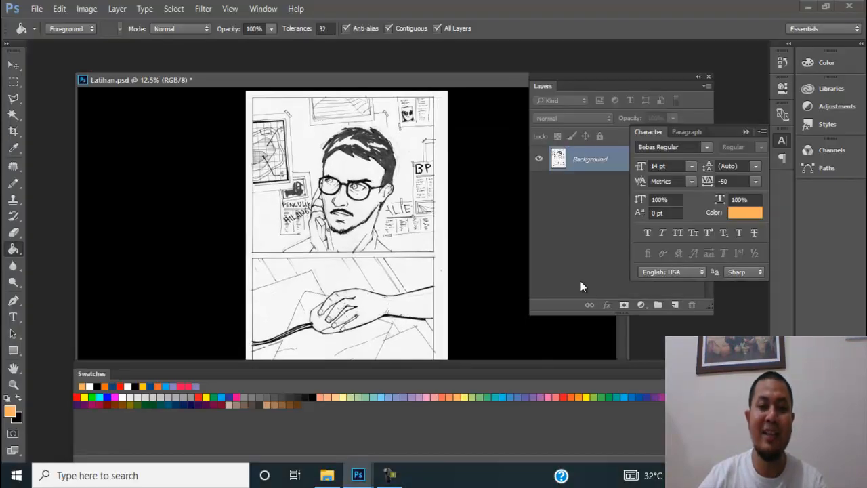
key("f")
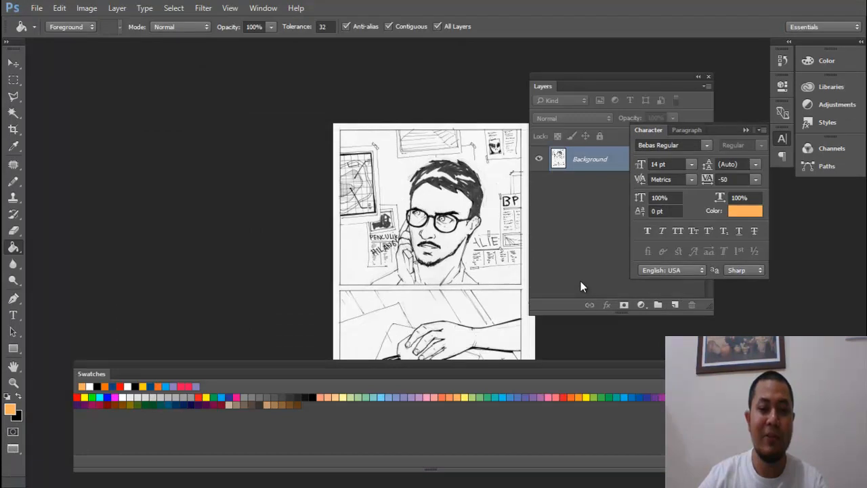
key("f")
key("f")
key("f")
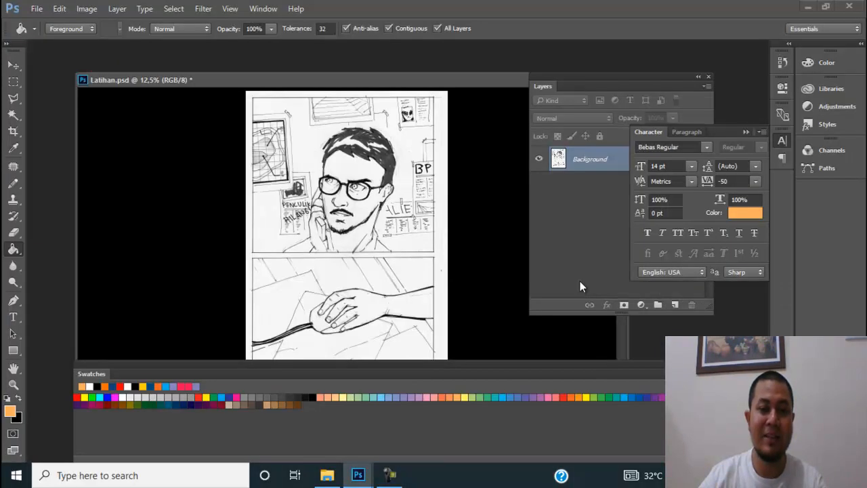
key("f")
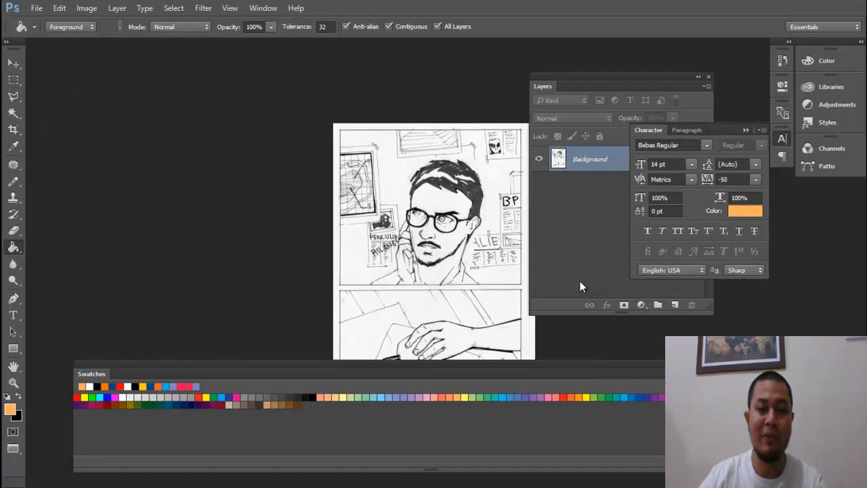
key("f")
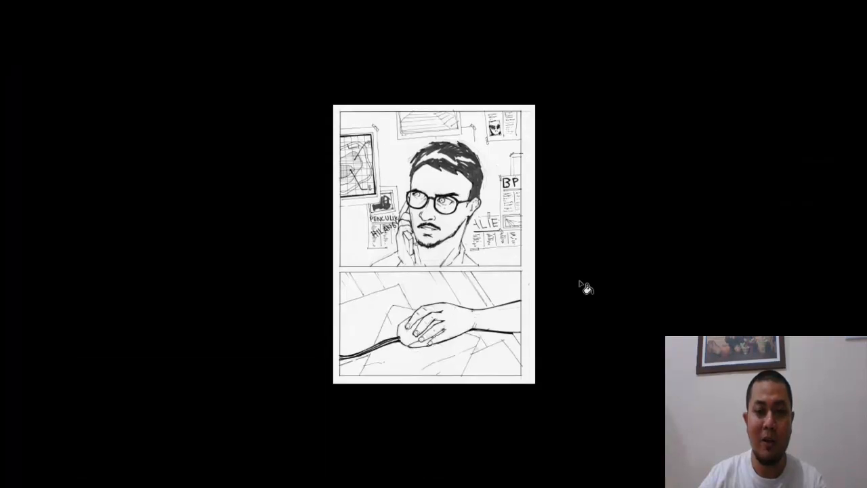
key("f")
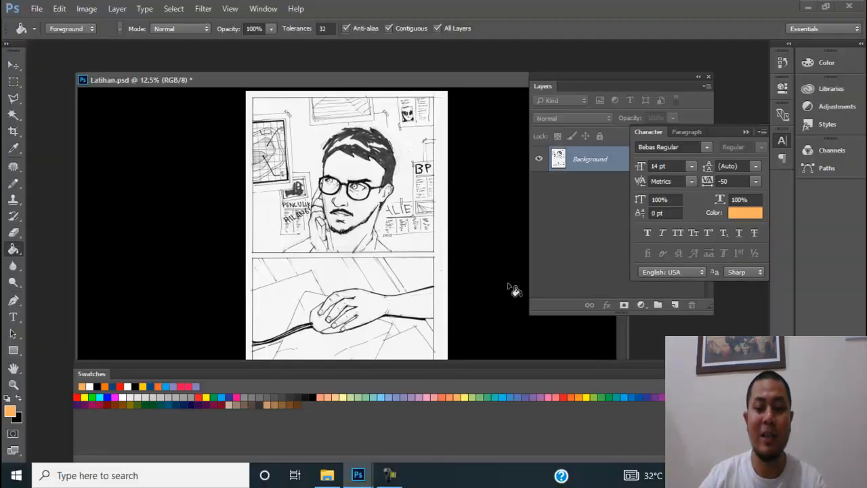
key("f")
key("f")
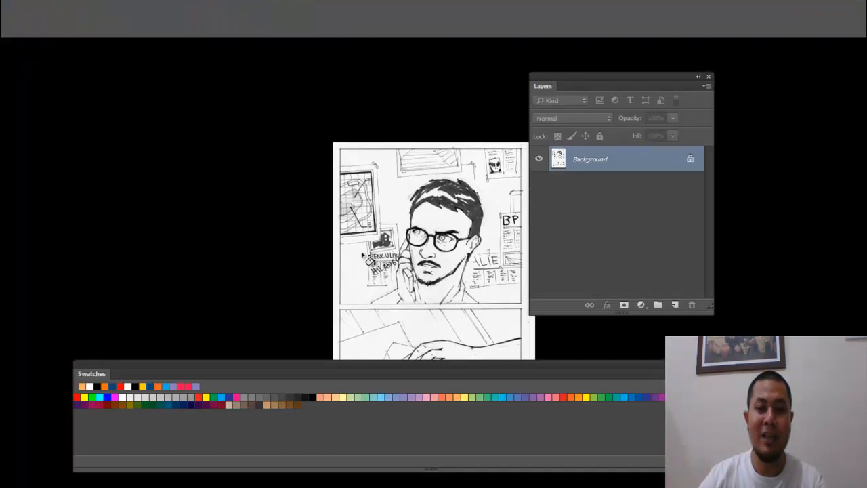
key("f")
key("f")
- Examine both comic panels in full screen mode and inspect the line work around the man's mouth and chin up close
left_click_drag(429, 219, 375, 218)
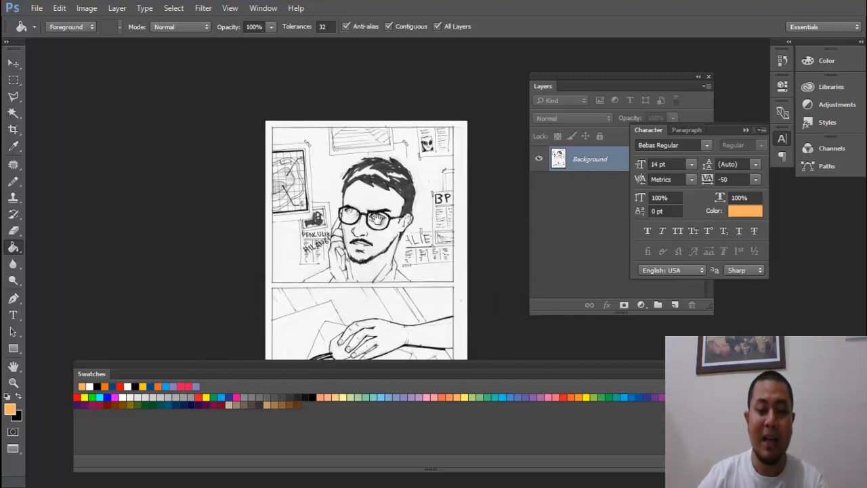
left_click_drag(377, 219, 439, 161)
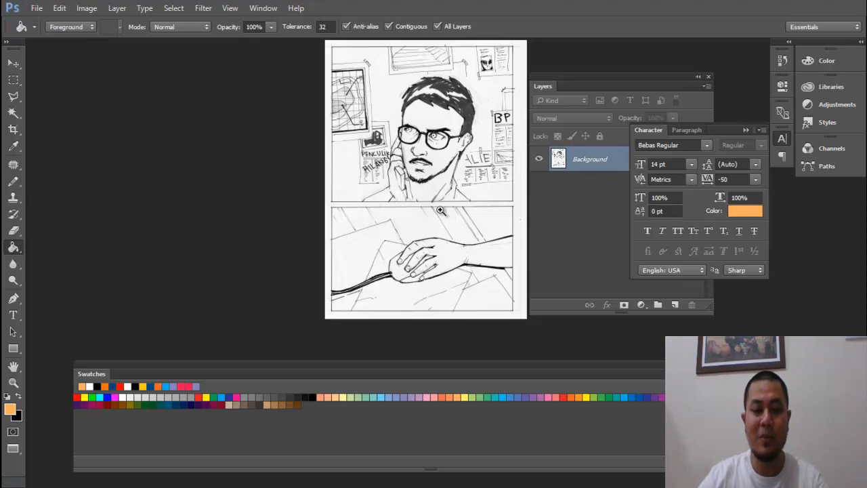
left_click(434, 170)
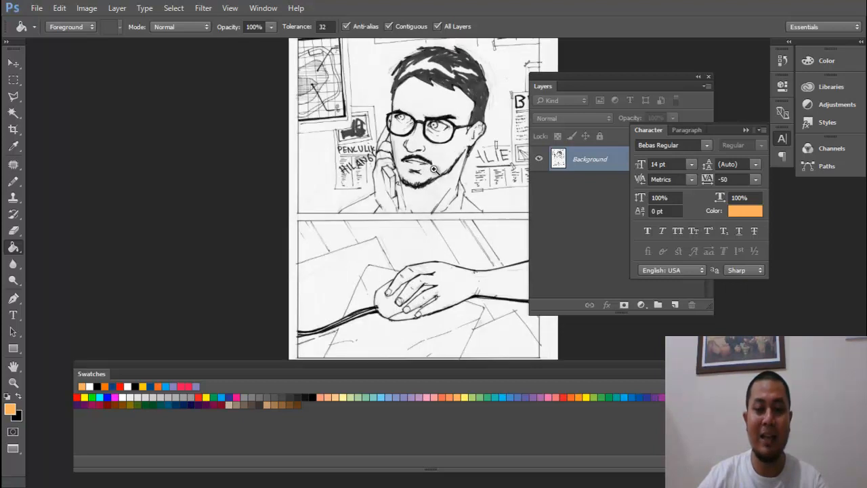
left_click(435, 169)
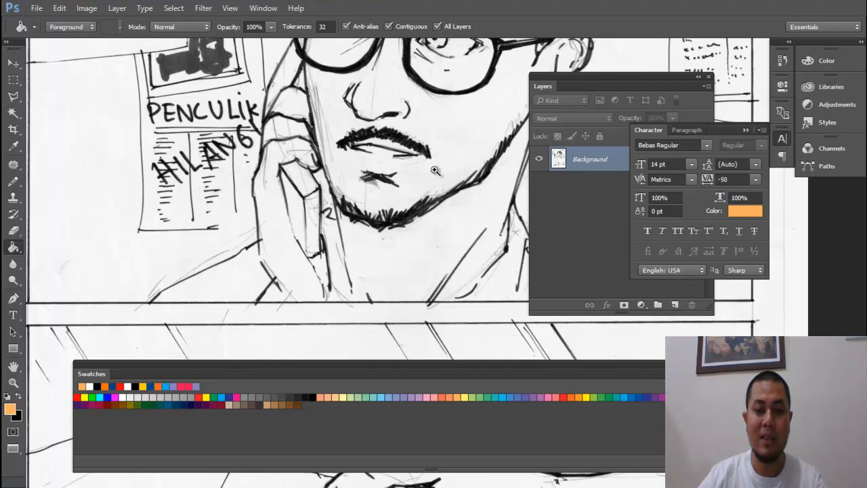
left_click(435, 170)
left_click(436, 170)
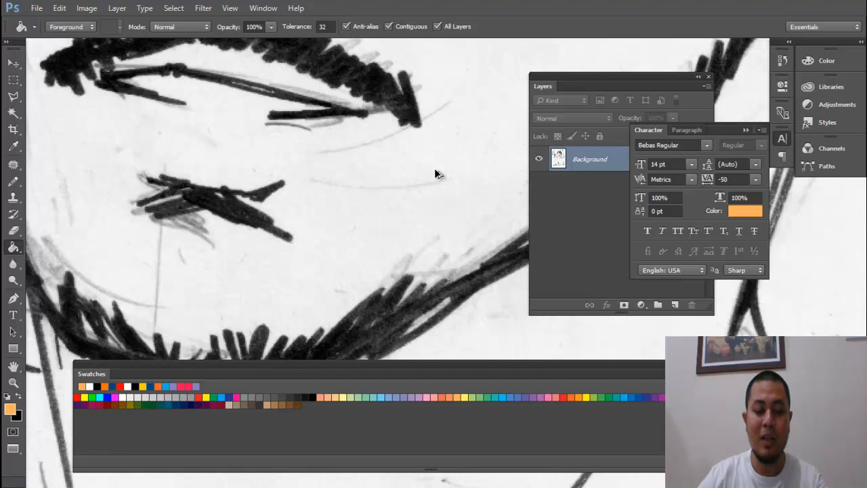
left_click(437, 170, "alt")
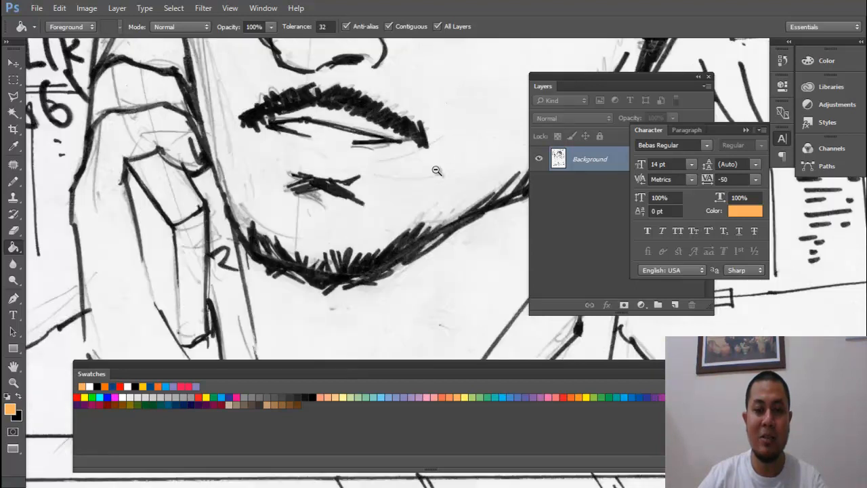
left_click(436, 171, "alt")
left_click(440, 172)
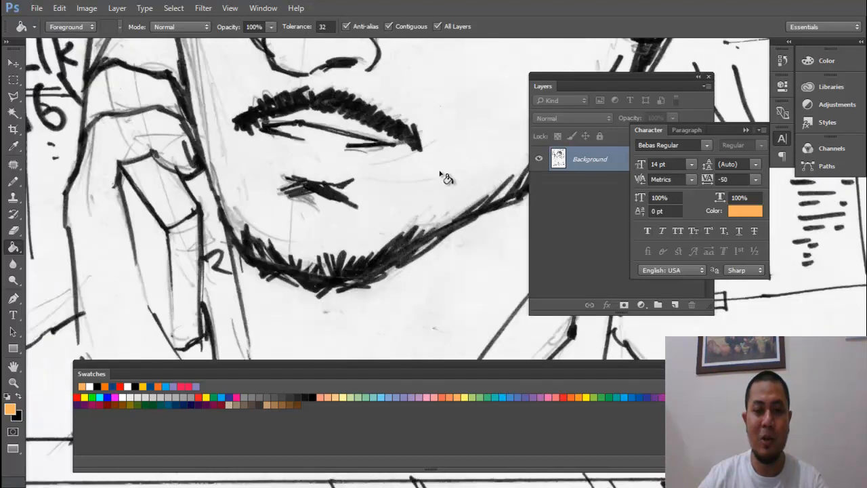
left_click(440, 171, "alt")
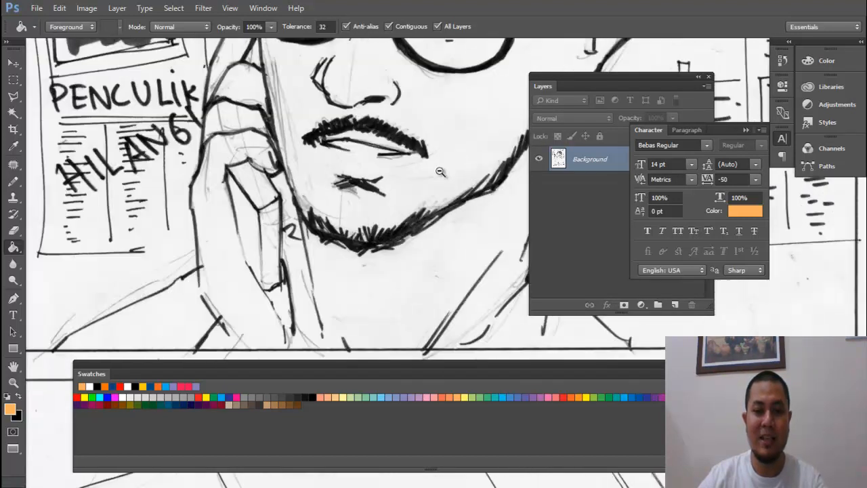
- Undock the toolbox from the window edge and reposition the floating Swatches and Layers panels over the comic page
left_click(435, 144)
mouse_move(296, 158)
left_mouse_down()
mouse_move(465, 165)
mouse_move(317, 274)
mouse_move(379, 176)
mouse_move(225, 240)
mouse_move(224, 230)
left_mouse_up()
mouse_move(346, 169)
left_mouse_down()
mouse_move(367, 253)
mouse_move(362, 283)
left_mouse_up()
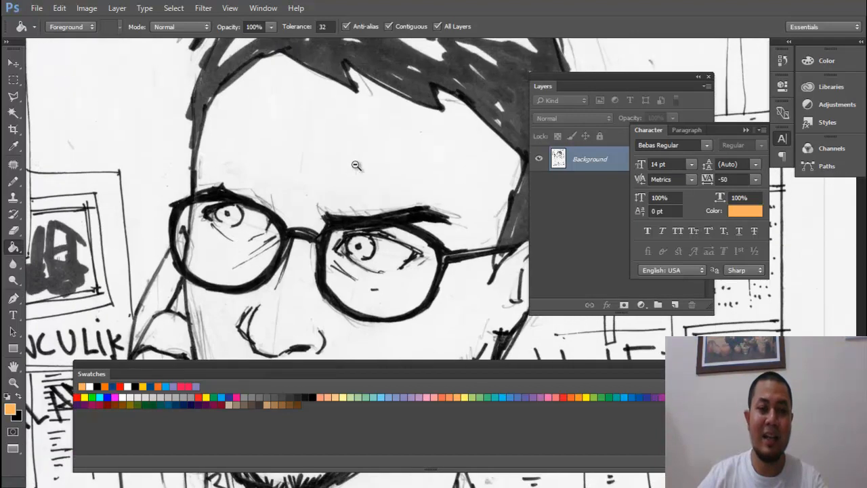
left_click(357, 166, "alt")
left_click_drag(381, 203, 366, 214)
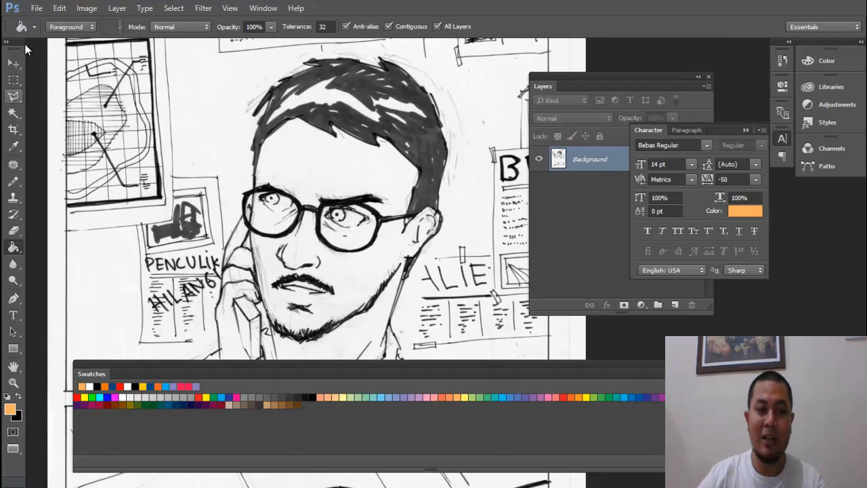
left_click_drag(18, 46, 26, 65)
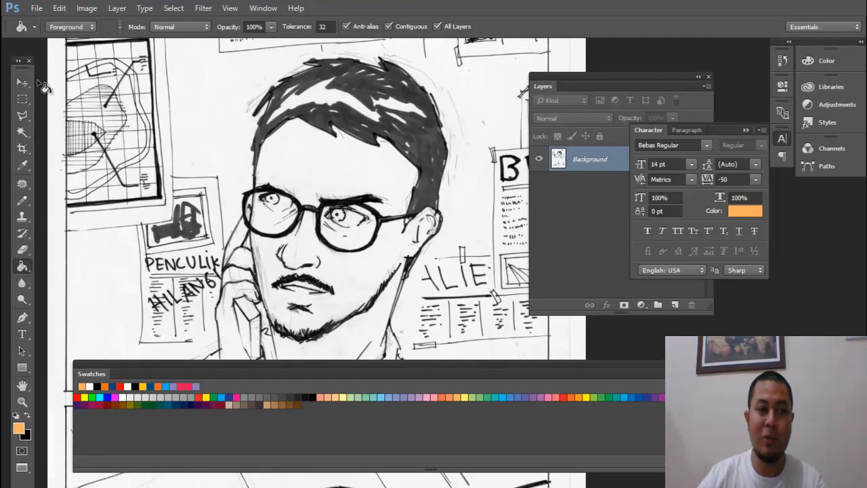
left_click_drag(293, 365, 308, 369)
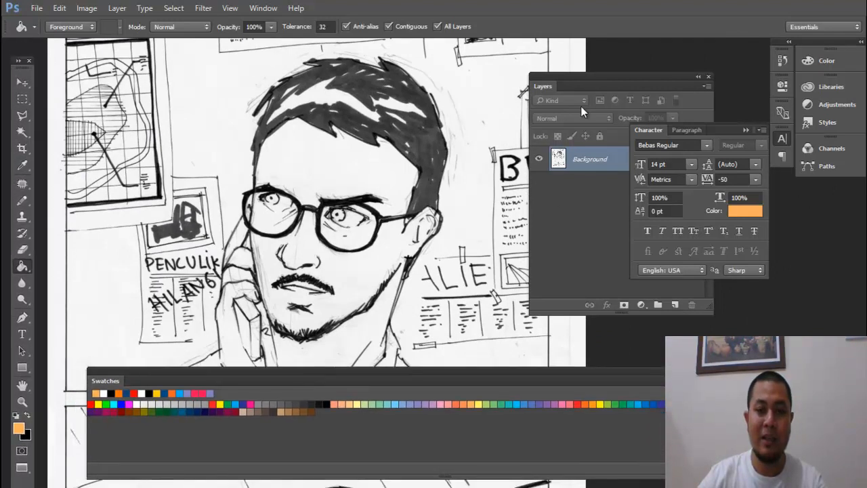
left_click_drag(587, 83, 561, 88)
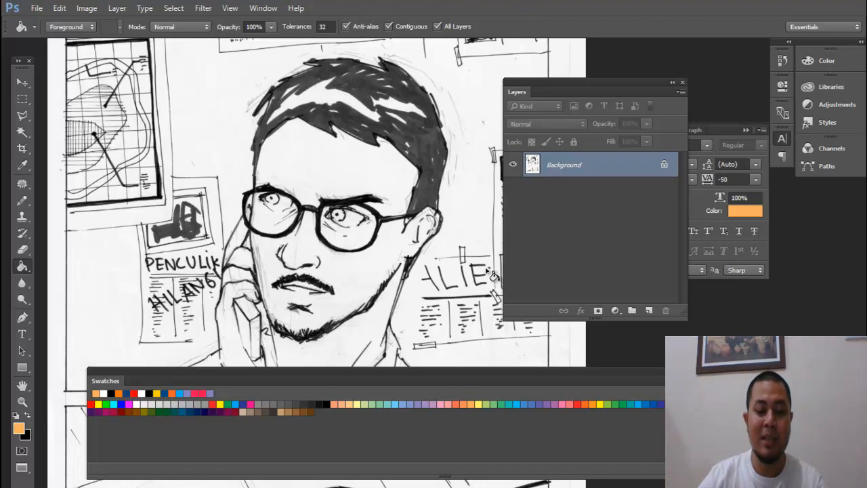
- Cycle through the screen modes again to preview the page without panels, ending in full screen mode with the menu bar
key("f")
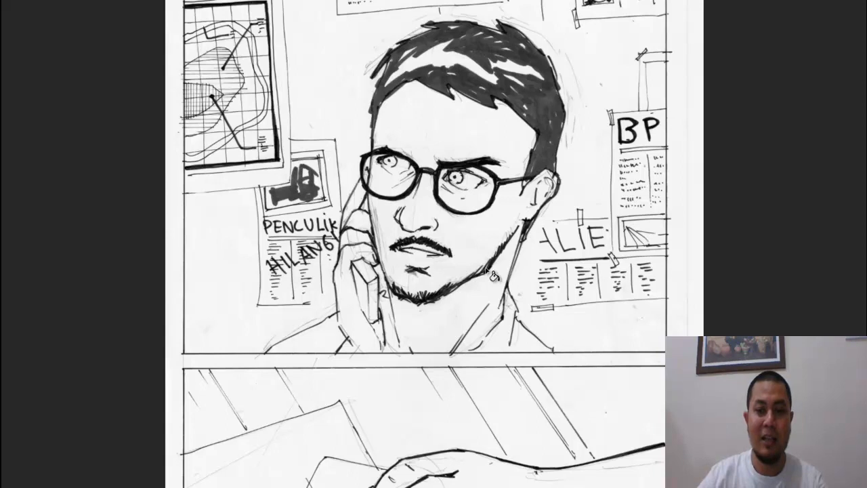
key("f")
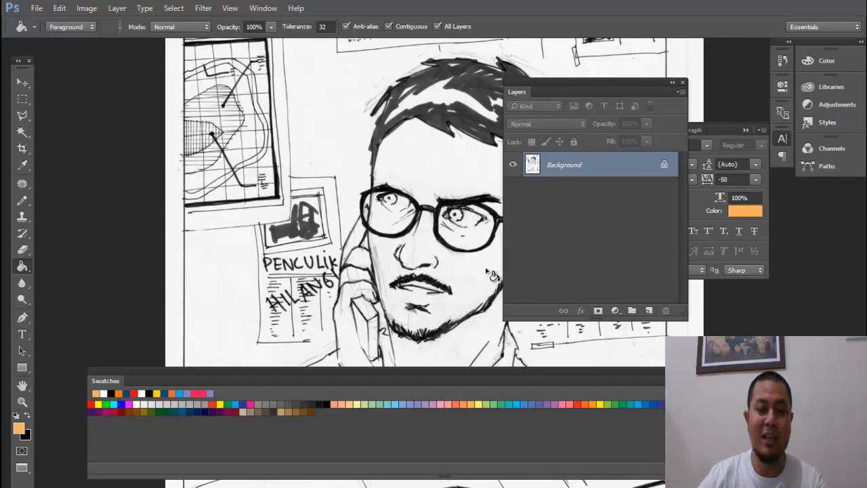
key("f")
key("f")
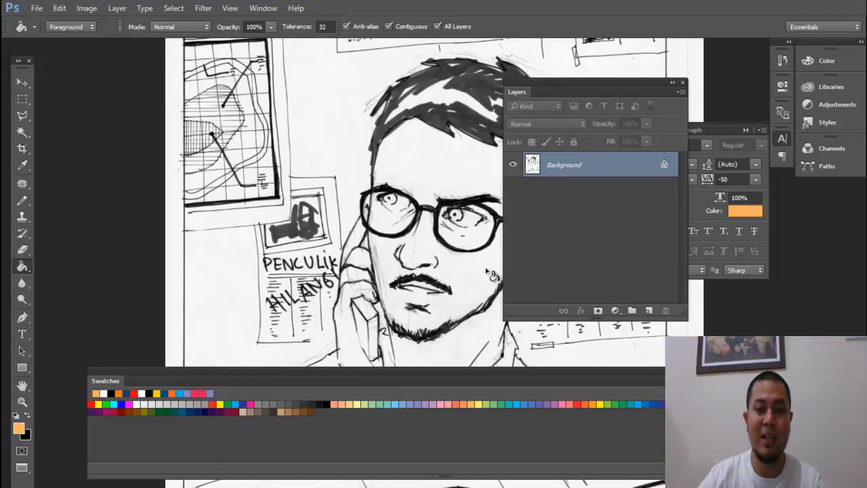
- Open a Levels adjustment for the Background layer and raise the RGB shadow input level to 103
left_click_drag(427, 303, 353, 280)
left_click(393, 218, "ctrl")
left_click_drag(403, 168, 380, 234)
left_click(372, 171, "ctrl")
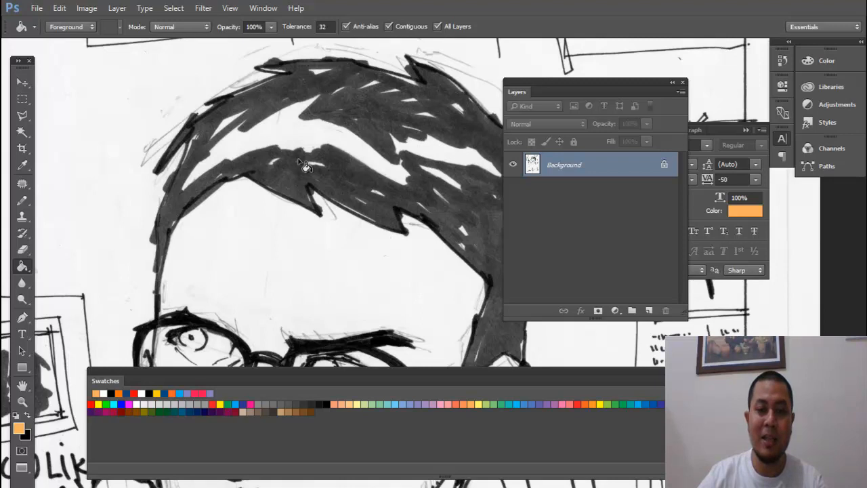
left_click_drag(408, 205, 390, 206)
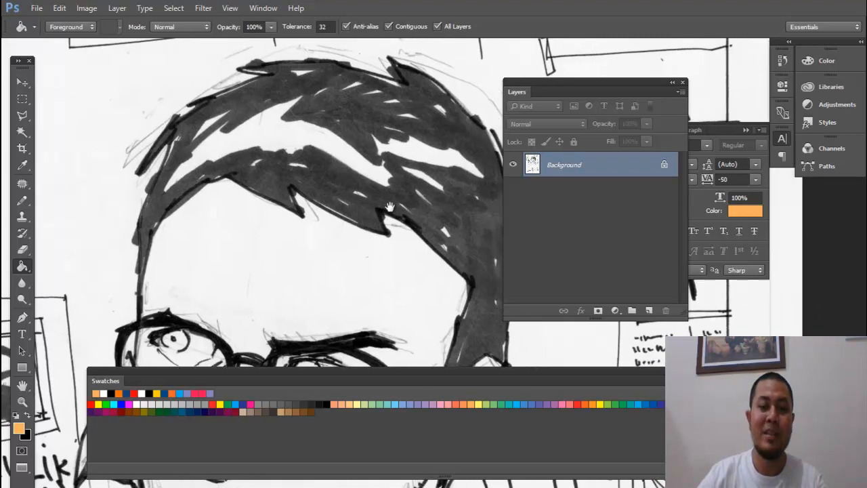
left_click(88, 8)
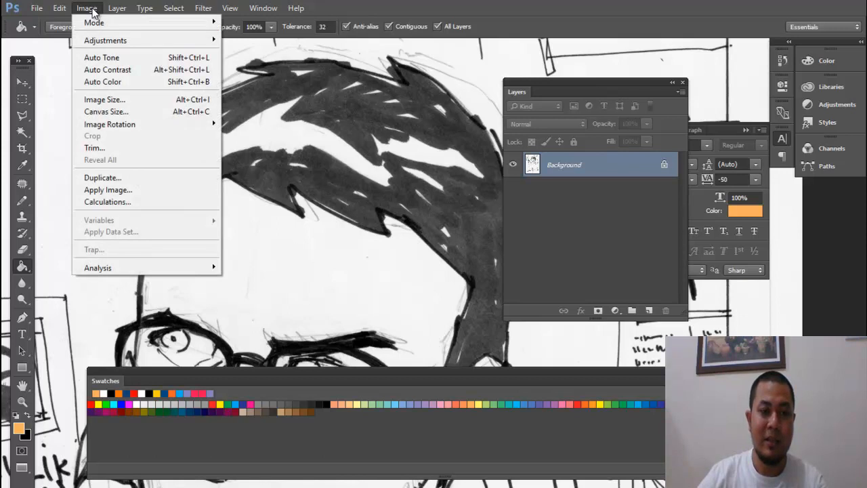
mouse_move(97, 41)
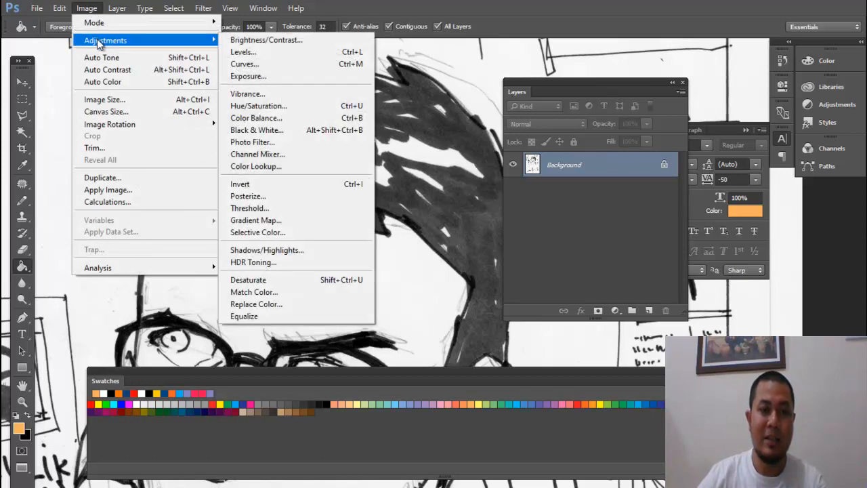
left_click(269, 54)
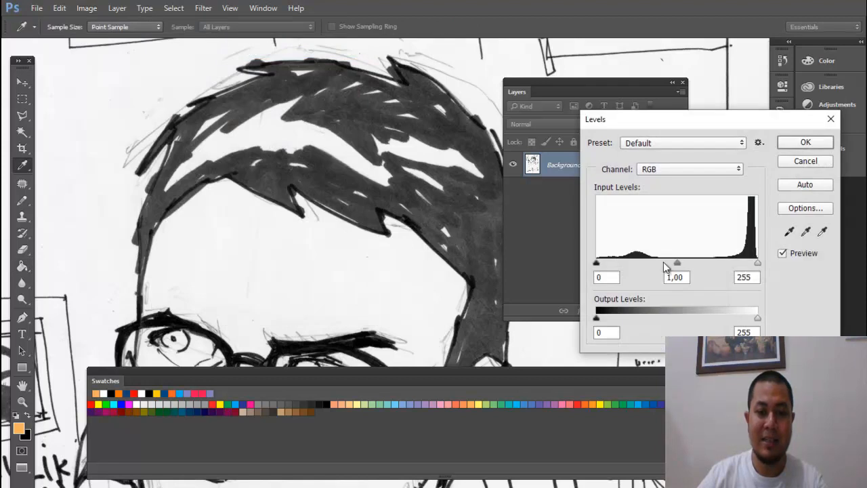
mouse_move(319, 255)
left_mouse_down()
mouse_move(305, 207)
mouse_move(277, 190)
left_mouse_up()
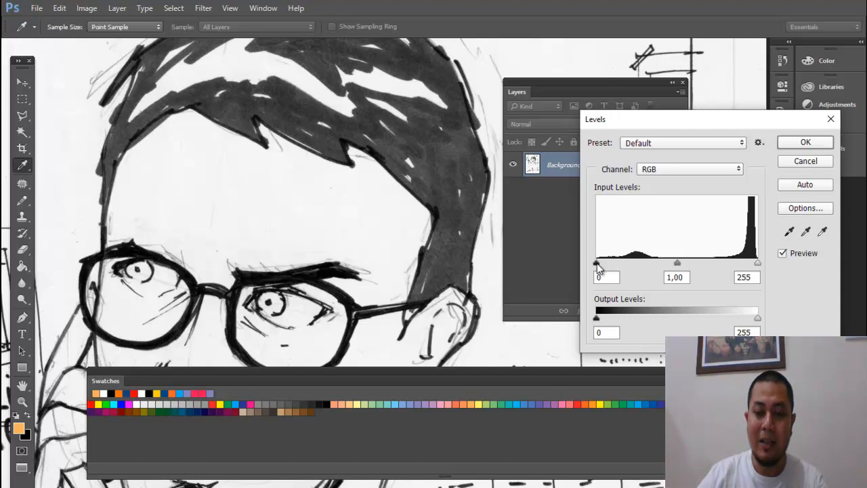
left_click_drag(597, 263, 646, 266)
scroll(383, 247, "down", 4)
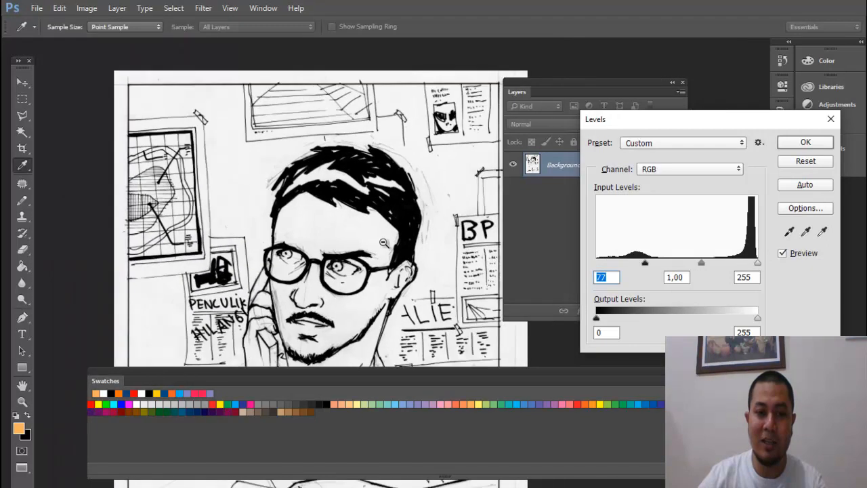
mouse_move(646, 267)
left_mouse_down()
mouse_move(695, 262)
mouse_move(661, 263)
left_mouse_up()
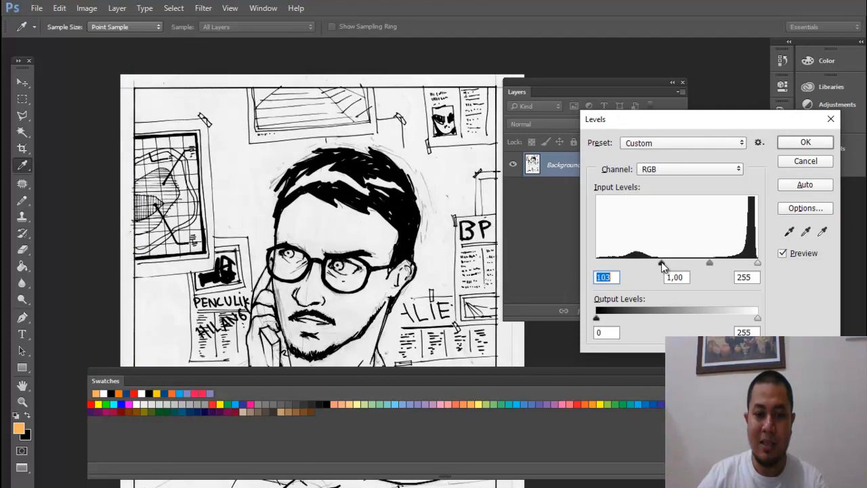
- Lower the highlight input level in Levels to 230 to turn the grey paper tone white
left_click_drag(757, 264, 743, 269)
left_click_drag(739, 273, 759, 273)
left_click(749, 276)
left_click(447, 218, "ctrl")
left_click(448, 218, "ctrl")
left_click(448, 218, "ctrl")
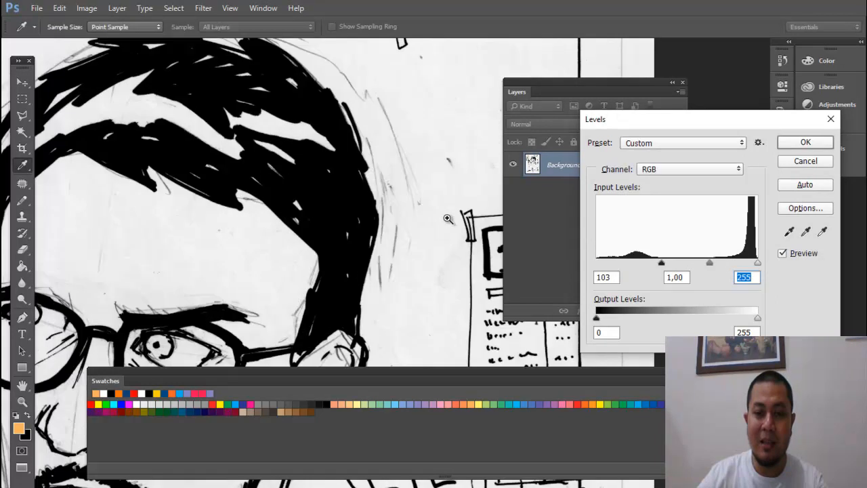
left_click(449, 220, "ctrl")
left_click(450, 222, "ctrl")
left_click_drag(453, 226, 329, 265)
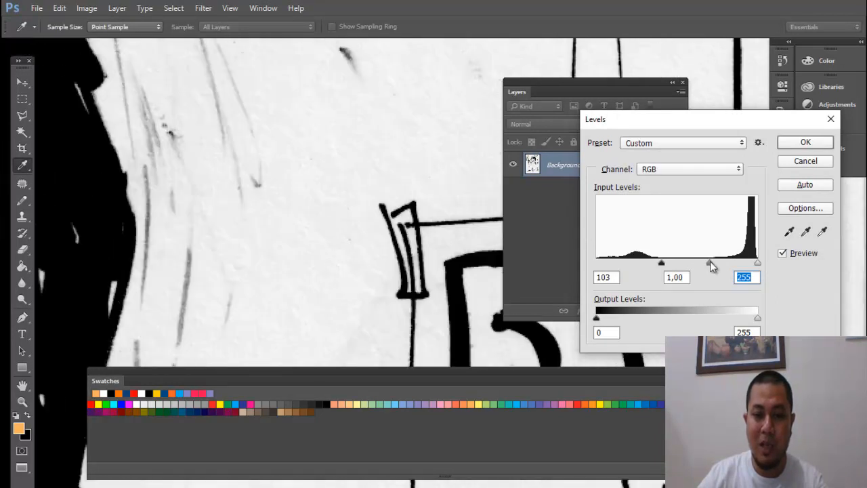
mouse_move(758, 262)
left_mouse_down()
mouse_move(686, 277)
mouse_move(774, 279)
mouse_move(703, 264)
left_mouse_up()
scroll(299, 216, "down", 3)
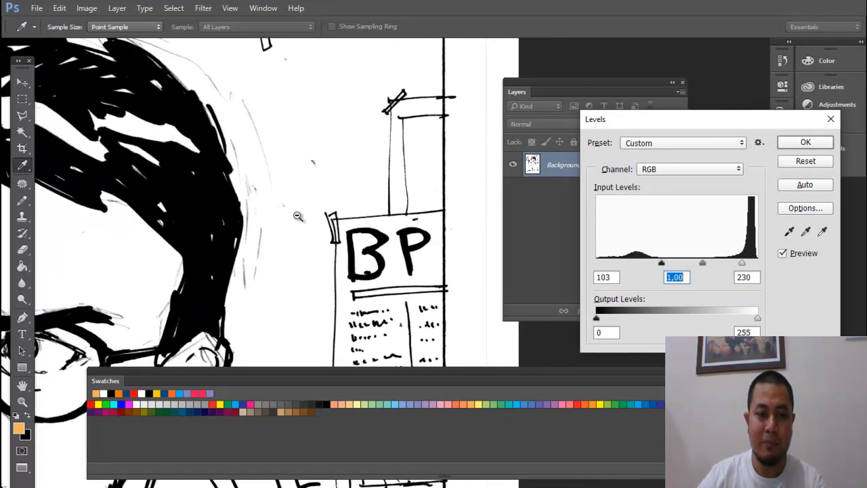
- Fine-tune the Levels input values to 108 for the shadows and 228 for the highlights
left_click_drag(305, 215, 428, 279)
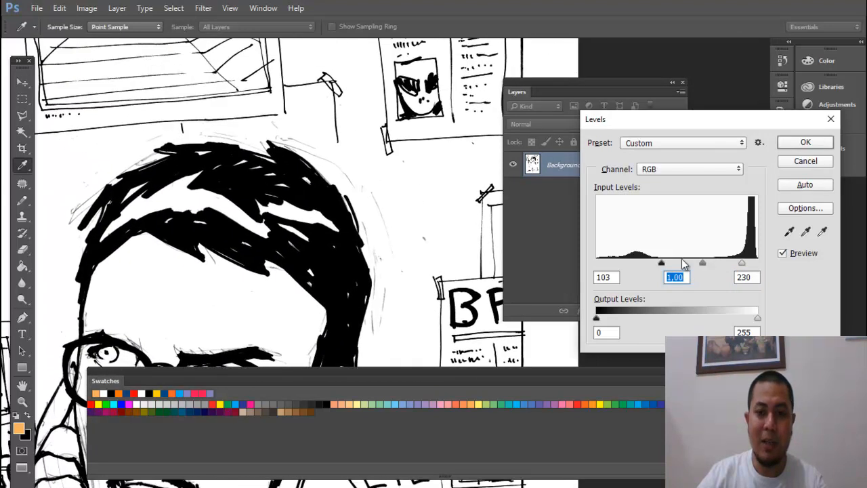
left_click_drag(661, 264, 664, 264)
left_click_drag(412, 182, 344, 148)
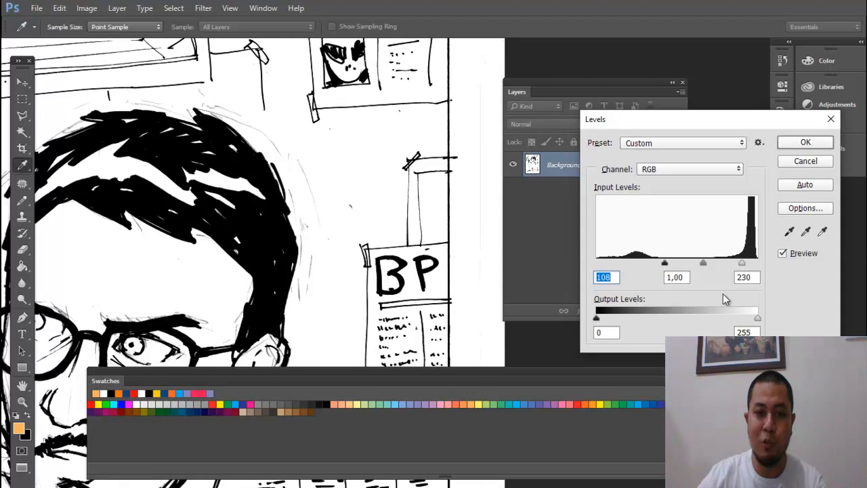
mouse_move(743, 264)
left_mouse_down()
mouse_move(783, 264)
mouse_move(743, 266)
left_mouse_up()
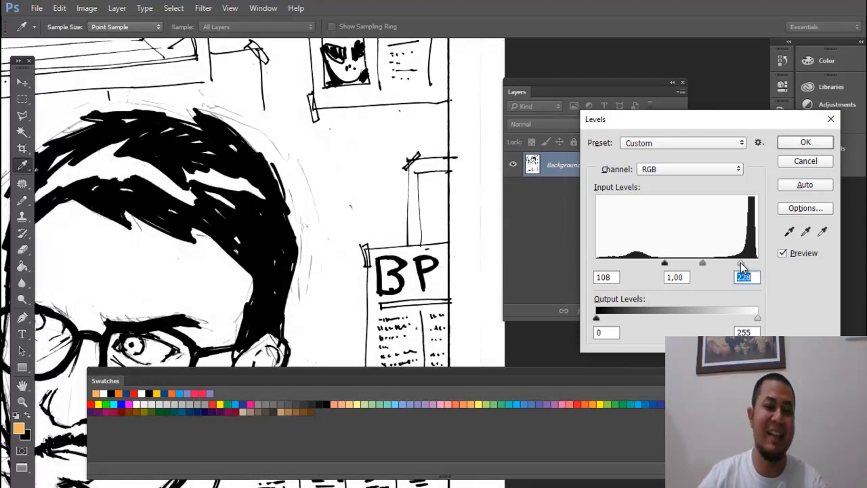
- Lower the highlight input level to 146 to remove the faint pencil lines around the man's hand and face
left_click_drag(234, 171, 353, 187)
left_click(353, 188, "alt")
left_click(353, 187, "alt")
left_click_drag(355, 248, 346, 107)
left_click(313, 244, "ctrl")
left_click(313, 244, "ctrl")
left_click(314, 245, "ctrl")
left_click_drag(169, 183, 257, 266)
left_click(222, 176, "ctrl")
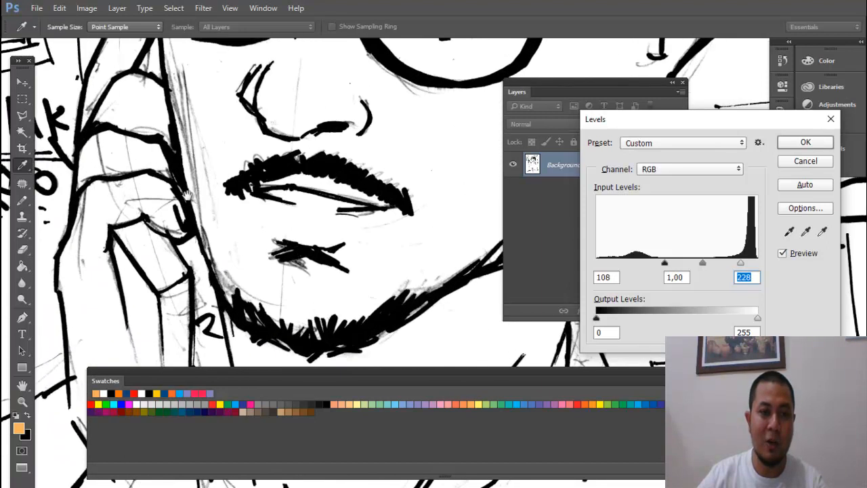
left_click_drag(202, 160, 234, 237)
left_click_drag(742, 264, 690, 275)
- Examine the Levels preview on the man's face, hair and the wall pictures, both close up and zoomed out
left_click_drag(313, 153, 271, 213)
left_click(296, 151, "alt")
left_click(297, 151, "alt")
left_click(297, 151, "alt")
left_click_drag(363, 180, 318, 240)
left_click(333, 188, "alt")
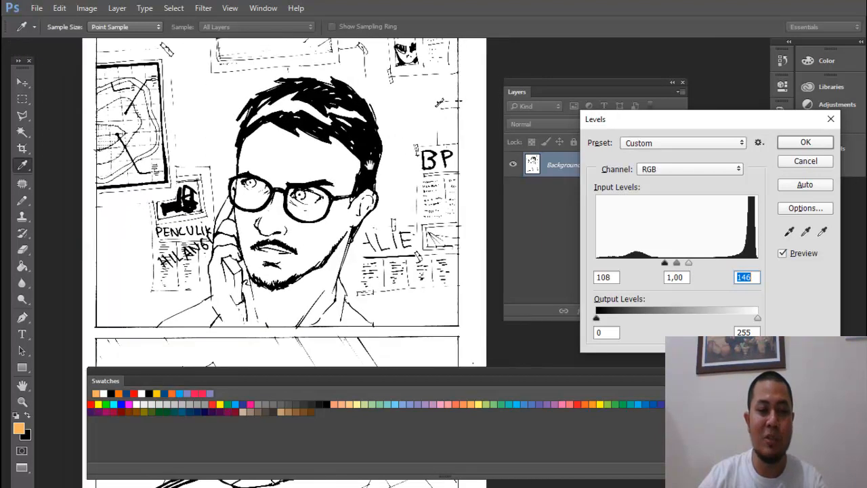
left_click_drag(367, 166, 381, 235)
left_click(328, 151, "ctrl")
left_click(328, 150, "ctrl")
left_click(328, 151, "ctrl")
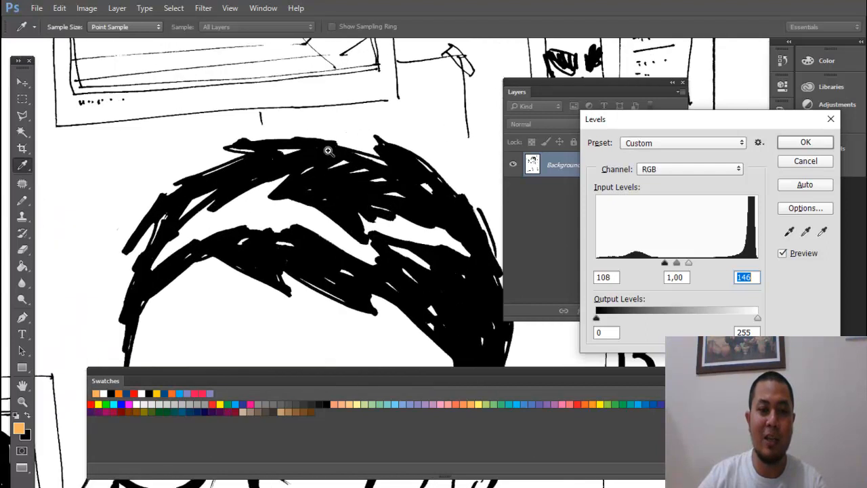
left_click(328, 151, "ctrl")
left_click_drag(328, 150, 377, 254)
left_click(375, 253, "alt")
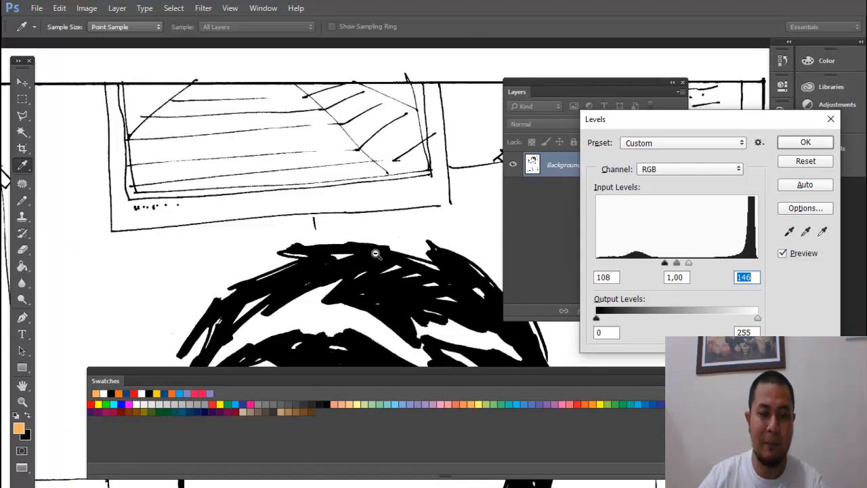
left_click(375, 254, "alt")
left_click(375, 254, "alt")
left_click_drag(436, 310, 410, 157)
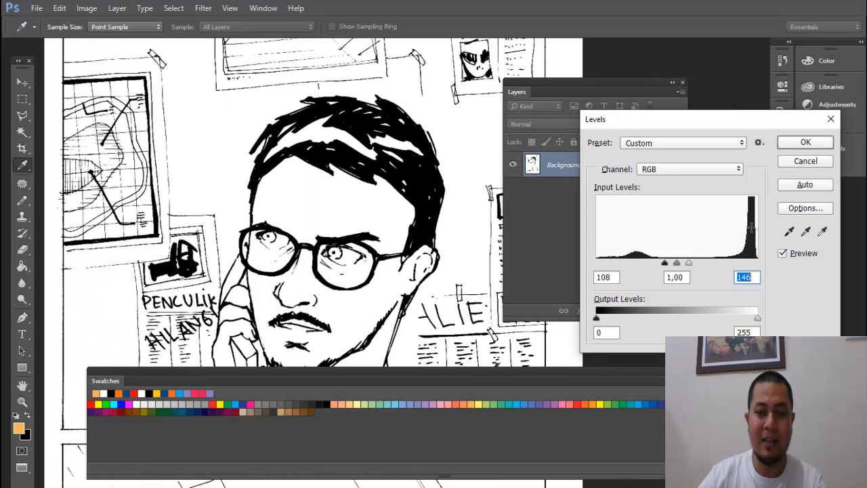
- Apply the Levels adjustment and reactivate the Paint Bucket tool for the cleaned line art
left_click(805, 143)
key("g")
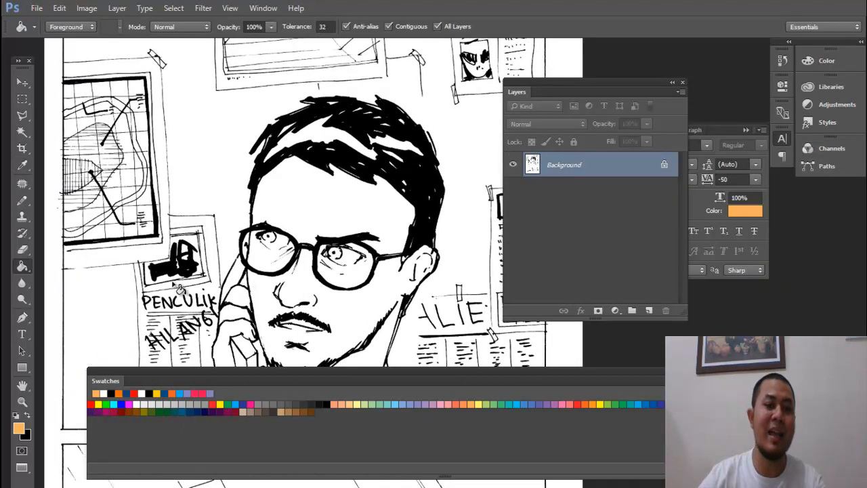
scroll(180, 289, "down", 4)
scroll(218, 252, "up", 2)
left_click_drag(239, 172, 240, 248)
left_click(352, 188, "ctrl")
left_click(352, 188, "ctrl")
- Move the Layers panel closer to the drawing, close it, and display it again
mouse_move(562, 94)
left_mouse_down()
mouse_move(603, 98)
mouse_move(544, 96)
left_mouse_up()
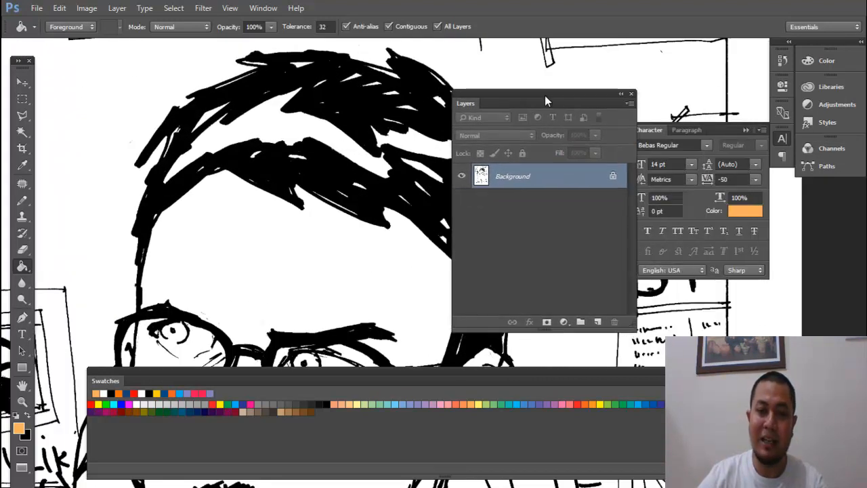
left_click(630, 95)
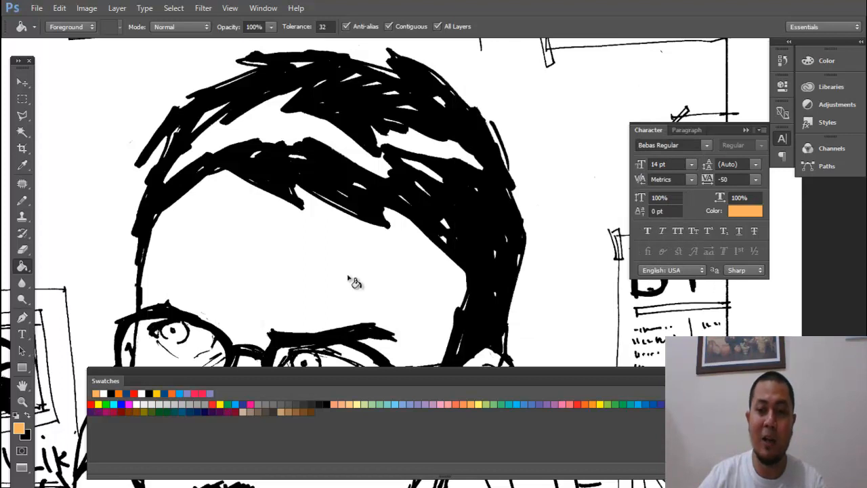
left_click(275, 9)
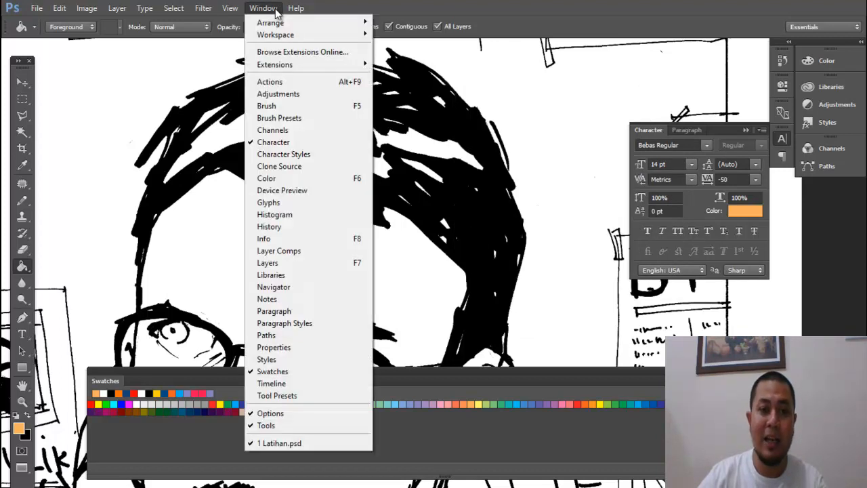
left_click(305, 264)
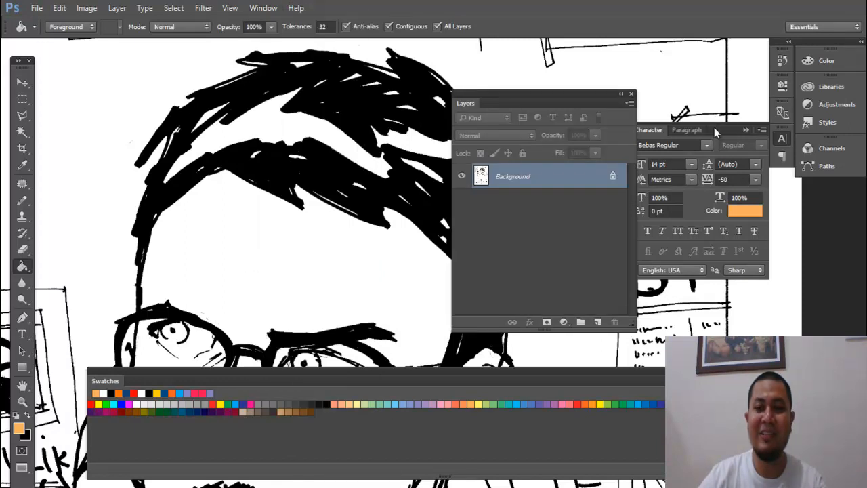
- Close the Swatches panel and display it again
left_click_drag(725, 129, 717, 128)
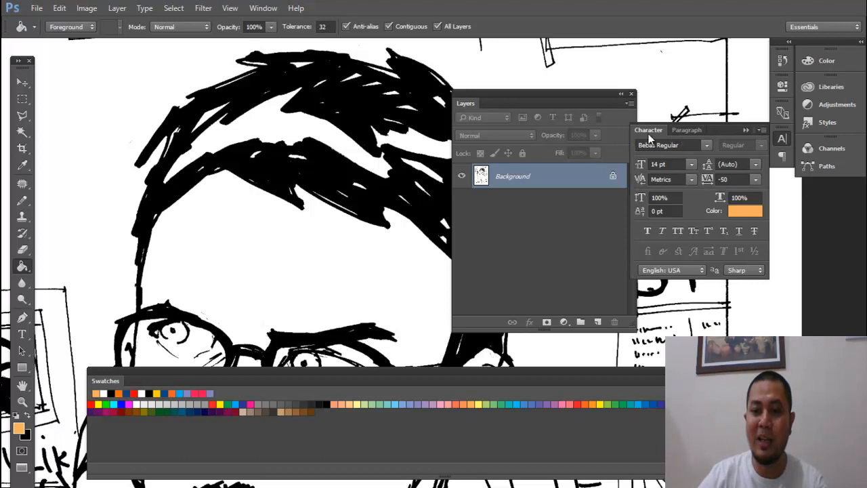
left_click_drag(437, 174, 363, 159)
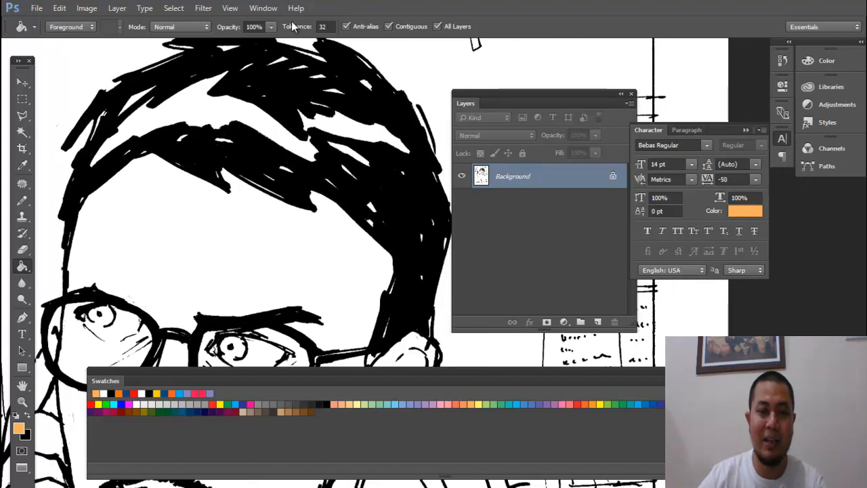
left_click(264, 8)
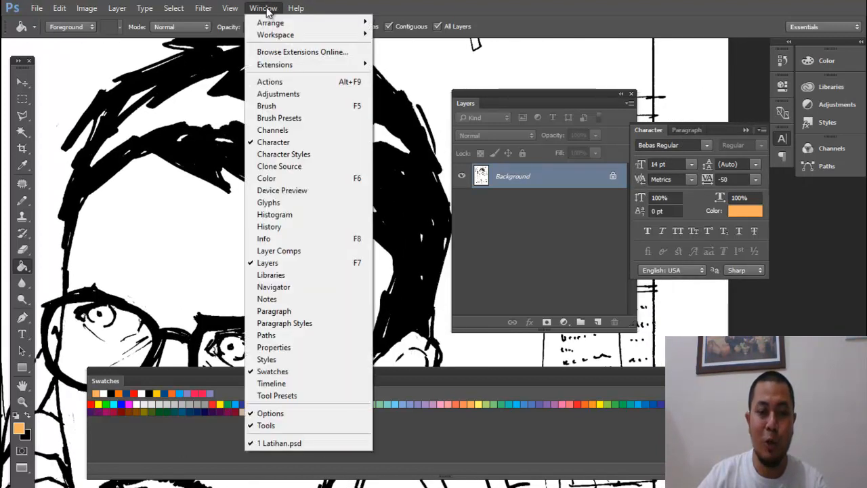
left_click(618, 383)
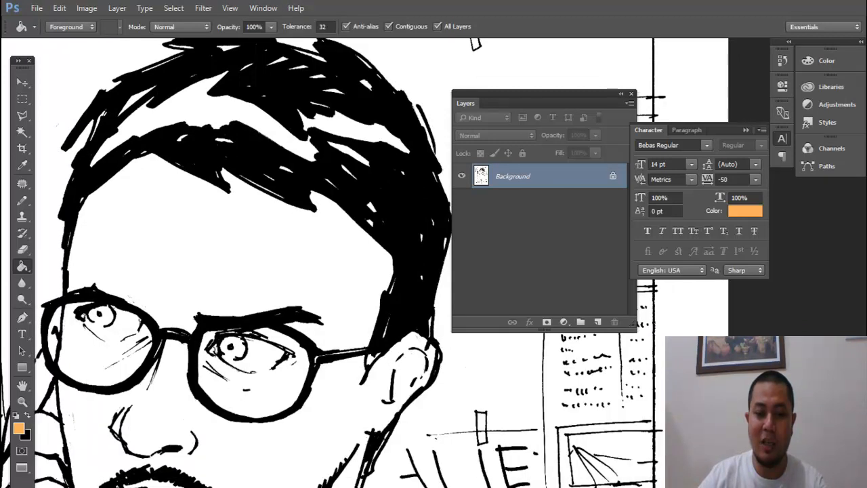
left_click(263, 8)
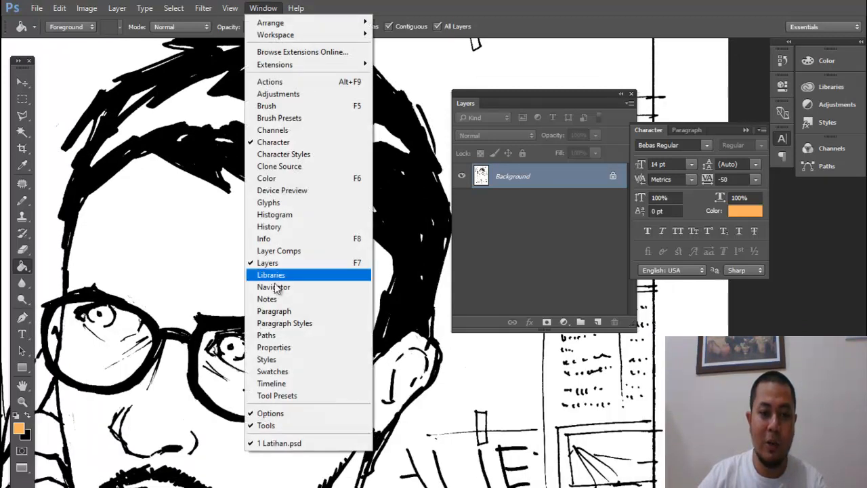
left_click(290, 373)
- Select the black line art of the page with Color Range set to Shadows, fuzziness 20% and range 65
left_click_drag(211, 184, 287, 143)
left_click(320, 219, "alt")
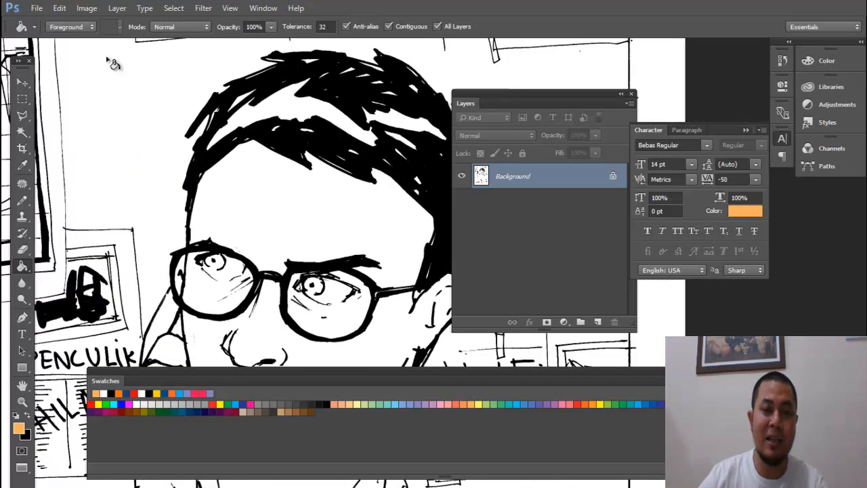
left_click(184, 13)
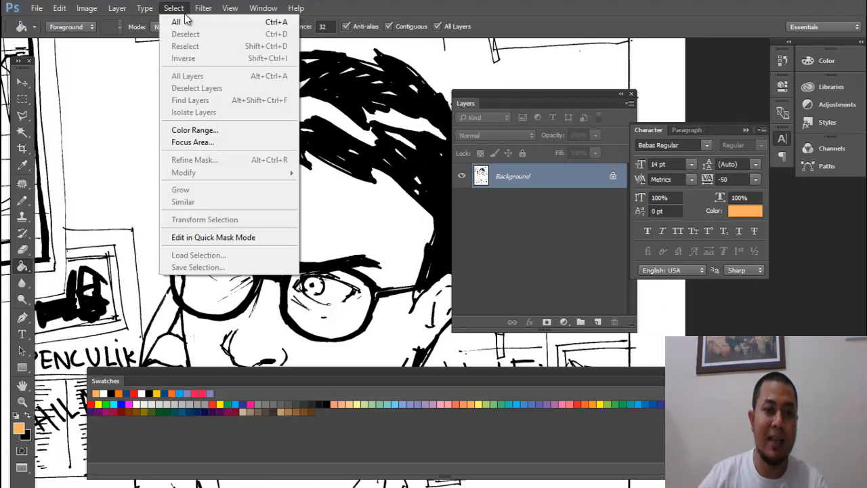
left_click(197, 130)
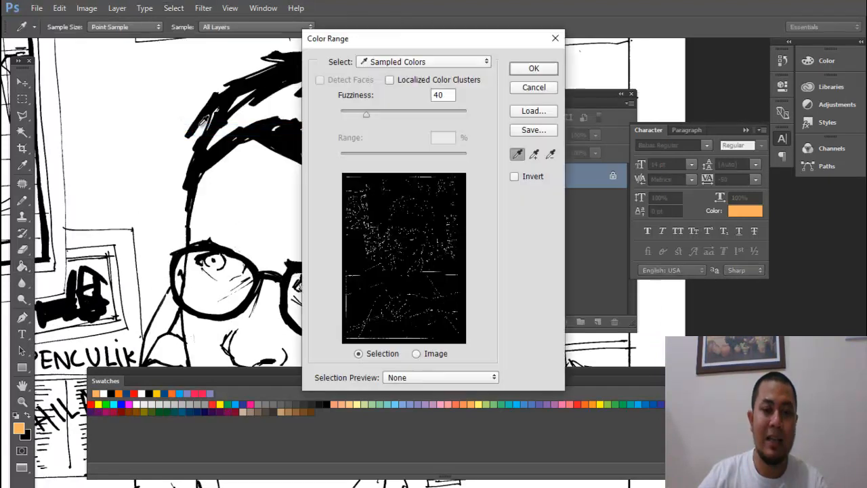
left_click_drag(432, 36, 303, 64)
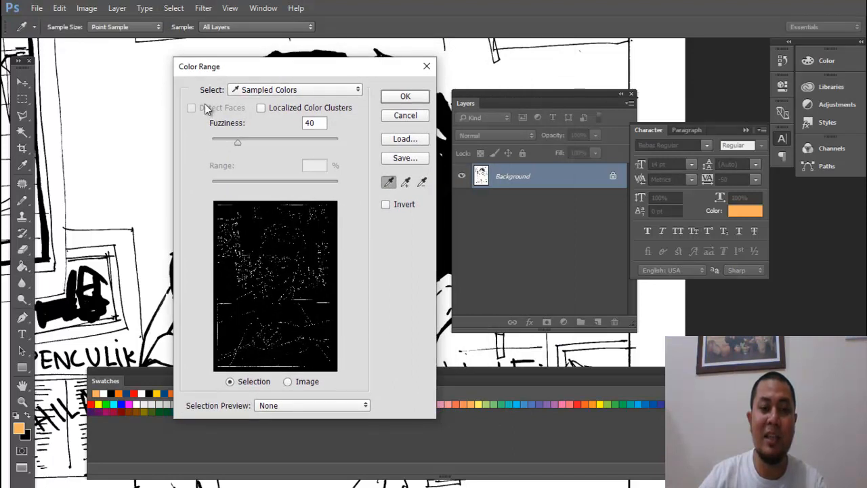
left_click_drag(352, 71, 344, 67)
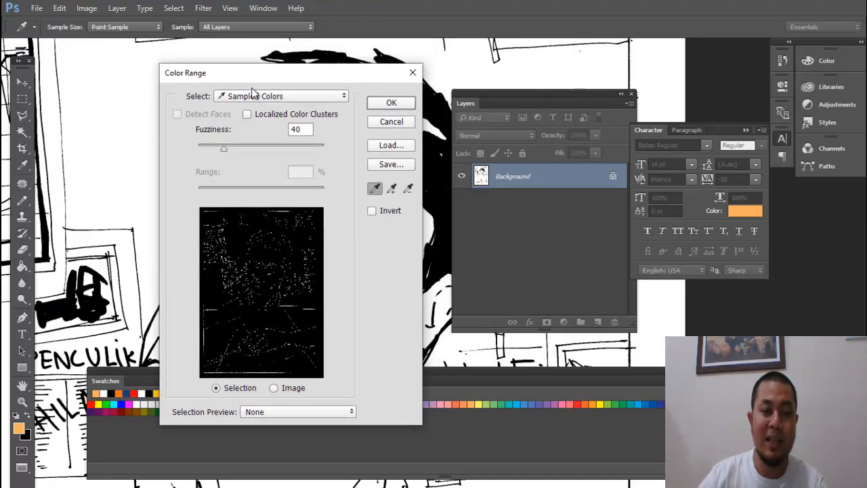
left_click(339, 98)
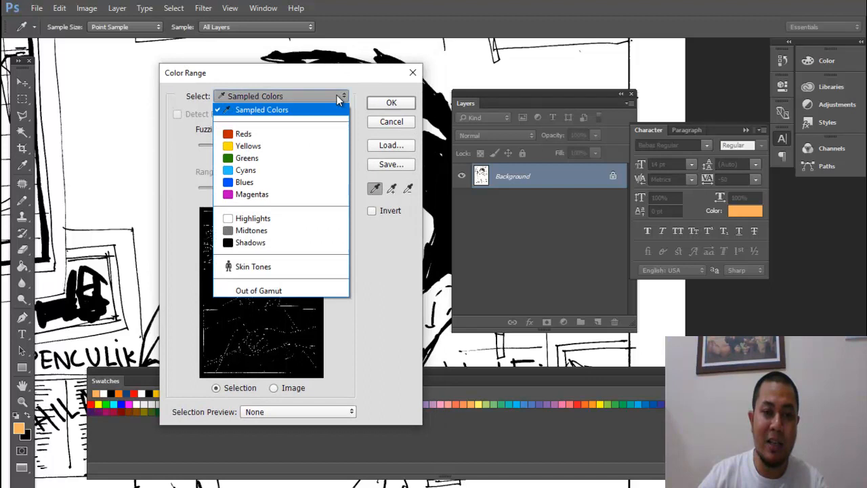
left_click(309, 246)
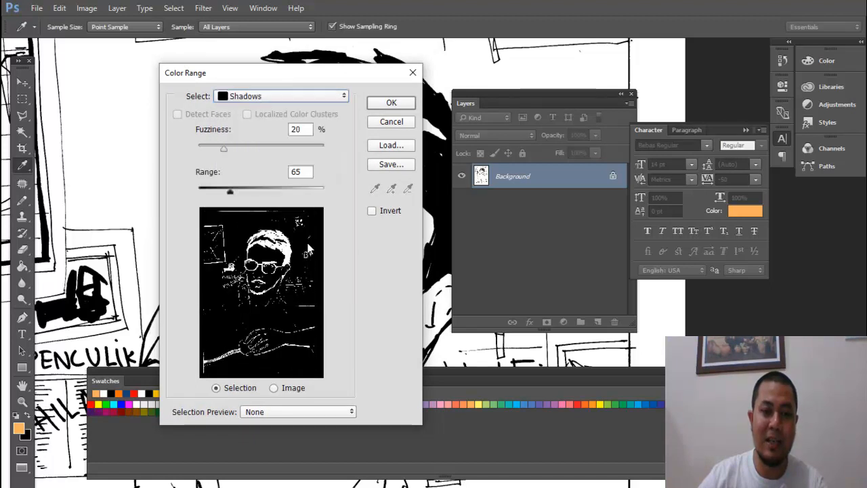
left_click(392, 103)
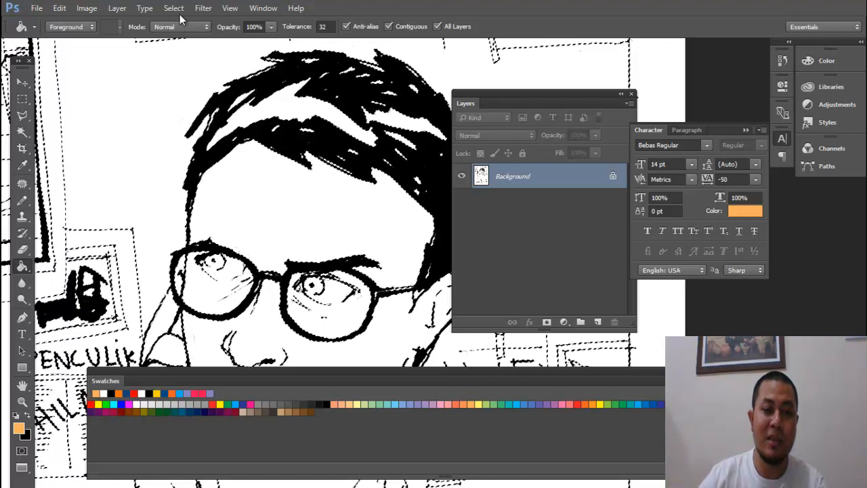
- Check the selection around the man's face and glasses, and copy the selected line art to a new layer
left_click_drag(296, 224, 318, 153)
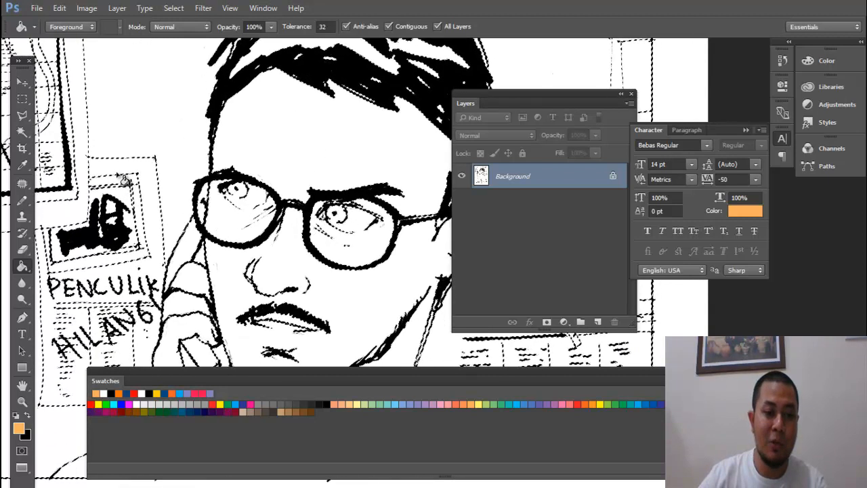
scroll(139, 193, "up", 2)
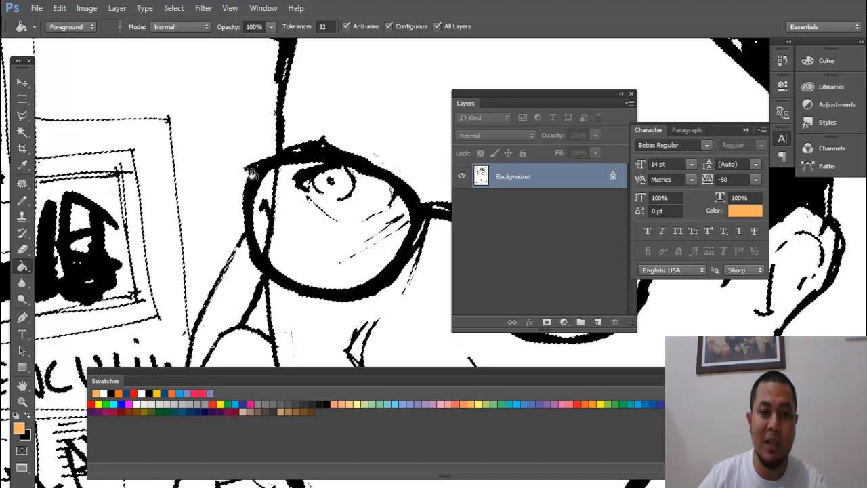
scroll(285, 228, "up", 2)
scroll(336, 148, "down", 1)
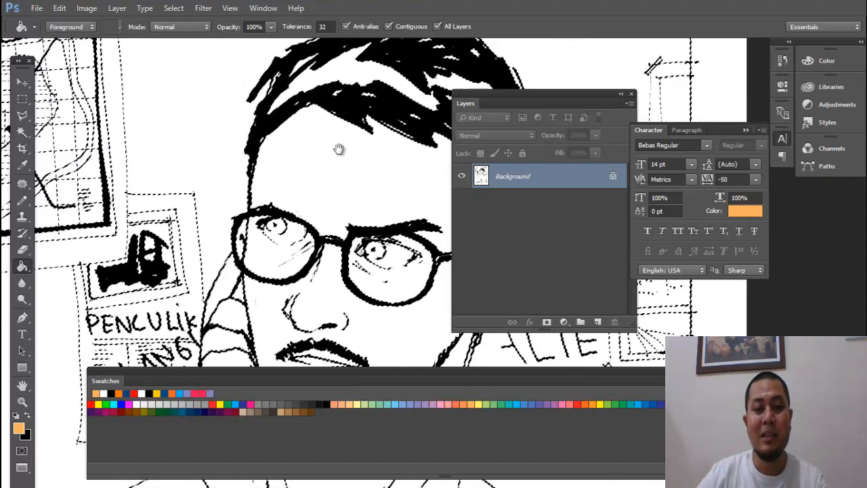
left_click_drag(372, 147, 347, 199)
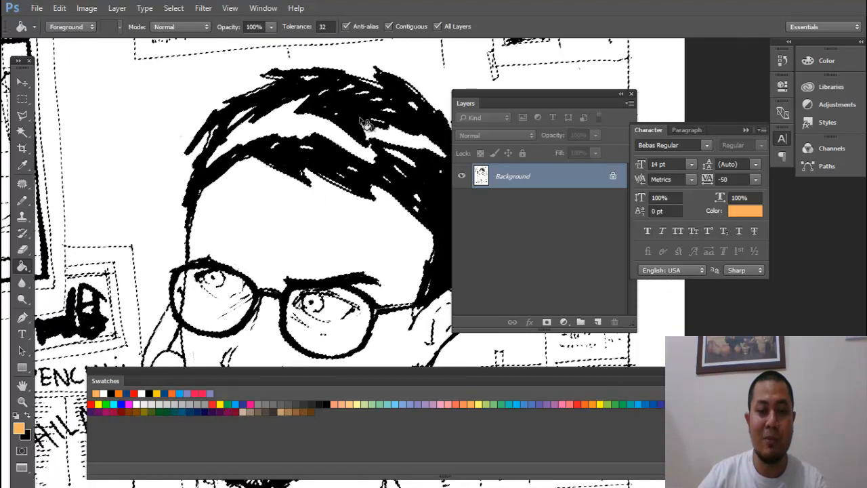
key("ctrl+j")
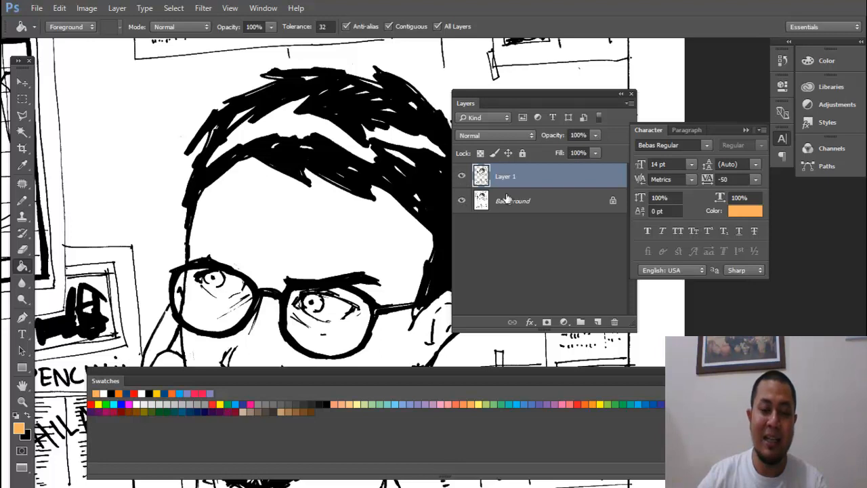
- Compare the extracted line art with the original by hiding and showing the Background layer and Layer 1 in turn
left_click(462, 202)
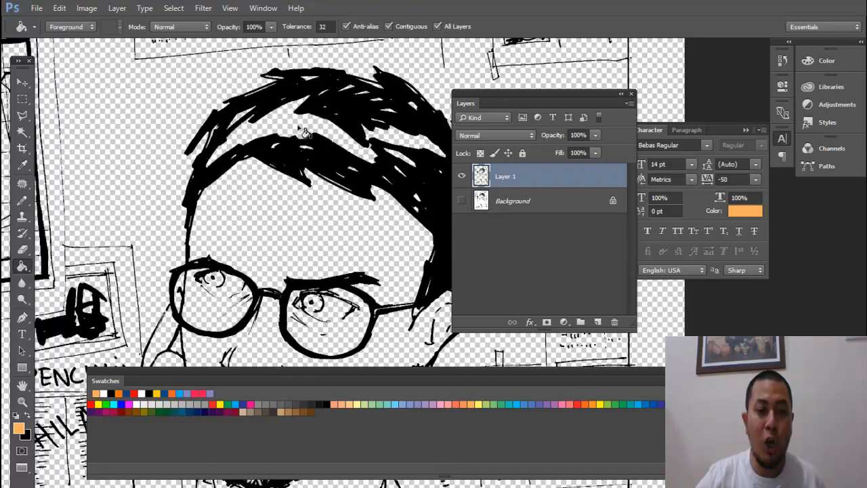
left_click(463, 202)
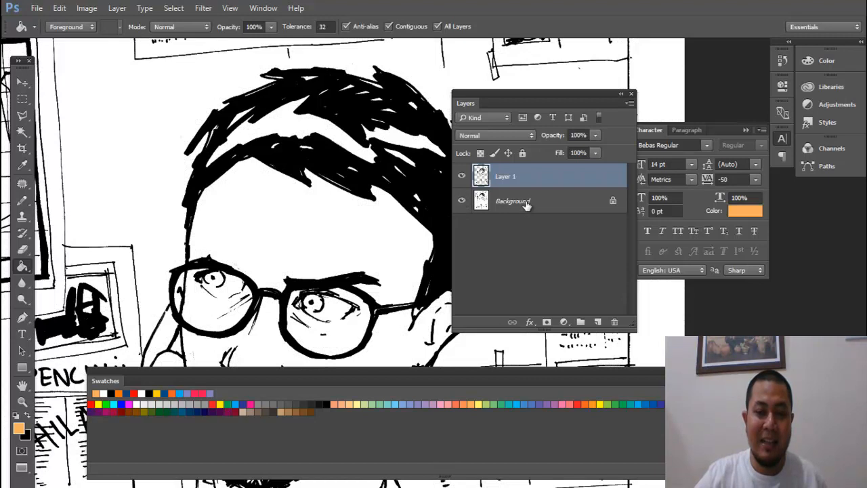
left_click(462, 179)
left_click(462, 179)
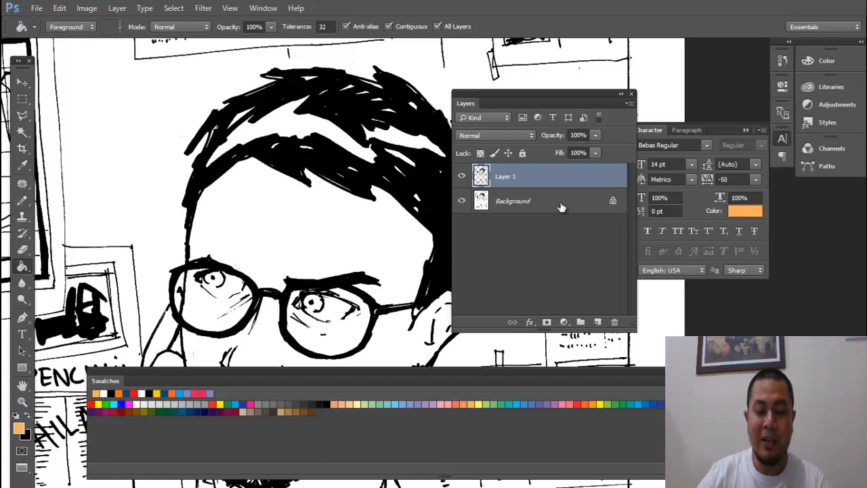
- Reset the colours to black and white, make white the foreground colour, and fill the Background layer with it
left_click_drag(308, 247, 289, 212)
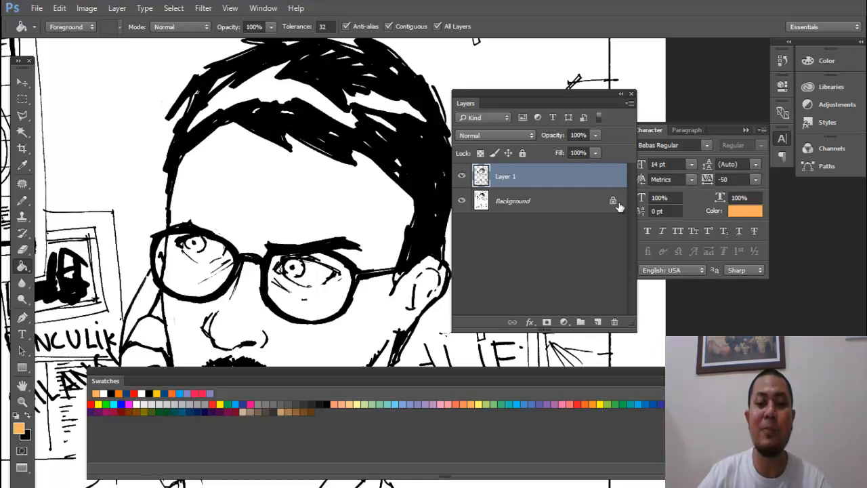
left_click(568, 208)
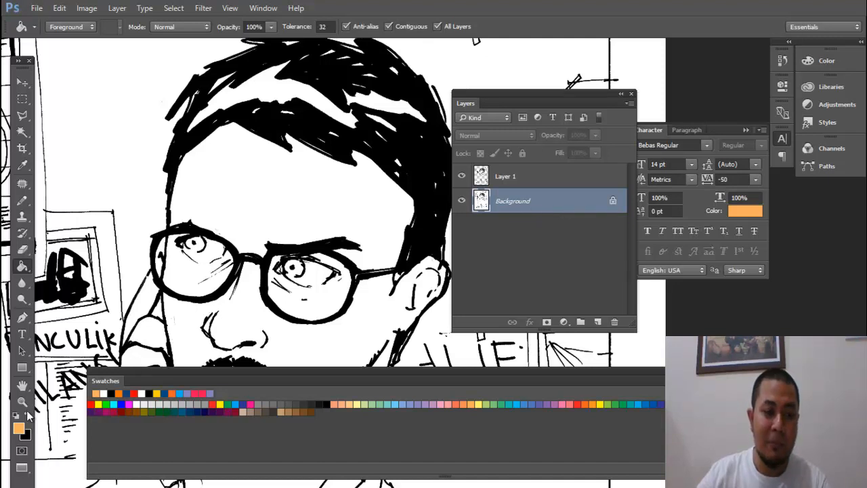
left_click(36, 436)
key("ctrl+z")
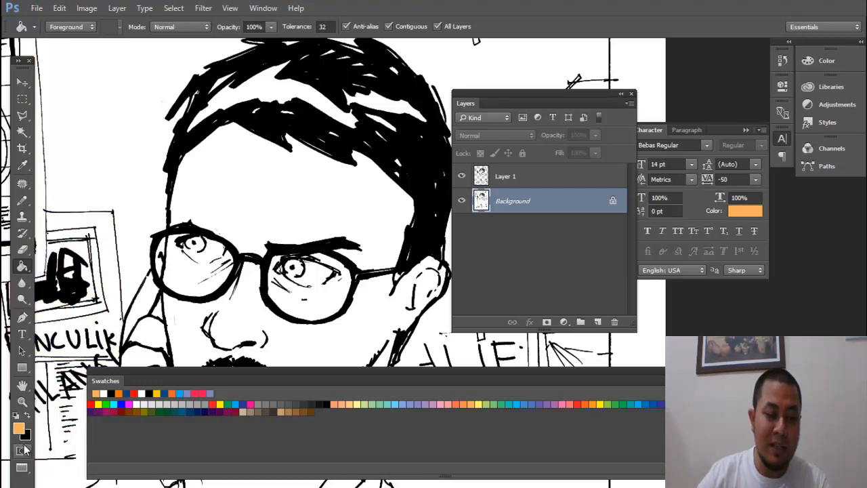
key("d")
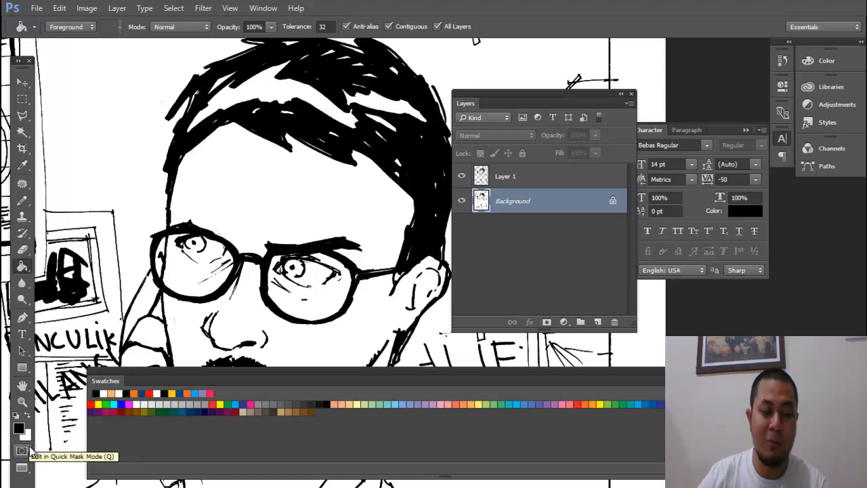
key("x")
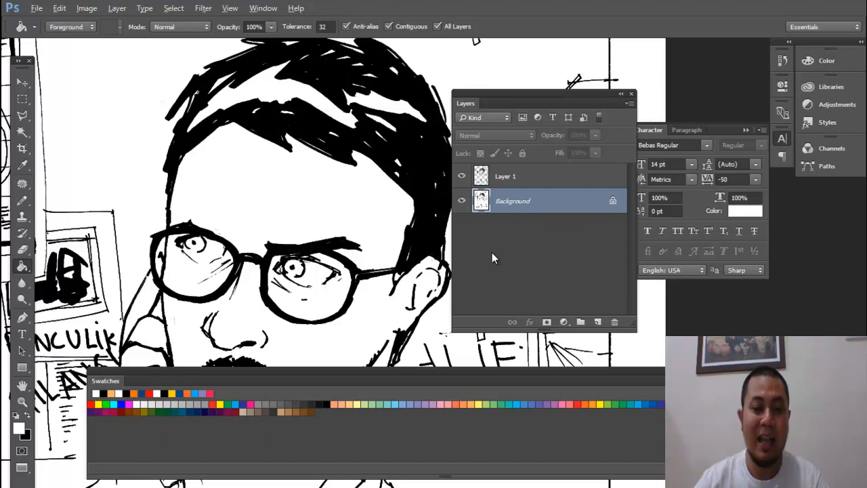
key("alt+BackSpace")
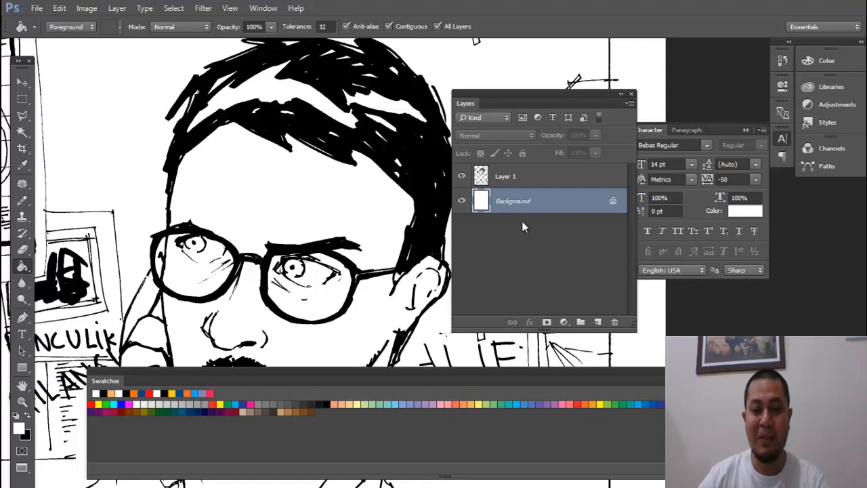
key("ctrl+z")
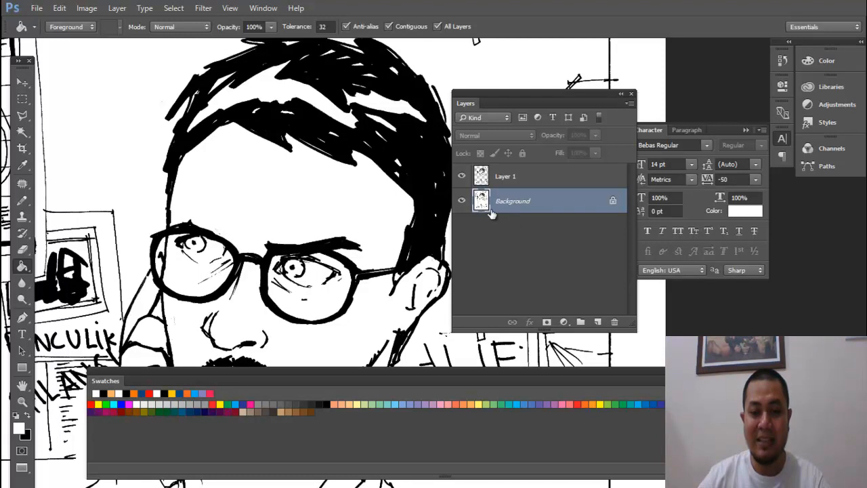
key("ctrl+z")
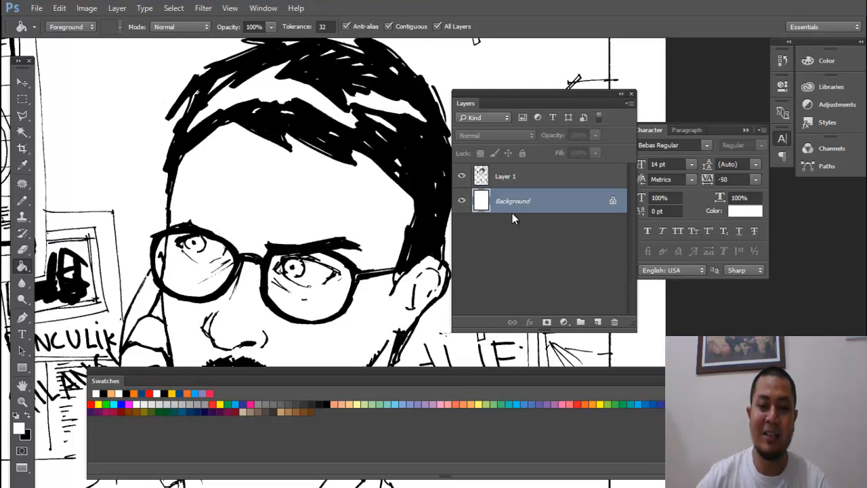
- Convert the white Background into a regular layer named PUTIH
left_click_drag(205, 242, 256, 272)
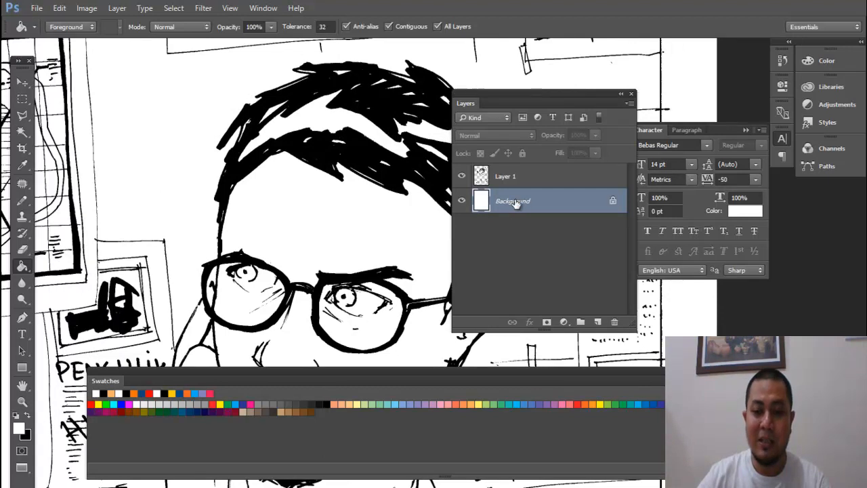
key("ctrl+shift+n")
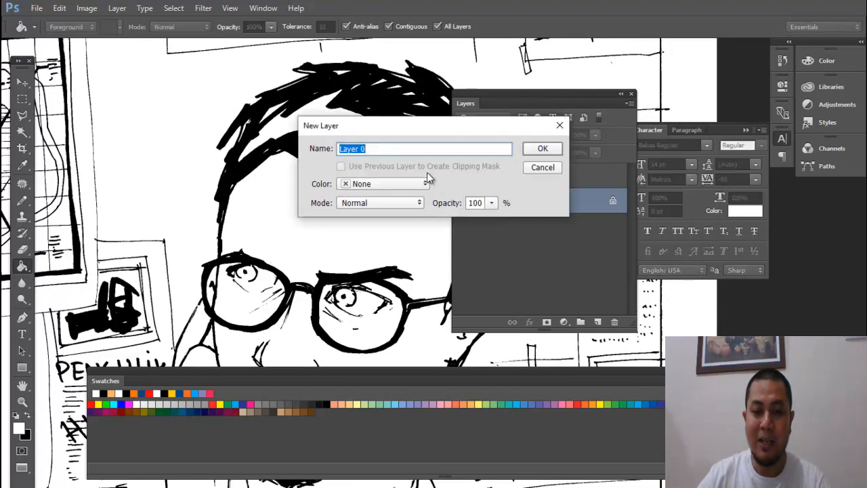
type("PUTIH")
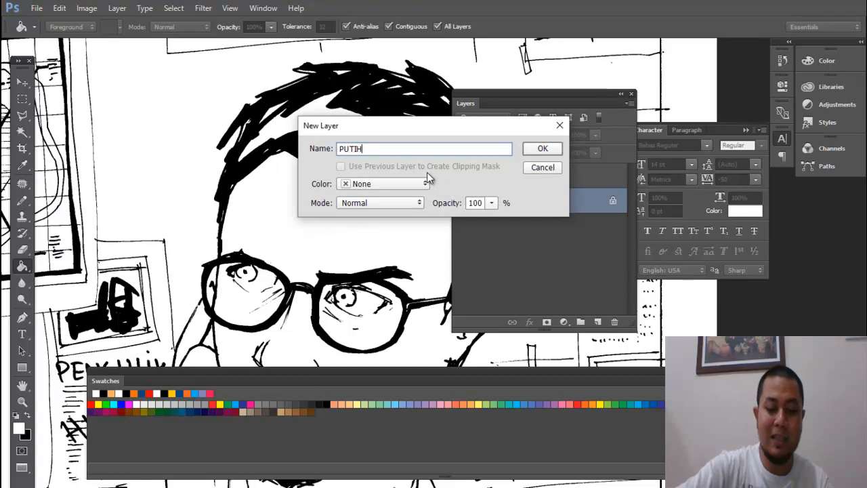
left_click(550, 148)
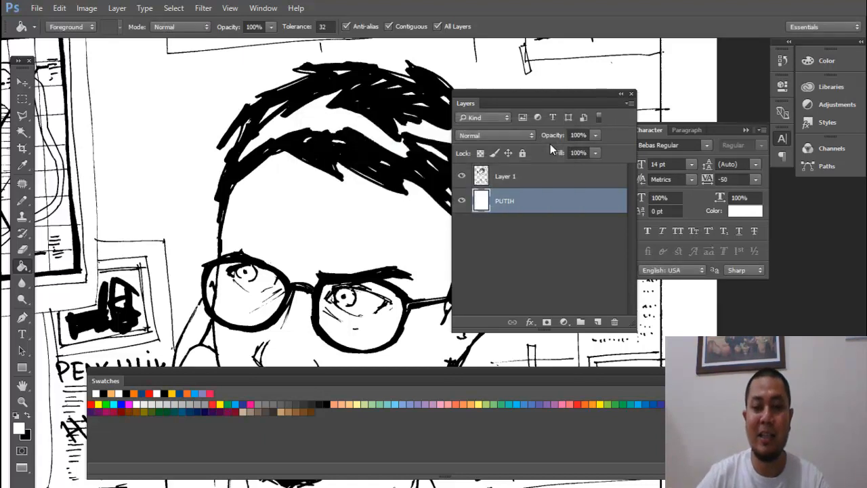
- Rename the line art layer, Layer 1, to GARIS
double_click(507, 178)
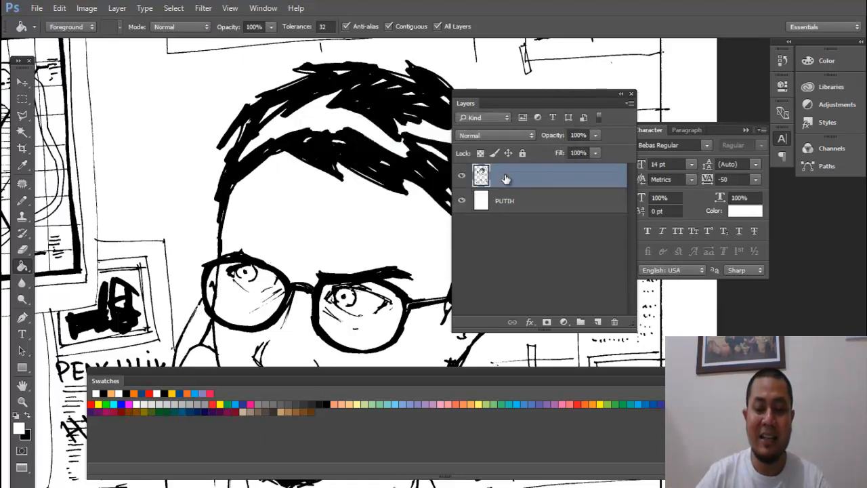
left_click(519, 217)
left_click(509, 178)
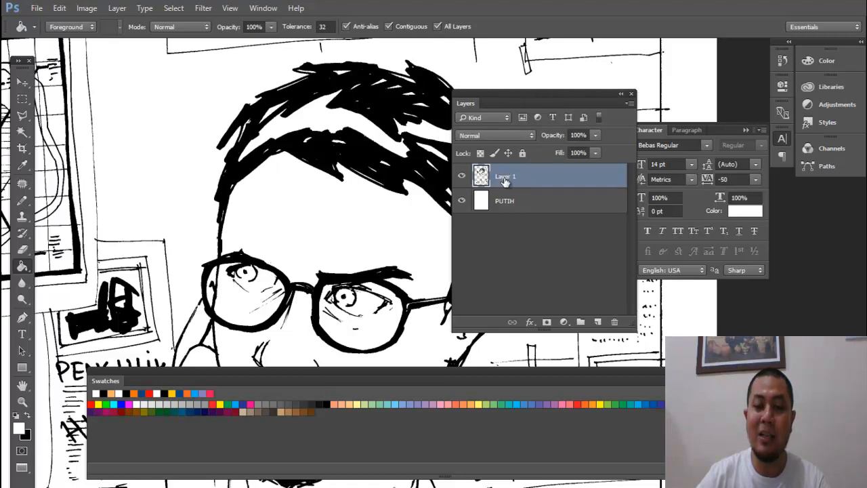
double_click(505, 179)
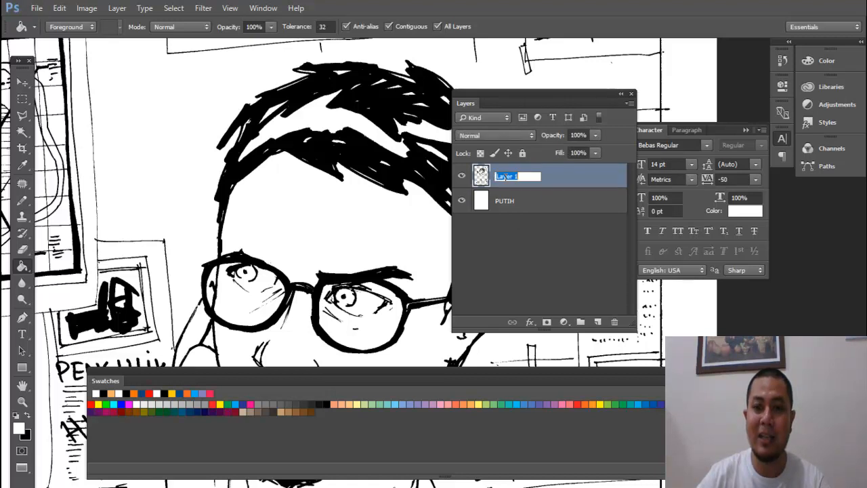
type("GARIS")
key("Return")
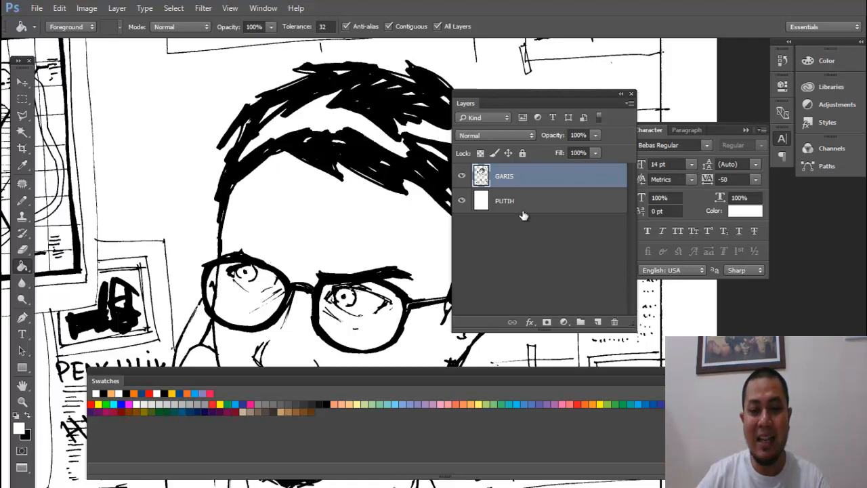
- Compare the white background and the line art by hiding and showing the PUTIH and GARIS layers in turn
left_click_drag(362, 231, 340, 203)
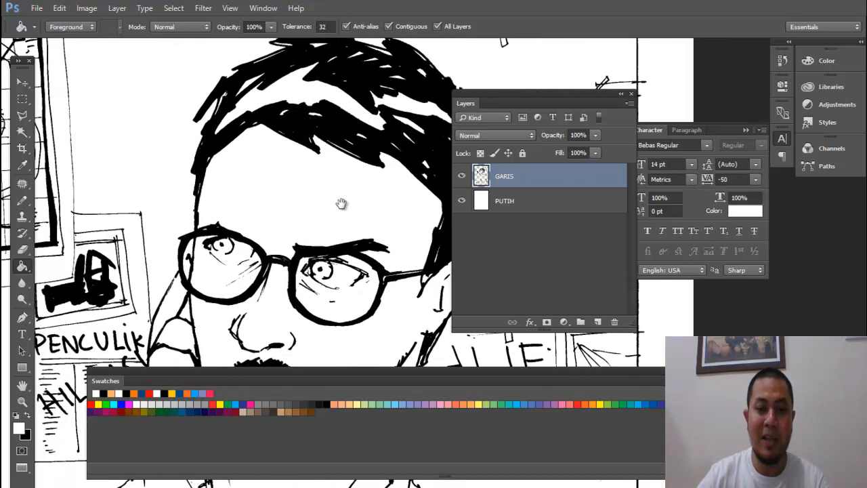
left_click(462, 202)
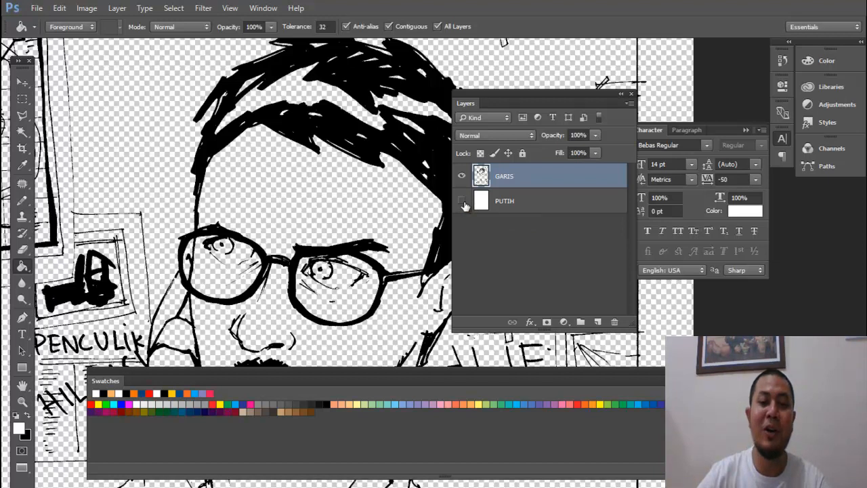
left_click(462, 202)
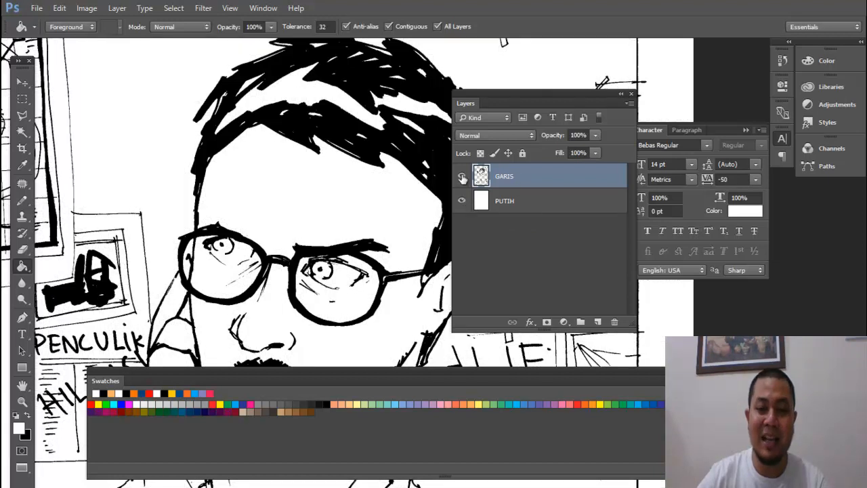
left_click(462, 177)
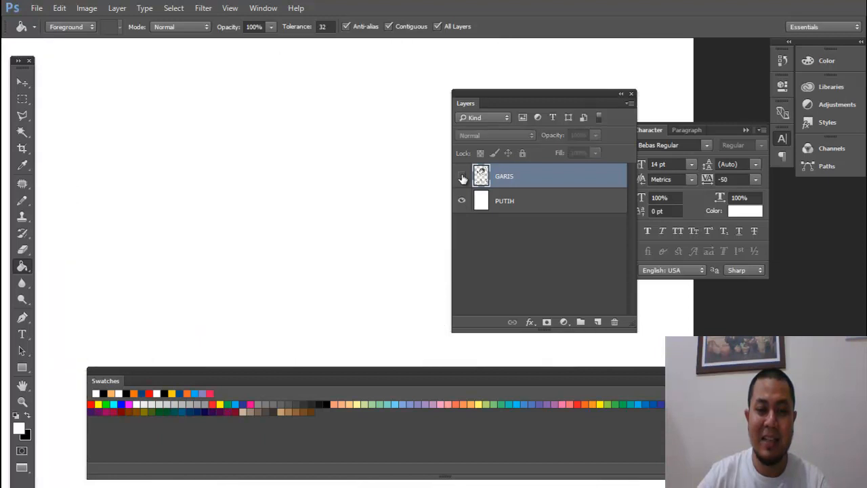
left_click(462, 178)
left_click(353, 212, "alt")
left_click(353, 212, "alt")
left_click(462, 177)
left_click(462, 178)
left_click(462, 177)
left_click(462, 178)
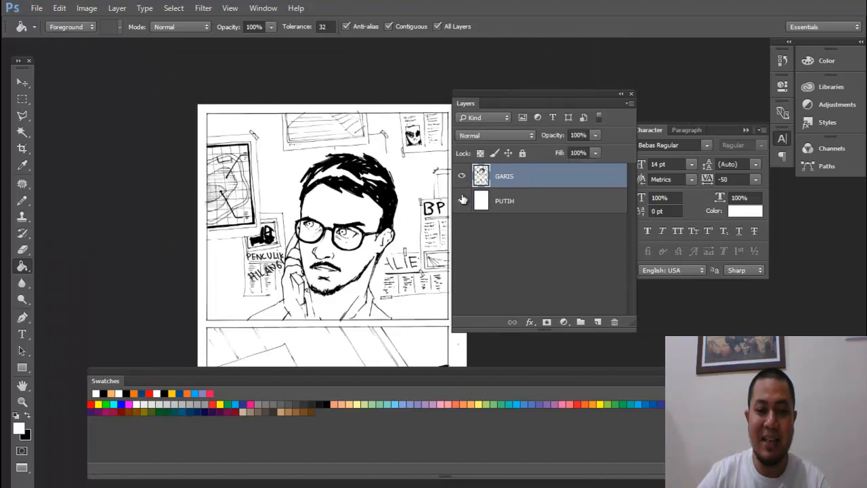
left_click(463, 203)
left_click(463, 202)
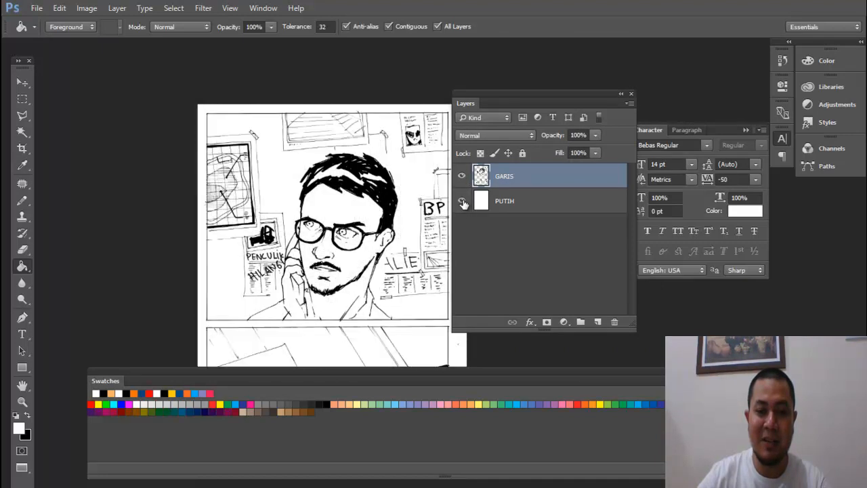
- Add a new layer between GARIS and PUTIH and name it WARNA
left_click(364, 246, "ctrl")
left_click(328, 221, "ctrl")
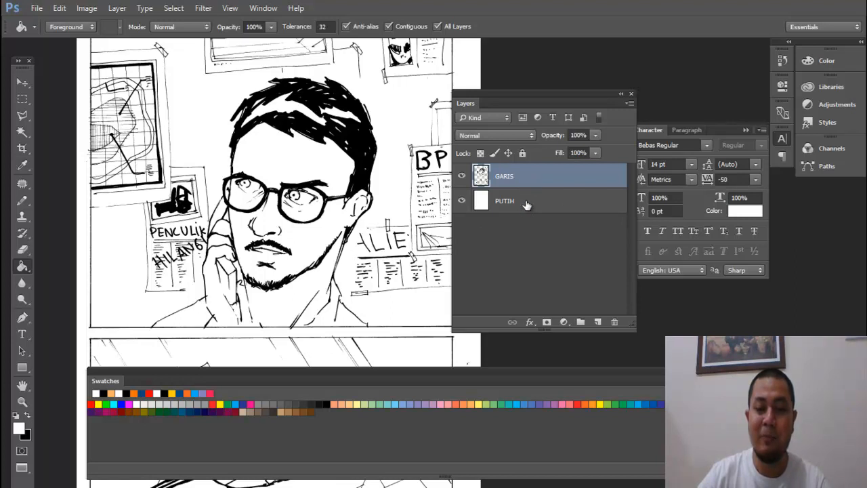
left_click(597, 324)
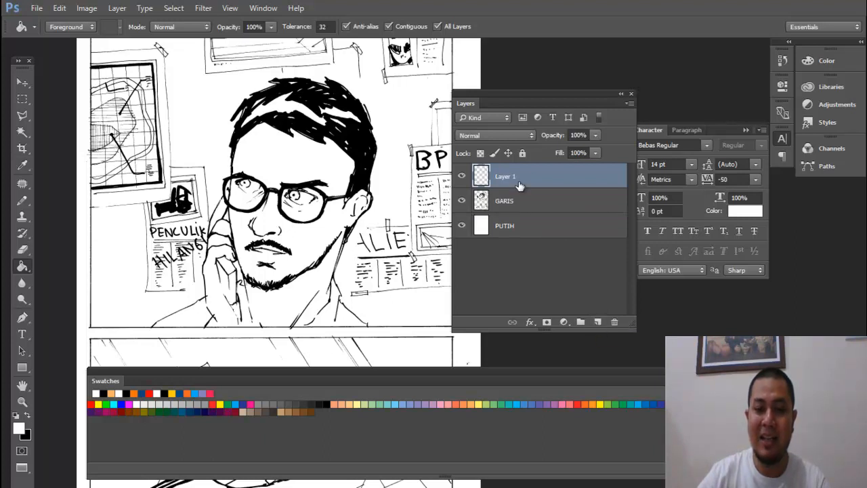
left_click_drag(528, 174, 530, 217)
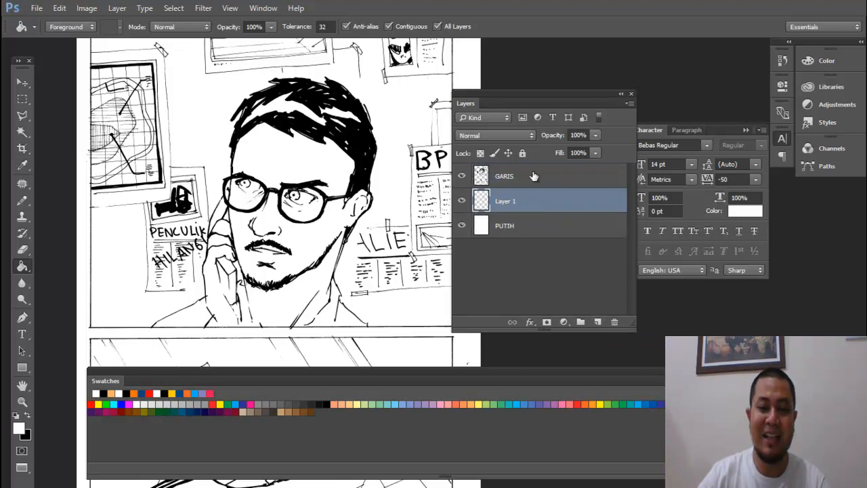
double_click(507, 202)
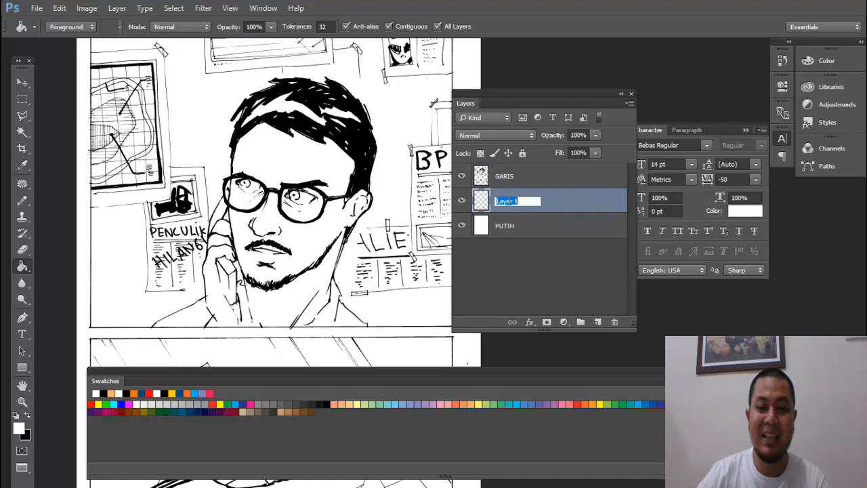
type("WARNA")
key("Return")
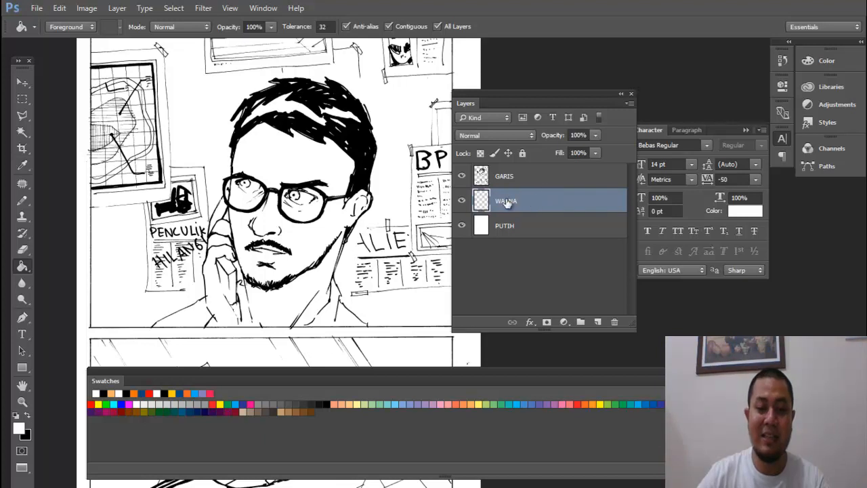
- Make the WARNA layer active for painting beneath the lines of the man's face
scroll(319, 198, "up", 4)
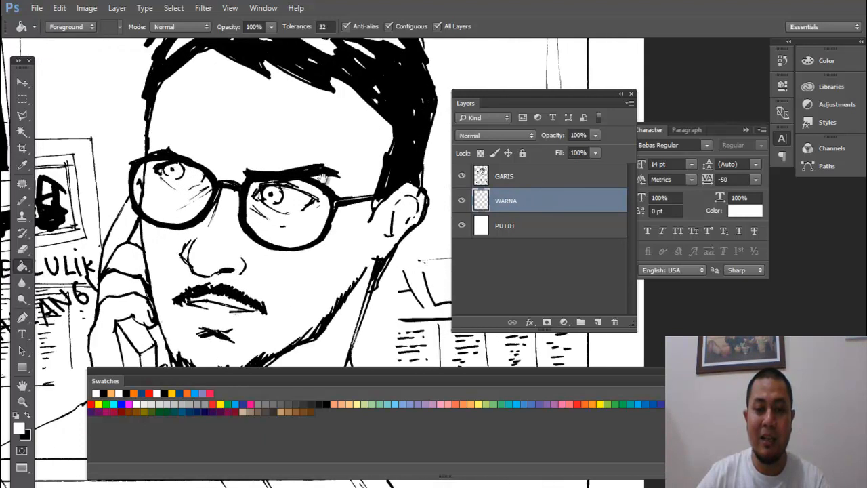
left_click(543, 231)
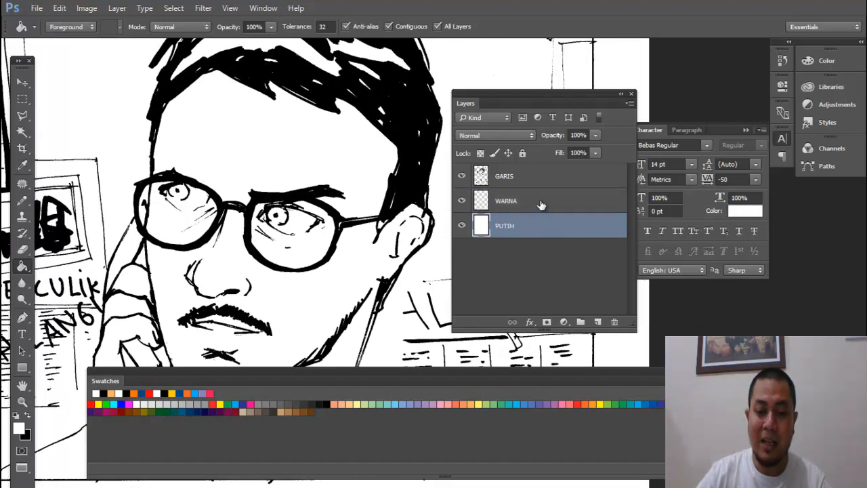
left_click(542, 205)
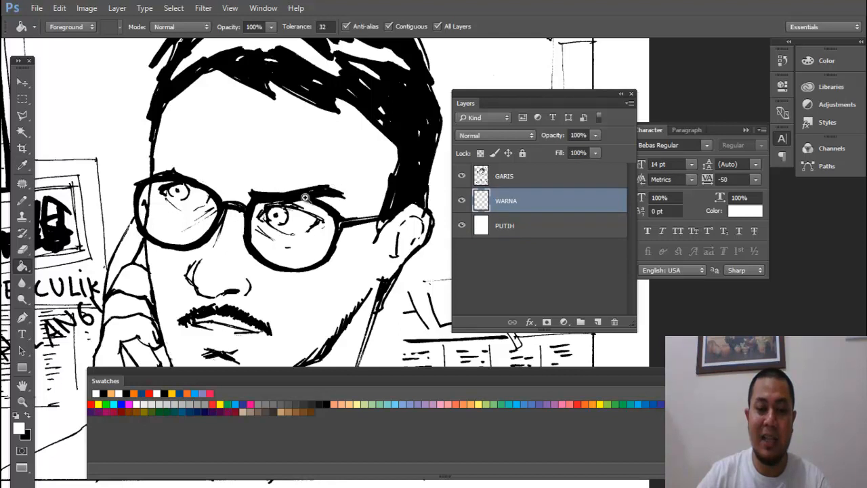
left_click(305, 197, "ctrl")
left_click_drag(312, 173, 338, 218)
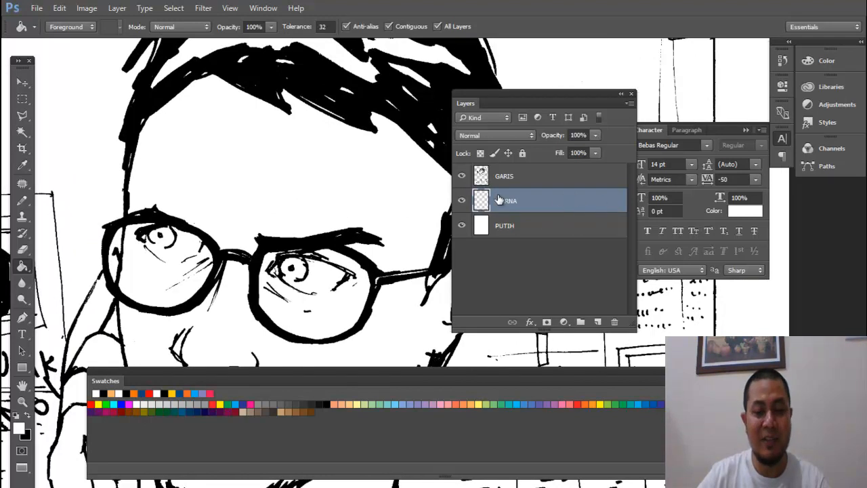
left_click_drag(345, 233, 314, 224)
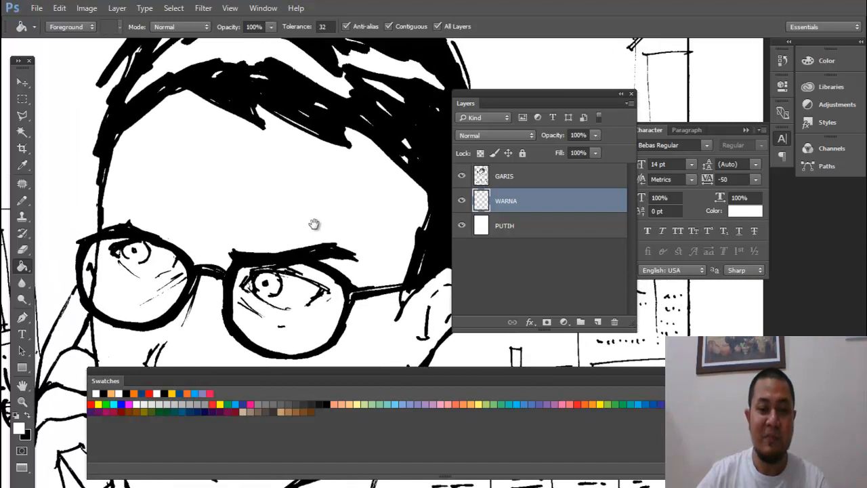
- Set up the Pencil tool with a brush size of 90 and a light orange swatch as the foreground colour
left_click(20, 202)
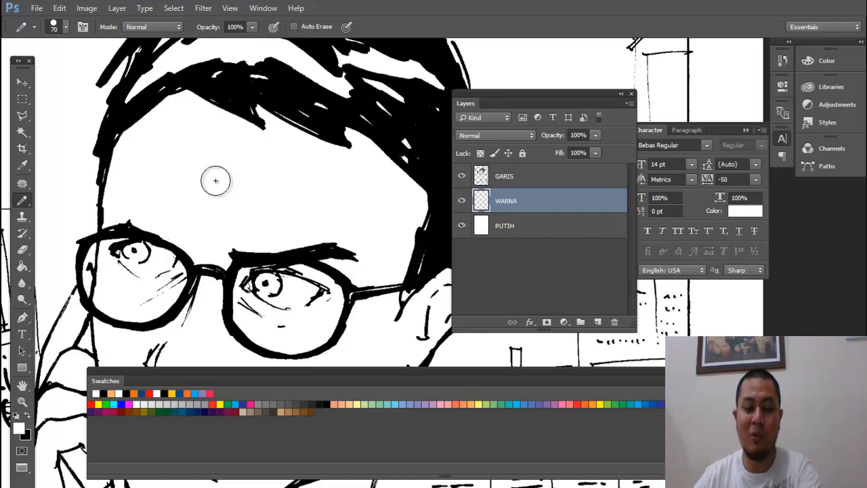
key("bracketright")
key("bracketright")
key("bracketright")
key("bracketright")
key("bracketright")
key("bracketright")
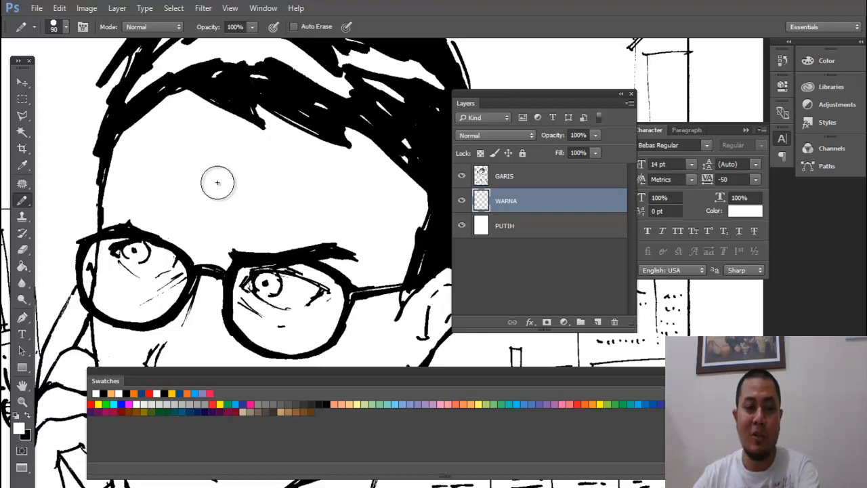
key("bracketright")
key("bracketleft")
key("bracketleft")
key("bracketleft")
key("bracketleft")
key("bracketleft")
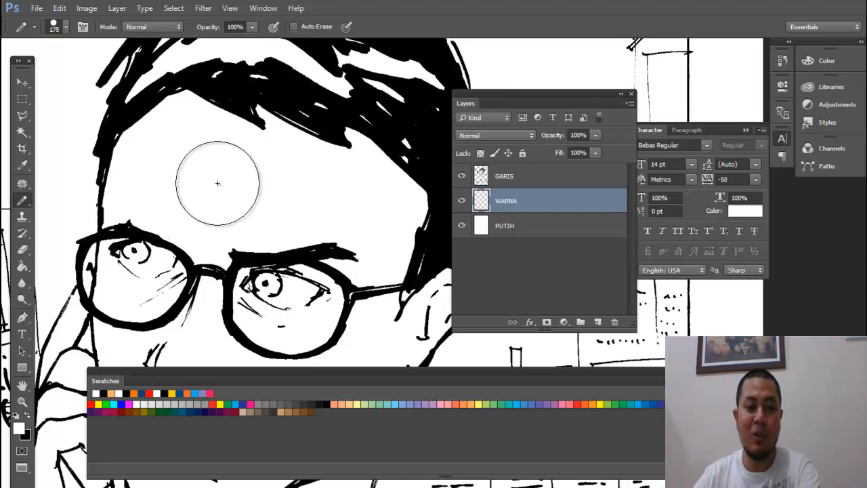
key("bracketleft")
key("bracketleft")
key("bracketleft")
key("bracketright")
key("bracketright")
key("bracketright")
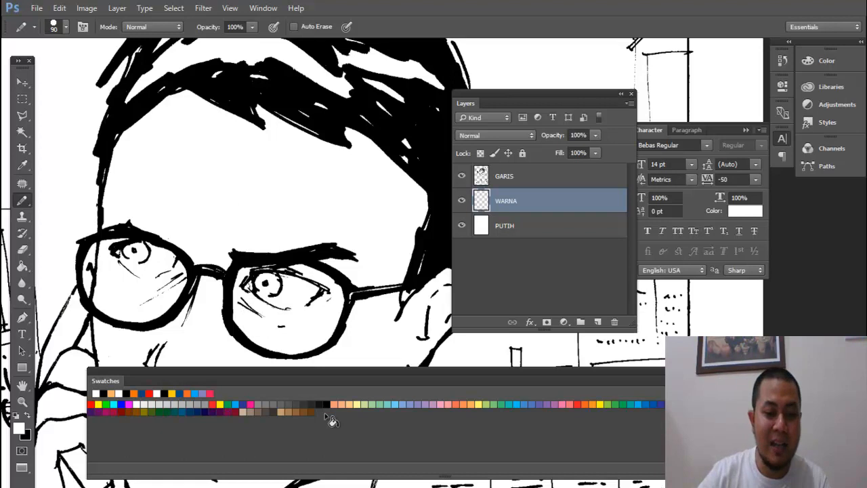
left_click(351, 402)
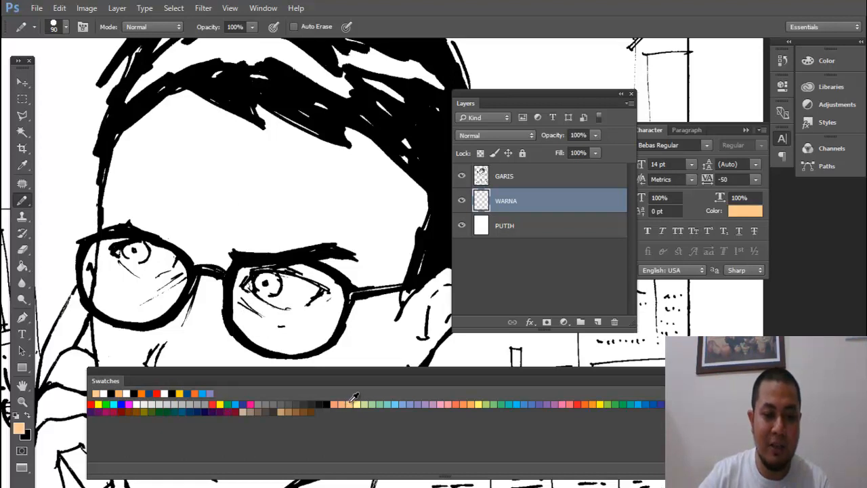
- Paint broad light orange strokes across the man's forehead and hair on the WARNA layer
left_click_drag(213, 161, 250, 147)
mouse_move(220, 95)
left_mouse_down()
mouse_move(182, 116)
mouse_move(160, 180)
mouse_move(191, 125)
mouse_move(221, 100)
mouse_move(294, 115)
left_mouse_up()
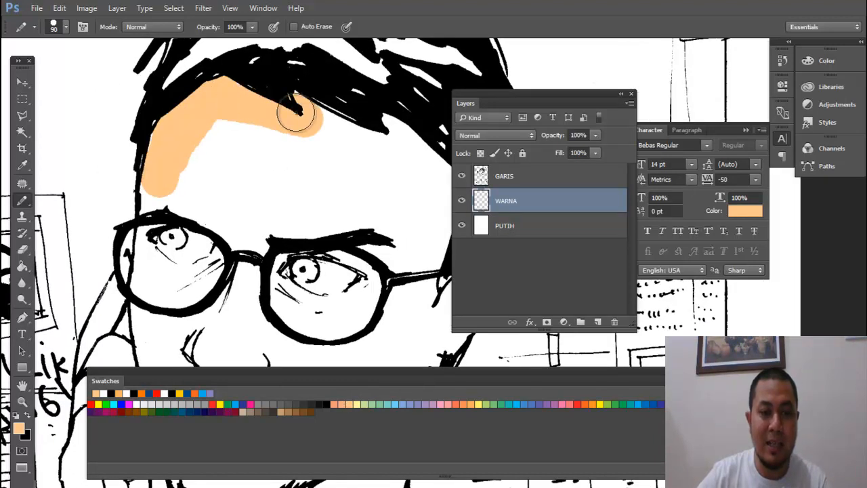
key("Tab")
left_click_drag(383, 193, 349, 156)
mouse_move(275, 71)
left_mouse_down()
mouse_move(344, 99)
mouse_move(351, 92)
mouse_move(389, 103)
mouse_move(419, 138)
mouse_move(400, 225)
mouse_move(373, 223)
mouse_move(297, 157)
mouse_move(399, 117)
mouse_move(398, 137)
mouse_move(422, 74)
left_mouse_up()
key("Tab")
mouse_move(400, 116)
left_mouse_down()
mouse_move(349, 146)
mouse_move(353, 174)
mouse_move(314, 153)
mouse_move(318, 167)
mouse_move(349, 101)
mouse_move(298, 100)
mouse_move(305, 119)
mouse_move(314, 95)
mouse_move(300, 143)
mouse_move(290, 105)
mouse_move(272, 153)
mouse_move(302, 143)
mouse_move(307, 71)
mouse_move(213, 73)
mouse_move(170, 93)
mouse_move(168, 108)
mouse_move(267, 74)
mouse_move(374, 81)
left_mouse_up()
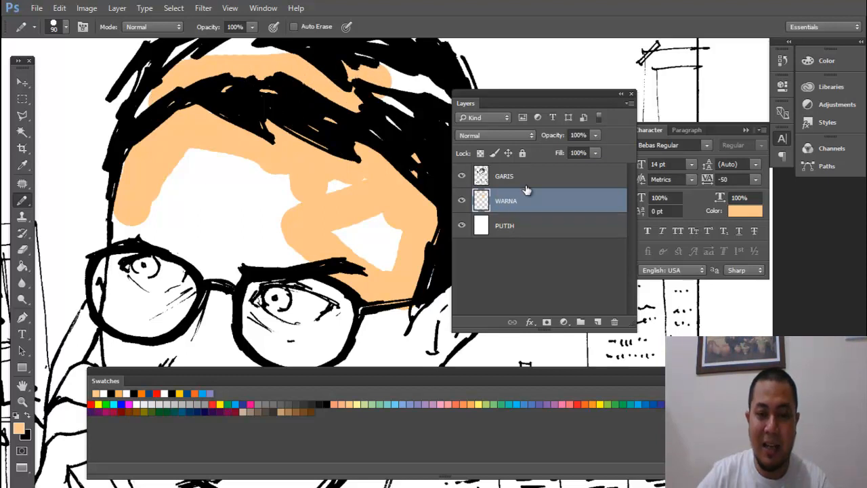
- Check that paint and line art are separate by hiding and showing the GARIS and WARNA layers in turn
left_click(462, 178)
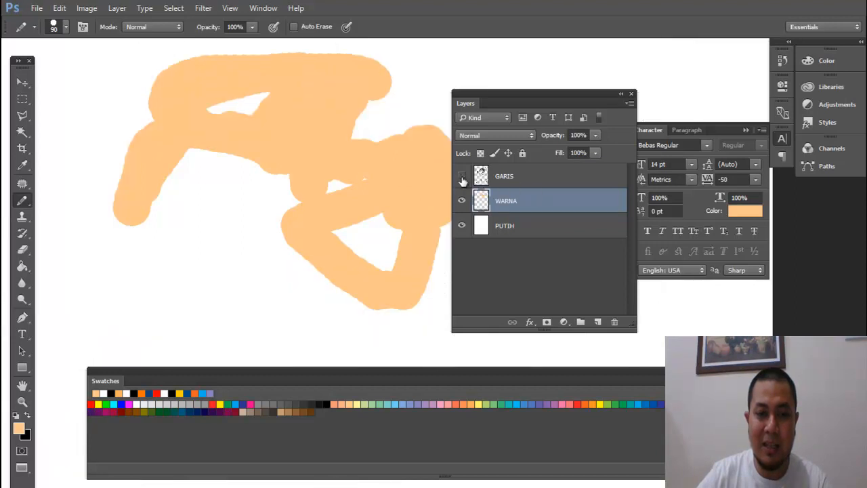
left_click(462, 178)
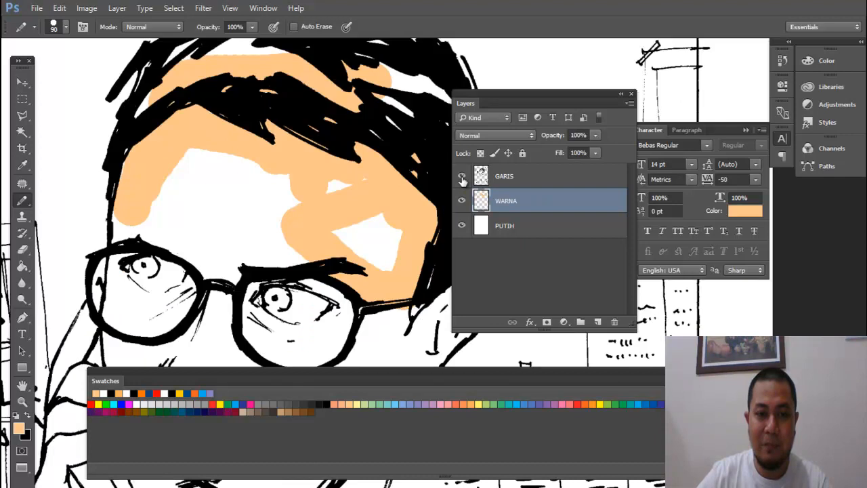
left_click(461, 177)
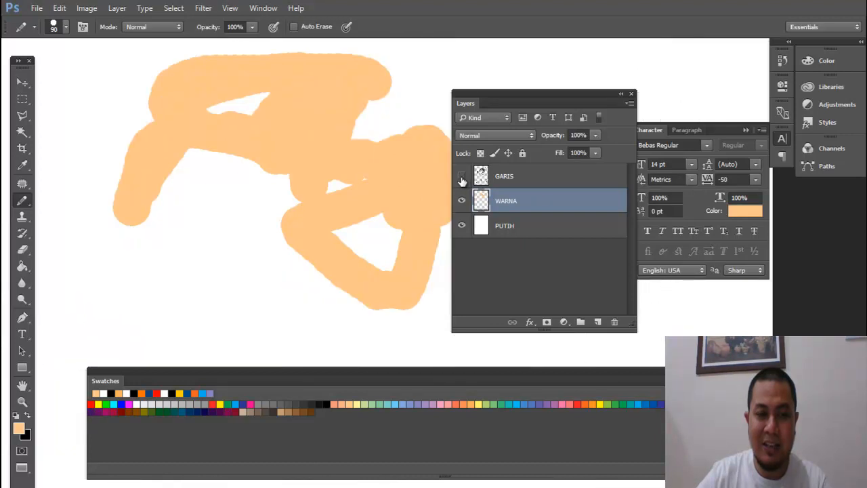
left_click(461, 177)
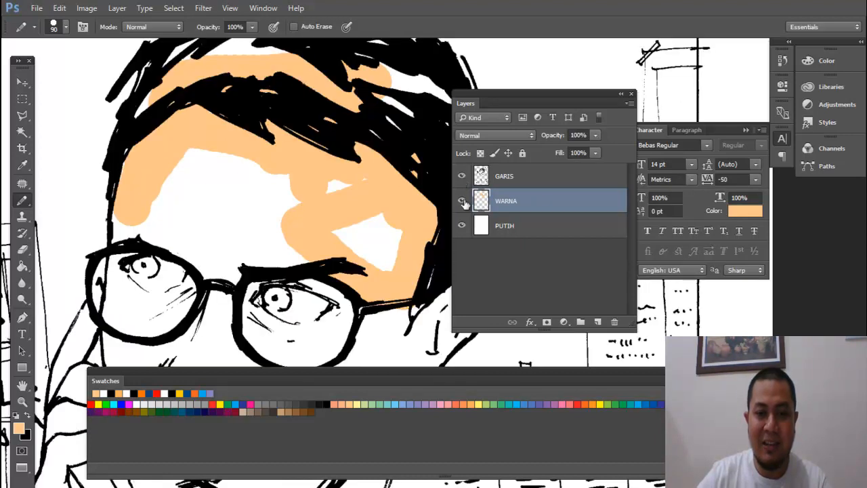
left_click(462, 203)
left_click(462, 202)
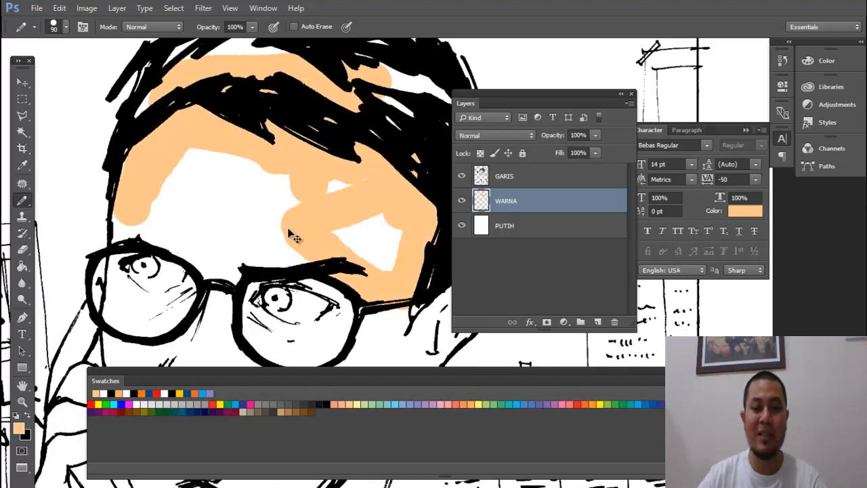
- Undo all the light orange strokes on the man's forehead and hair
key("ctrl+alt+z")
key("ctrl+alt+z")
key("ctrl+alt+z")
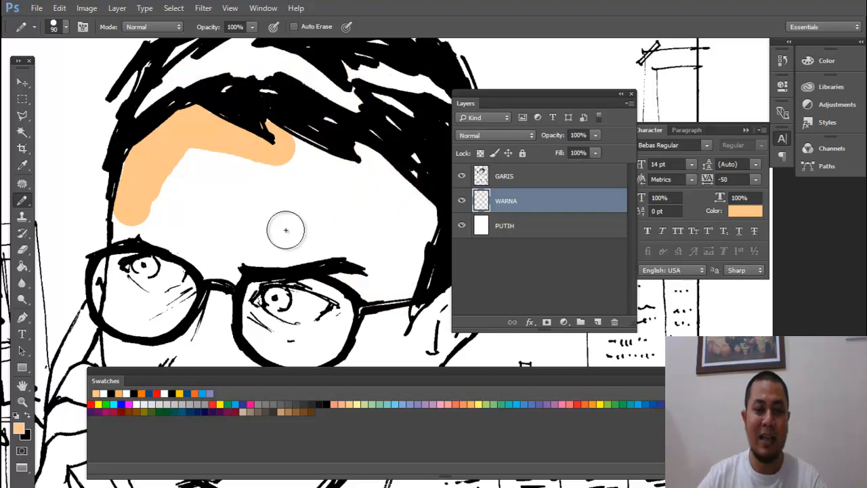
key("ctrl+alt+z")
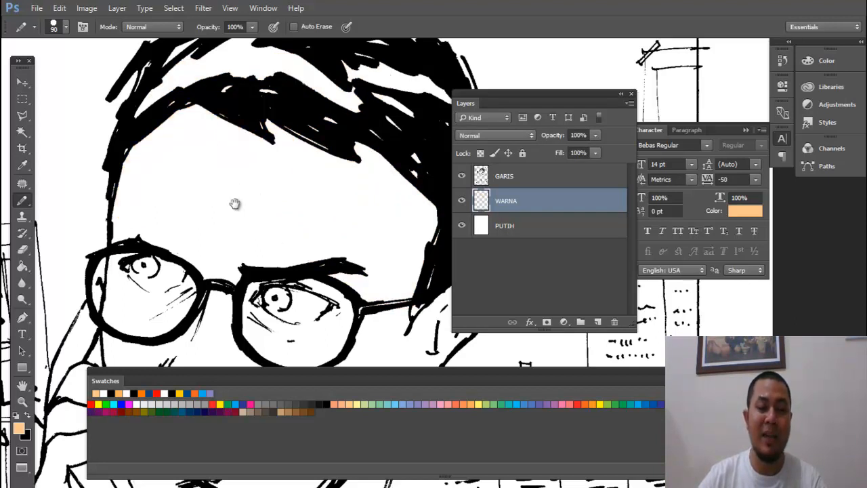
- Reduce the pencil size to 50 and paint three separate slanted light orange strokes on the man's forehead
scroll(234, 202, "left", 2)
key("bracketleft")
key("bracketleft")
key("bracketleft")
key("bracketleft")
left_click_drag(241, 157, 237, 134)
left_click_drag(210, 197, 205, 201)
left_click_drag(308, 139, 275, 230)
left_click_drag(374, 154, 364, 234)
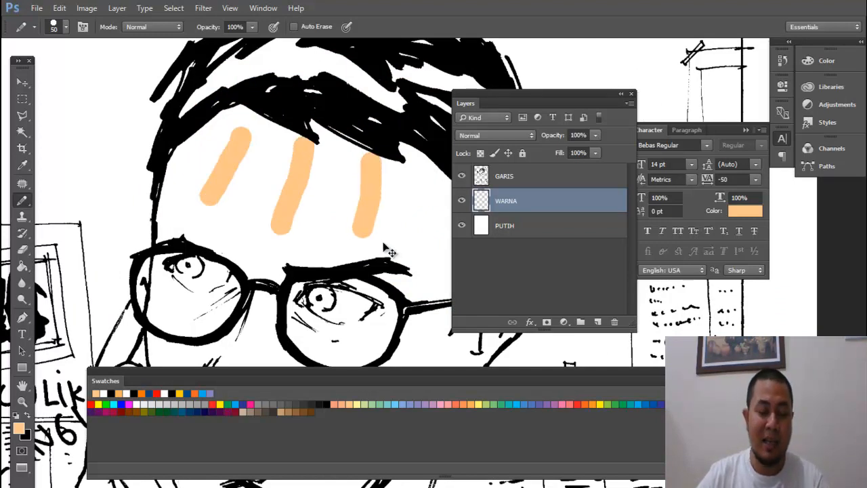
- Undo and redo the last light orange stroke on the man's forehead repeatedly to compare both states
key("ctrl+z")
key("ctrl+z")
key("ctrl+z")
key("ctrl+z")
key("ctrl+z")
key("ctrl+z")
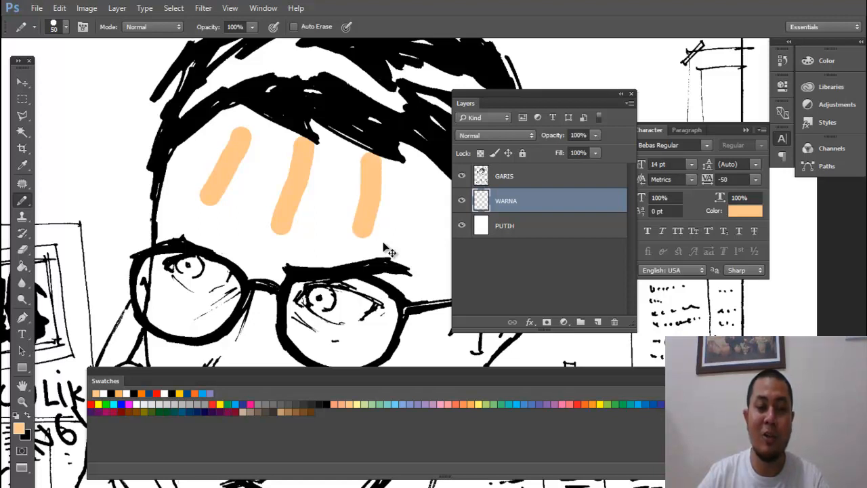
key("ctrl+z")
key("ctrl+z")
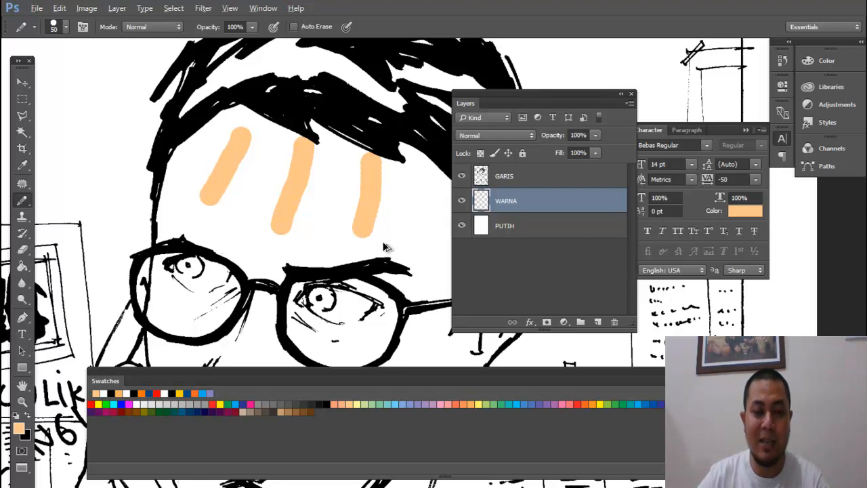
- Undo all three slanted light orange strokes on the man's forehead
key("ctrl+alt+z")
key("ctrl+alt+z")
key("ctrl+alt+z")
- Switch to the Paint Bucket and let it fill according to all layers
mouse_move(383, 243)
left_mouse_down()
mouse_move(345, 219)
mouse_move(357, 183)
left_mouse_up()
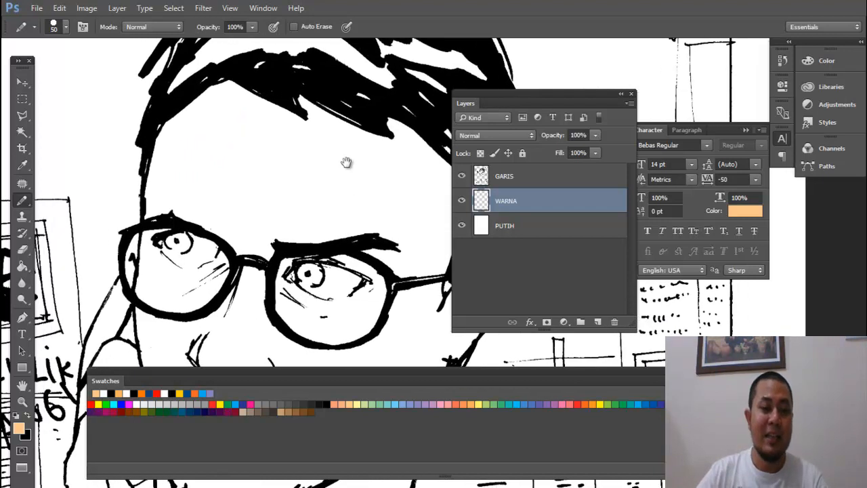
mouse_move(287, 221)
left_mouse_down()
mouse_move(301, 188)
mouse_move(269, 147)
mouse_move(276, 95)
mouse_move(307, 166)
left_mouse_up()
left_click(326, 241, "alt")
left_click(324, 241, "alt")
left_click(309, 207, "alt")
left_click(310, 217, "alt")
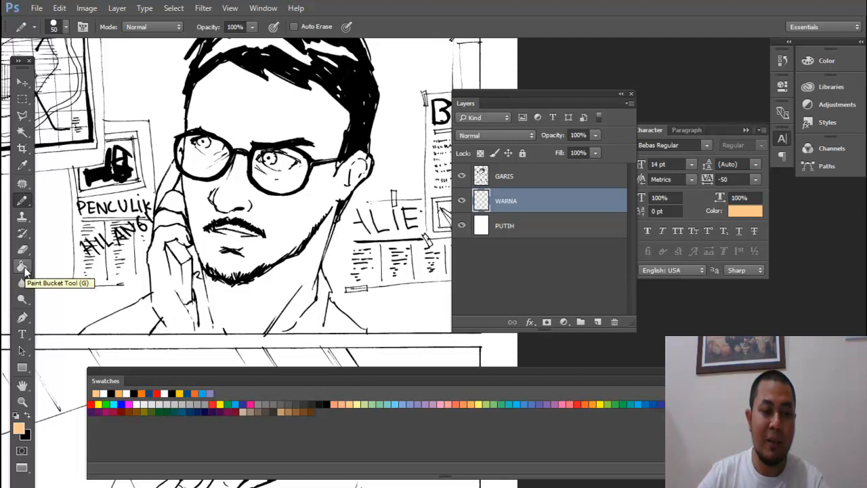
left_click(23, 267)
left_click_drag(370, 161, 355, 184)
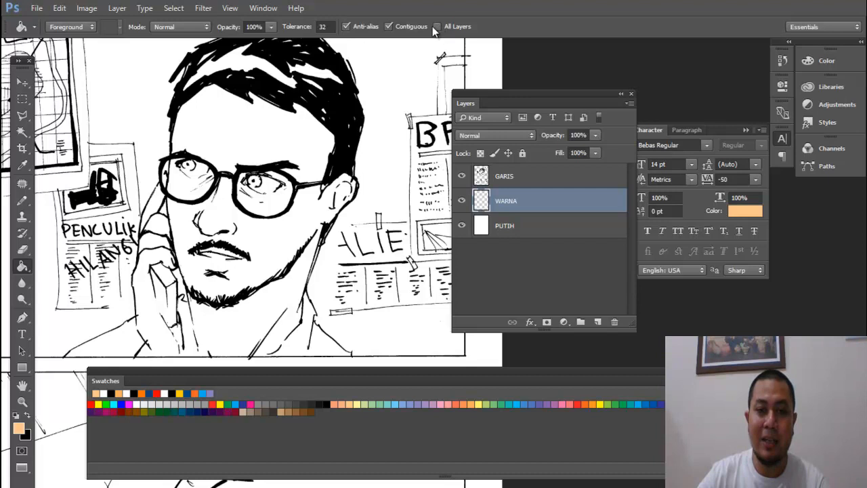
left_click(437, 26)
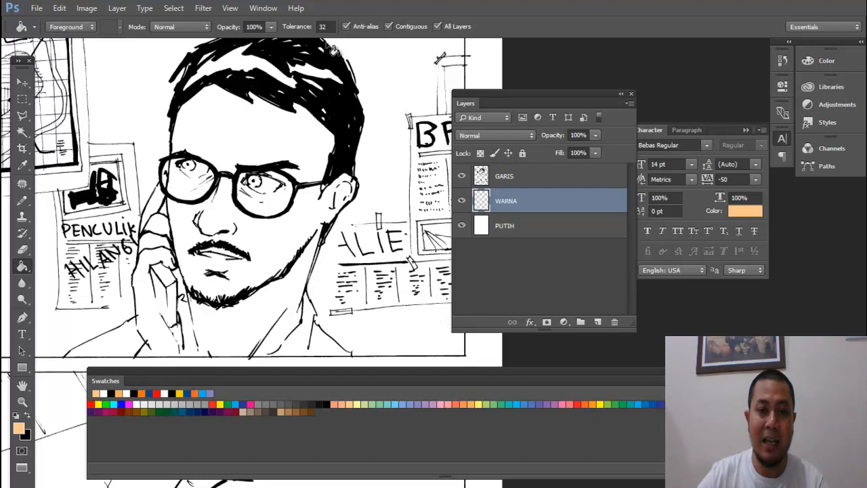
- Fill the man's forehead and the areas inside both glasses lenses with light orange on the WARNA layer
left_click(313, 254, "ctrl")
left_click_drag(291, 249, 321, 292)
left_click(219, 141, "ctrl")
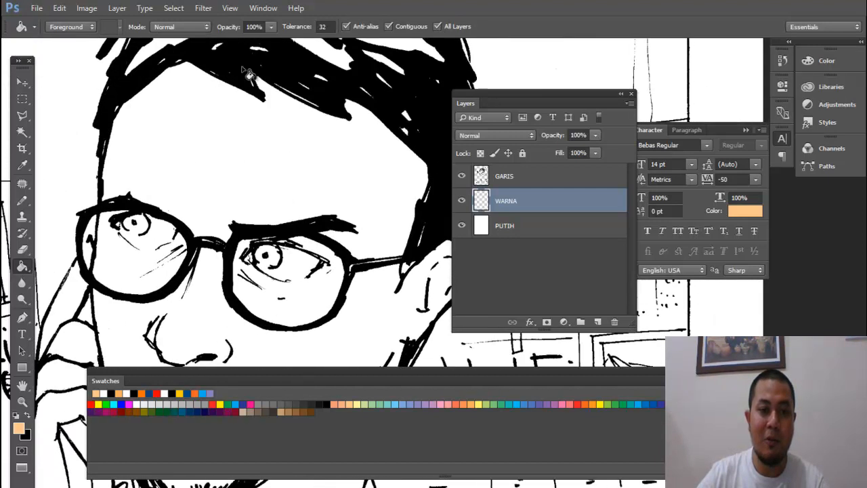
left_click(191, 155)
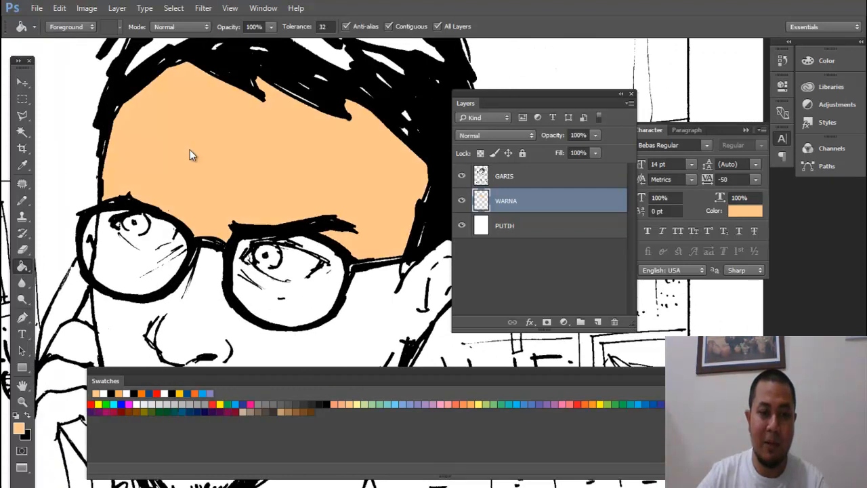
left_click_drag(239, 275, 253, 200)
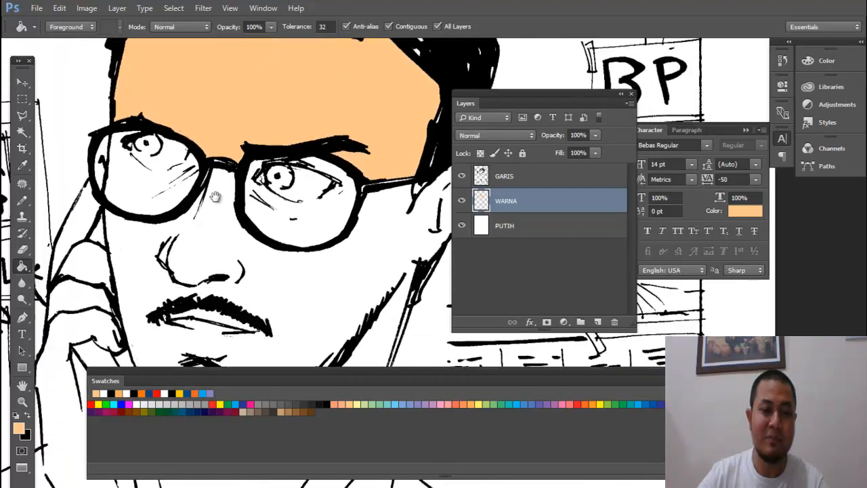
left_click(143, 192)
left_click(319, 218)
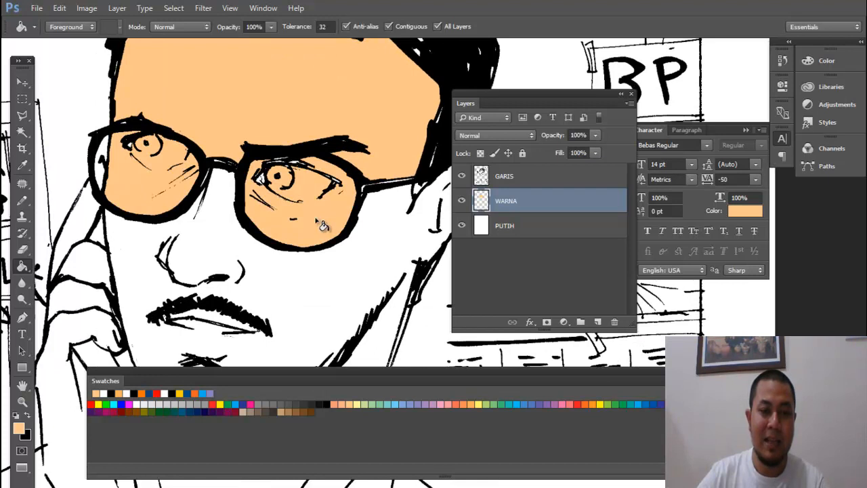
- Try filling the small white inner corner of the man's eye behind the glasses with light orange
scroll(309, 219, "up", 2)
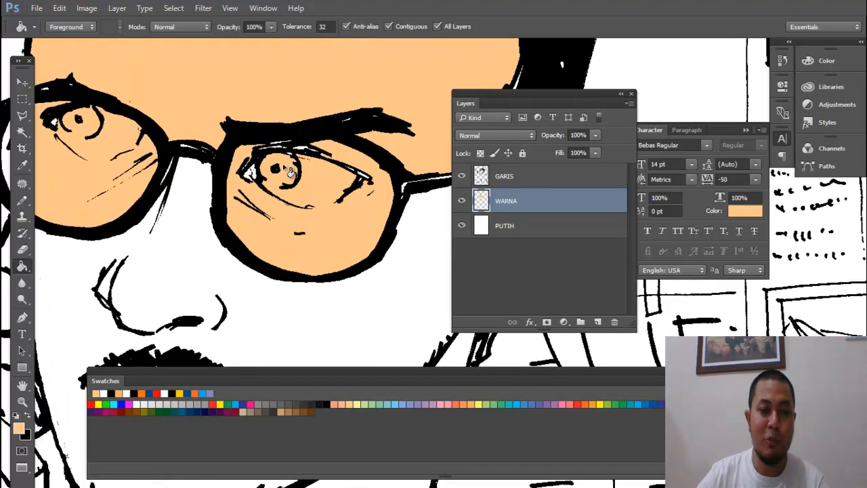
scroll(255, 164, "up", 2)
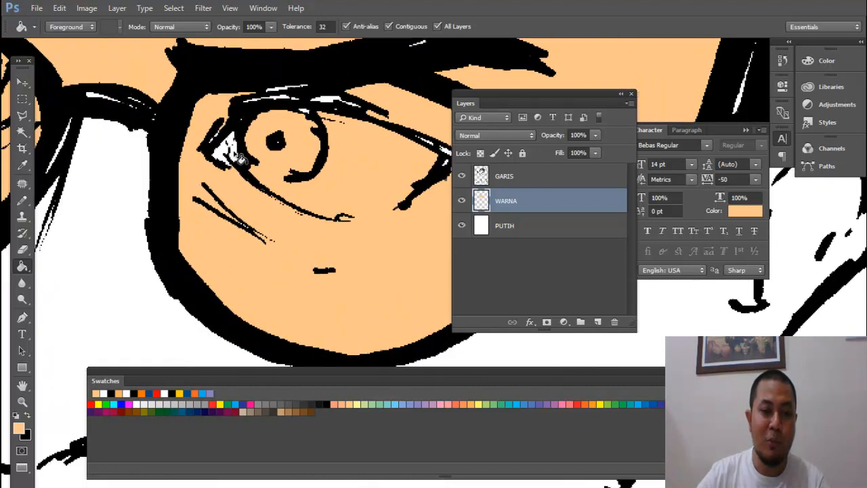
left_click(236, 158)
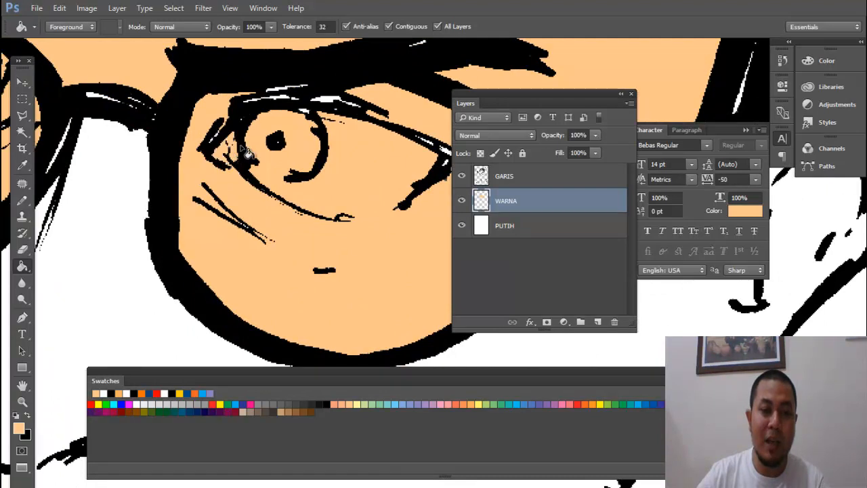
key("ctrl+z")
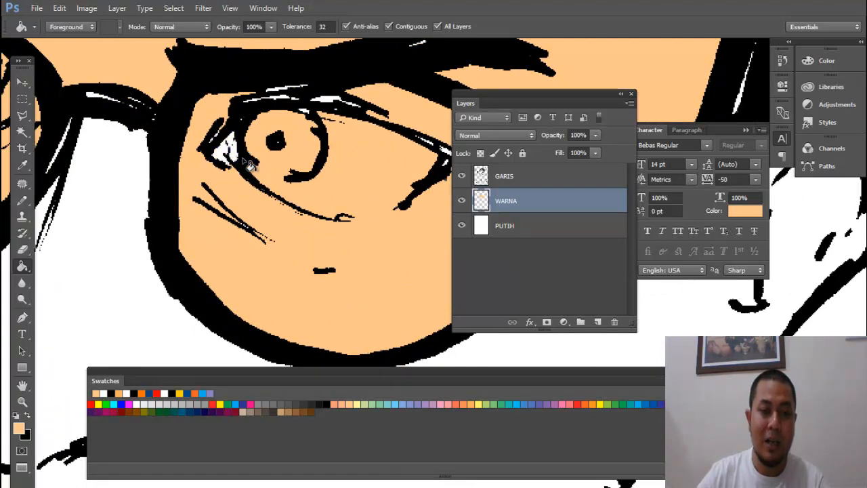
- Inspect the fill around the eye by hiding and showing the WARNA and GARIS layers in turn
left_click_drag(299, 172, 275, 211)
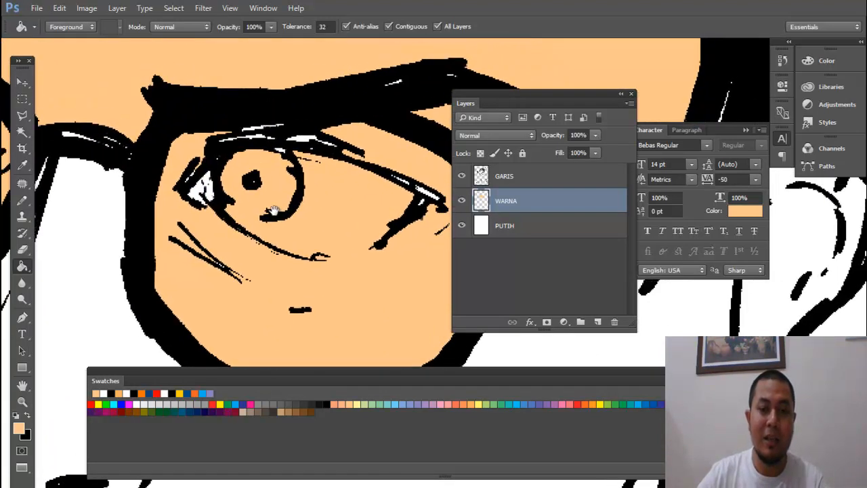
left_click(462, 200)
left_click(461, 199)
left_click(461, 176)
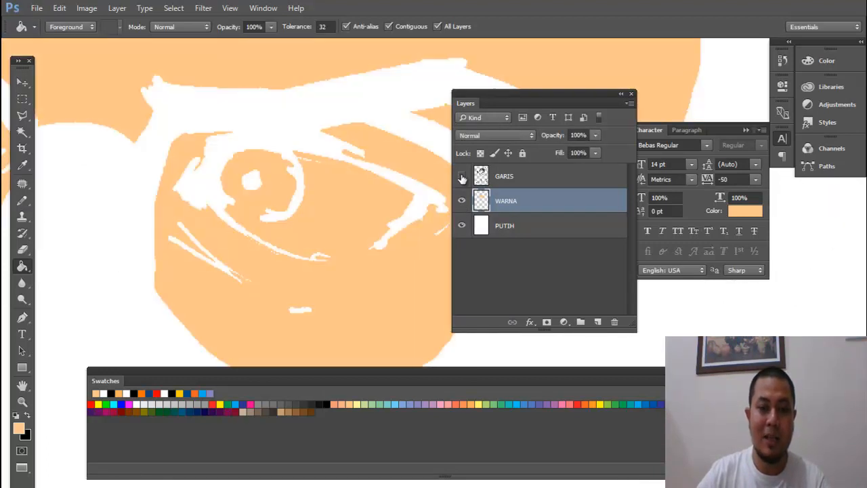
left_click(462, 177)
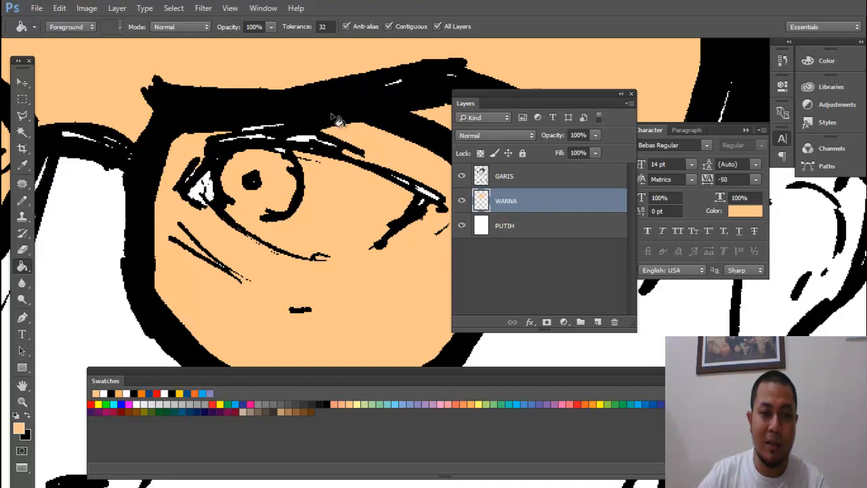
- Inspect the light orange fill beneath the black lines with the GARIS layer hidden, then undo it and show GARIS again
left_click(461, 178)
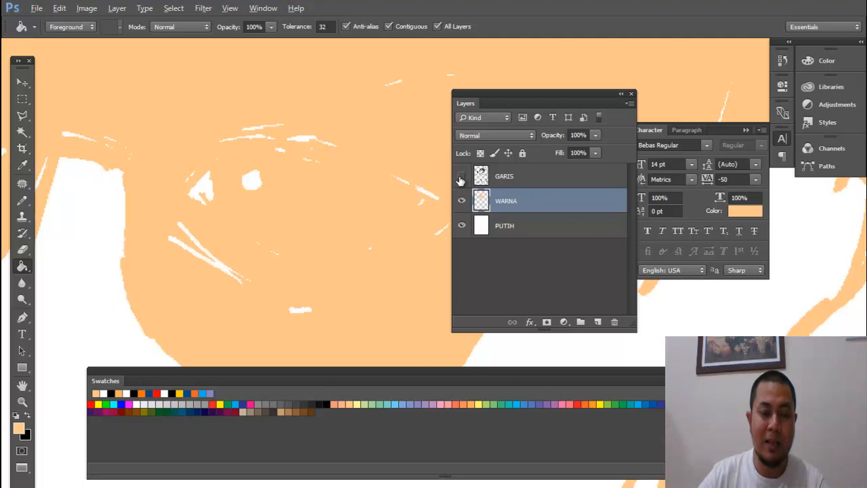
key("ctrl+z")
left_click(462, 178)
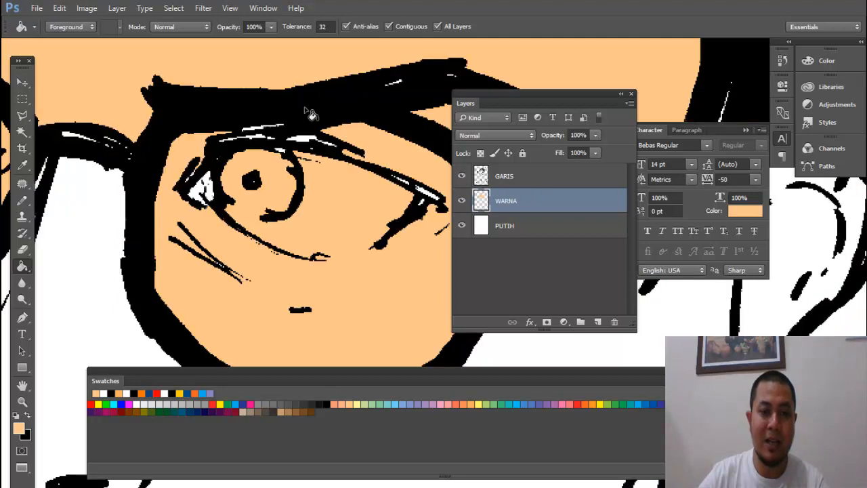
- Paint a short light orange Pencil stroke just beneath the bridge of the glasses on the WARNA layer
left_click_drag(309, 115, 305, 148)
key("b")
scroll(329, 218, "down", 3)
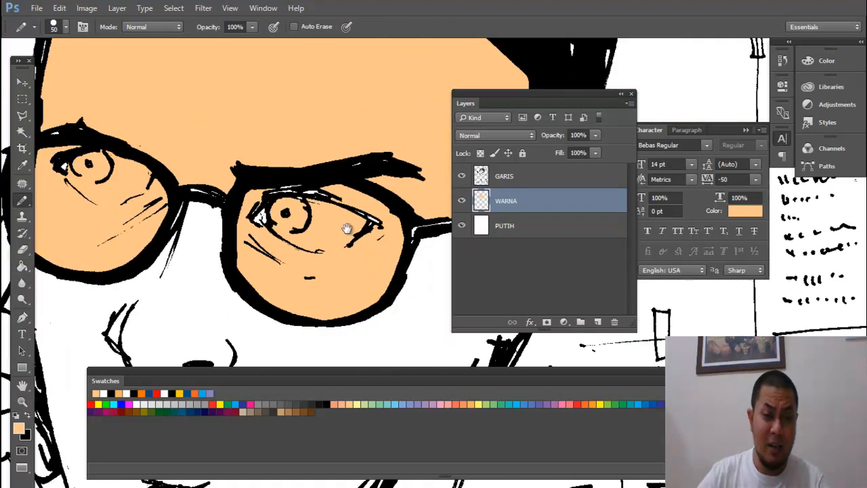
mouse_move(345, 200)
left_mouse_down()
mouse_move(324, 183)
mouse_move(250, 178)
mouse_move(236, 207)
left_mouse_up()
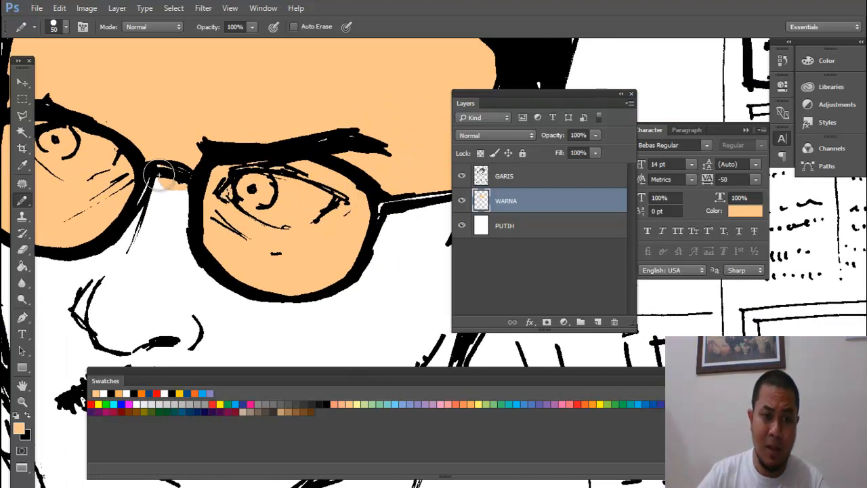
left_click_drag(195, 258, 210, 196)
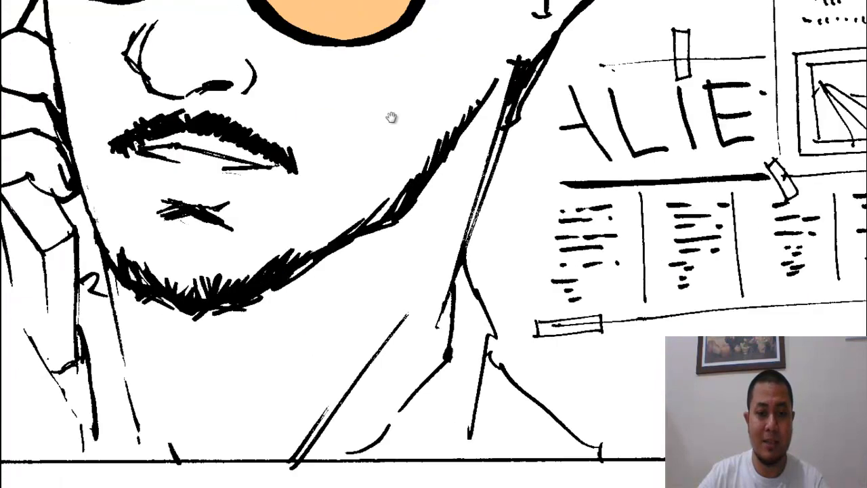
- Try filling the man's lower face with light orange using the Paint Bucket
scroll(315, 226, "down", 3)
left_click_drag(334, 198, 326, 278)
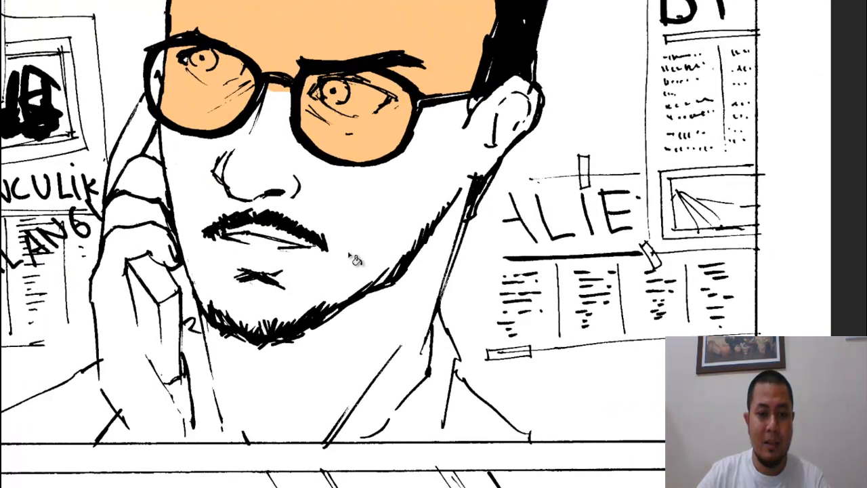
left_click(446, 160)
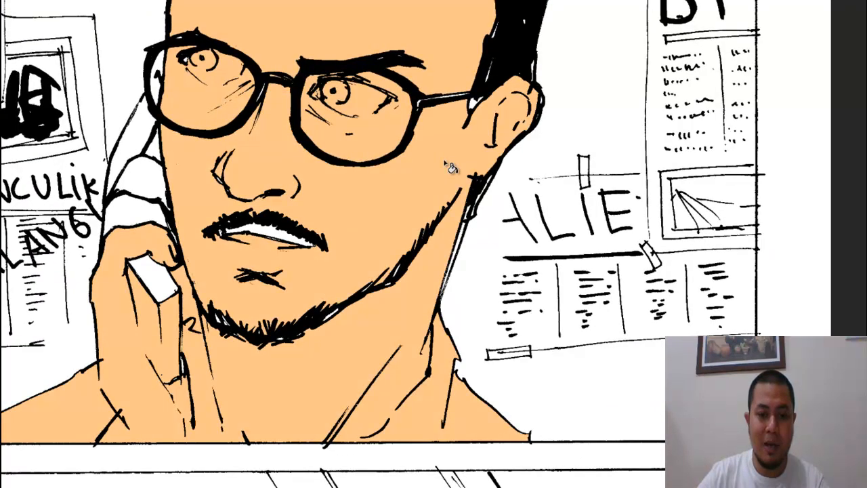
left_click_drag(283, 393, 341, 389)
left_click_drag(343, 253, 332, 293)
key("ctrl+z")
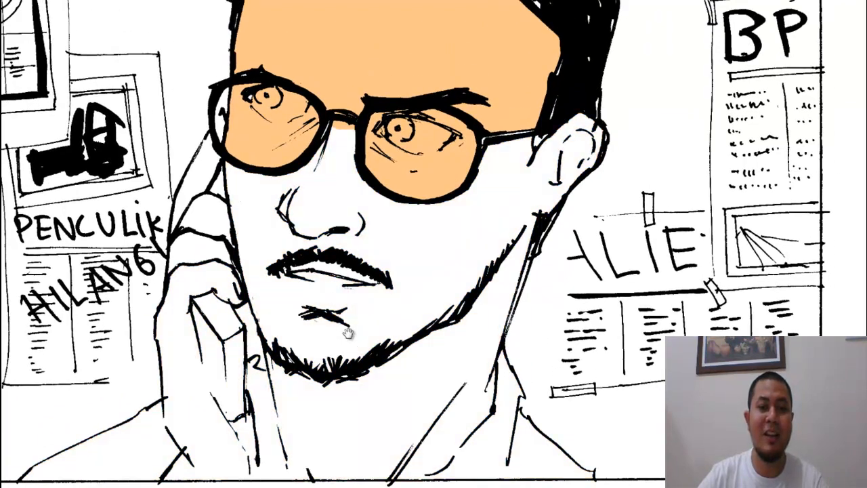
- Try filling the man's neck with light orange using the Paint Bucket
left_click_drag(350, 346, 308, 265)
left_click(292, 274, "ctrl")
left_click(244, 239)
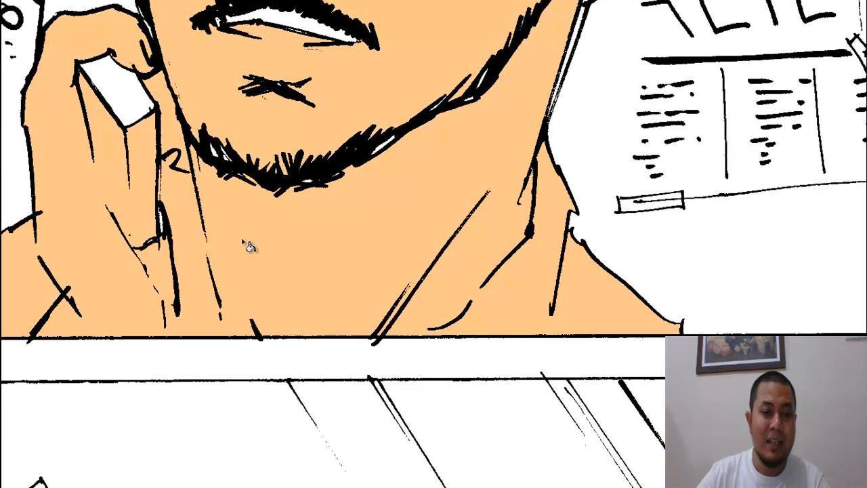
key("ctrl+z")
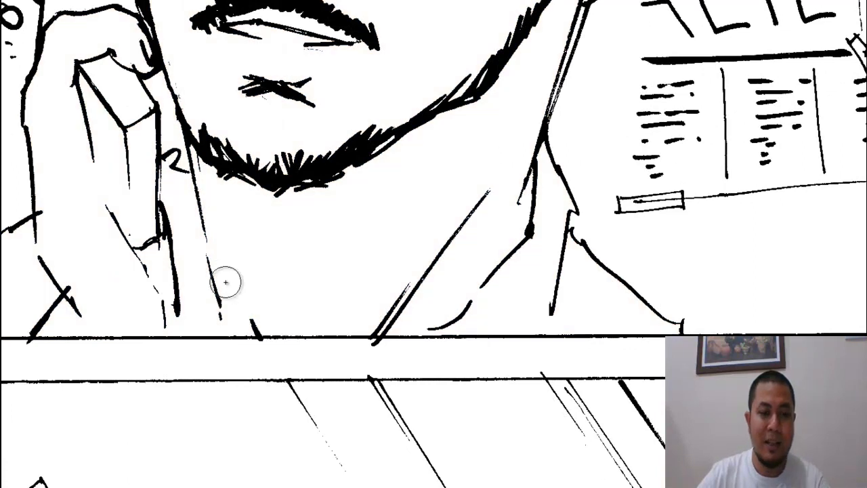
- Reduce the pencil size to 35 and paint a light orange border along the neck edge beside the hand, down to the panel frame
key("Tab")
key("bracketleft")
key("bracketleft")
key("bracketleft")
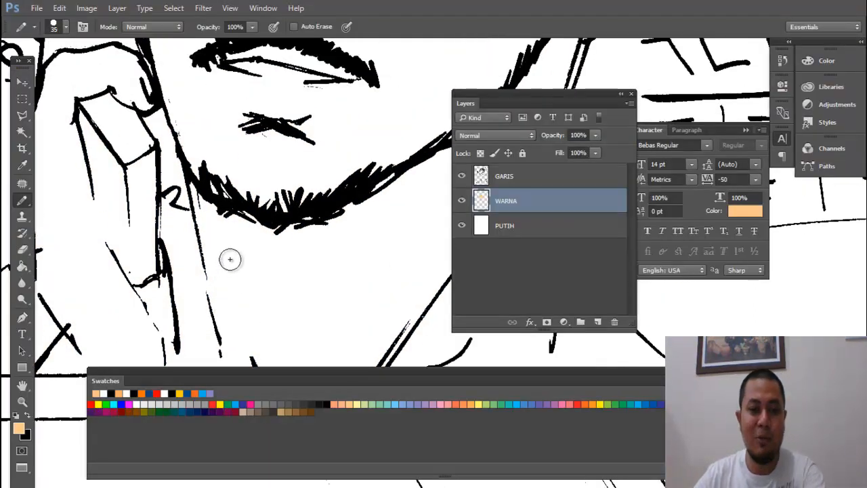
mouse_move(242, 248)
left_mouse_down()
mouse_move(223, 208)
mouse_move(212, 223)
mouse_move(232, 285)
left_mouse_up()
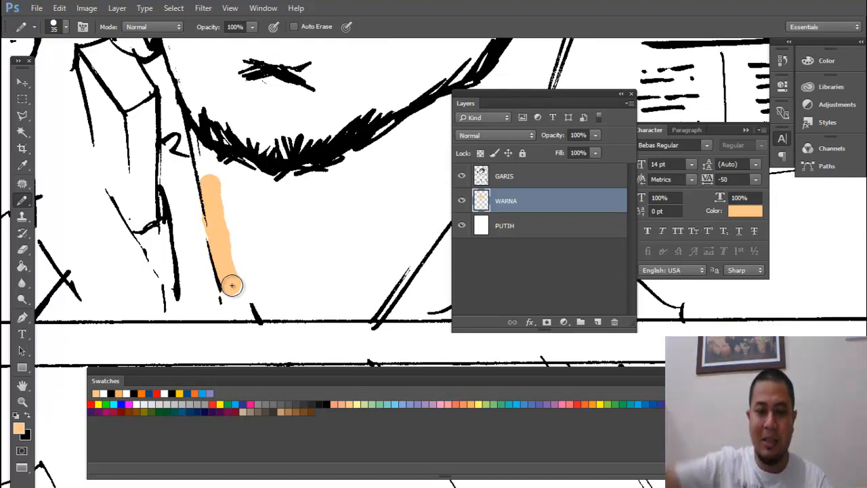
mouse_move(243, 292)
left_mouse_down()
mouse_move(205, 295)
mouse_move(198, 308)
mouse_move(237, 316)
left_mouse_up()
left_click_drag(281, 220, 191, 311)
- Fill the man's lower face, ear and neck with light orange using the Paint Bucket
key("f")
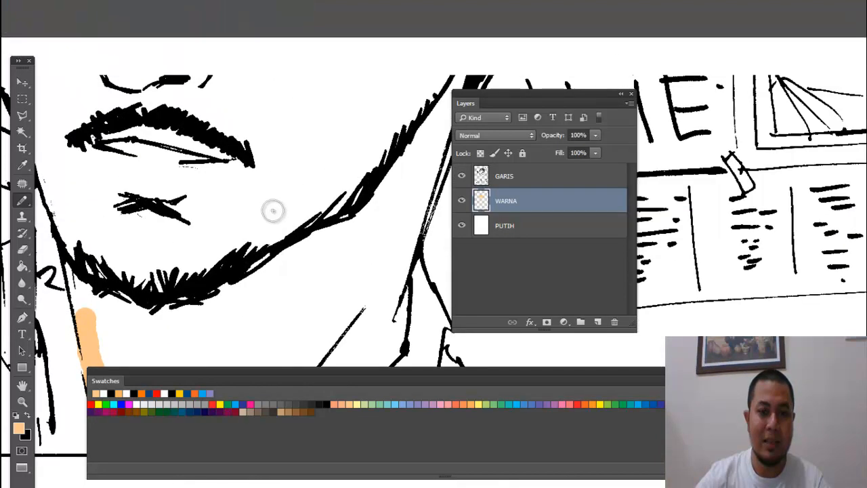
left_click(342, 240, "alt")
left_click(268, 205, "alt")
key("g")
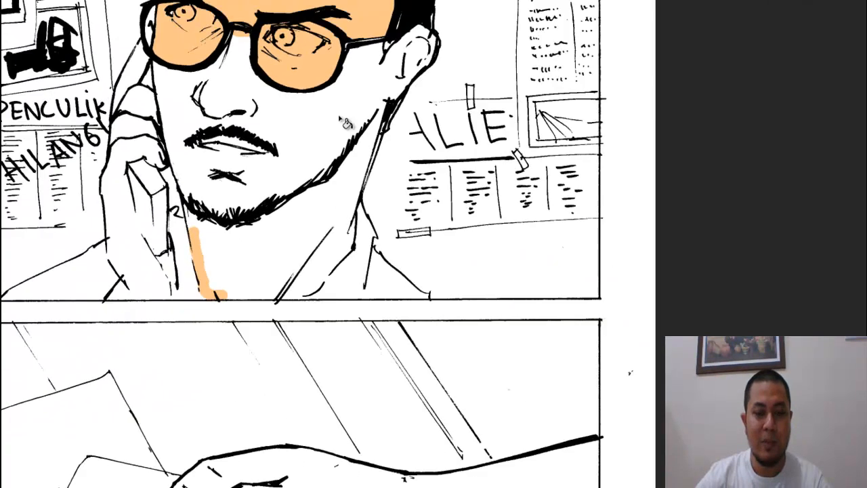
left_click(348, 131)
left_click_drag(343, 120, 333, 185)
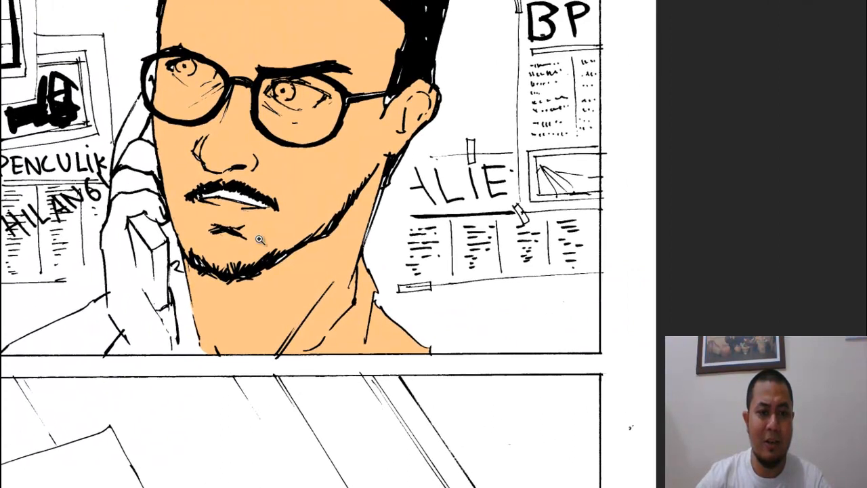
left_click(262, 239, "ctrl")
key("b")
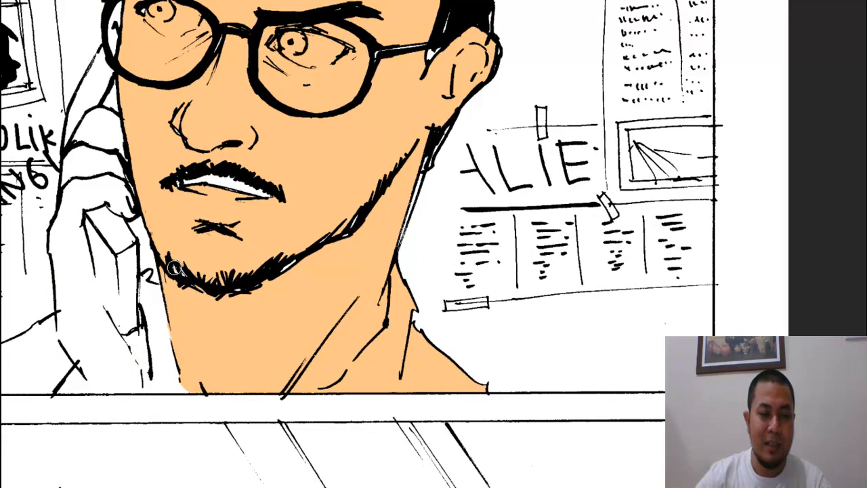
key("Tab")
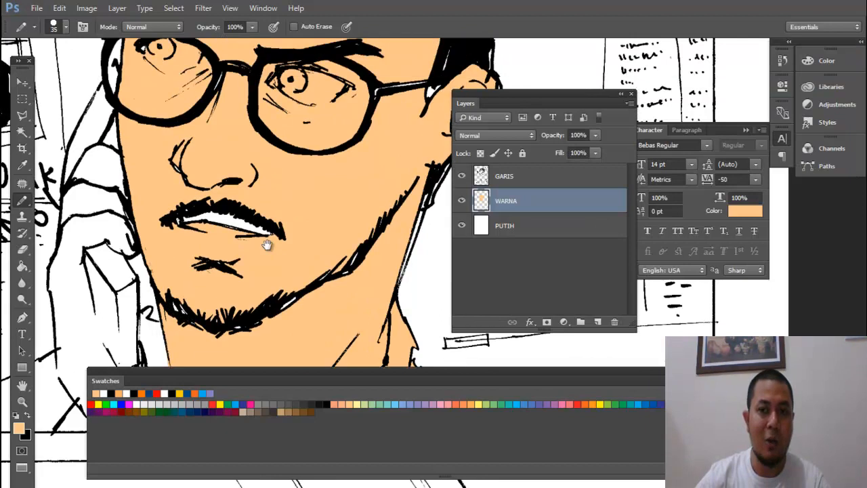
left_click_drag(267, 245, 251, 228)
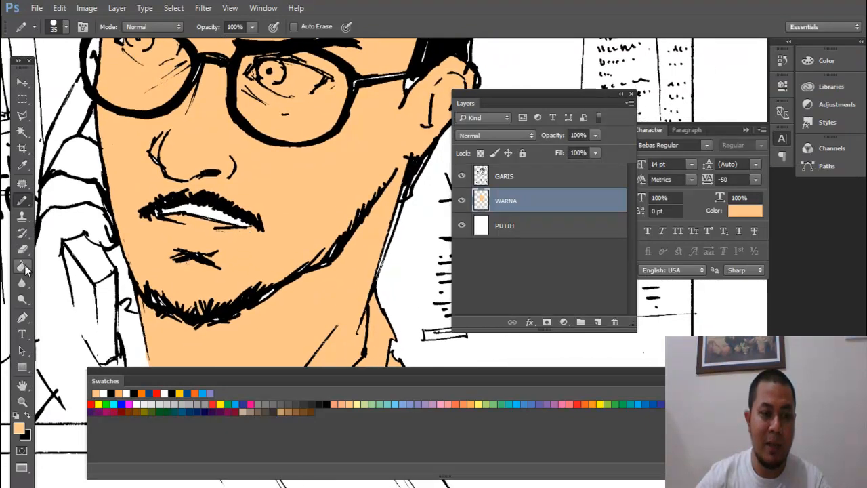
- Paint the unfilled white area of the man's lips light orange with the Pencil tool
left_click(23, 266)
left_click(19, 204)
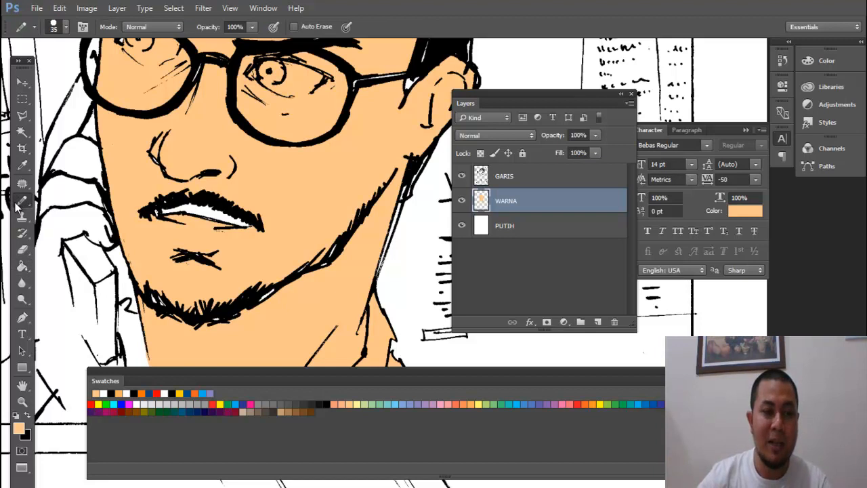
key("g")
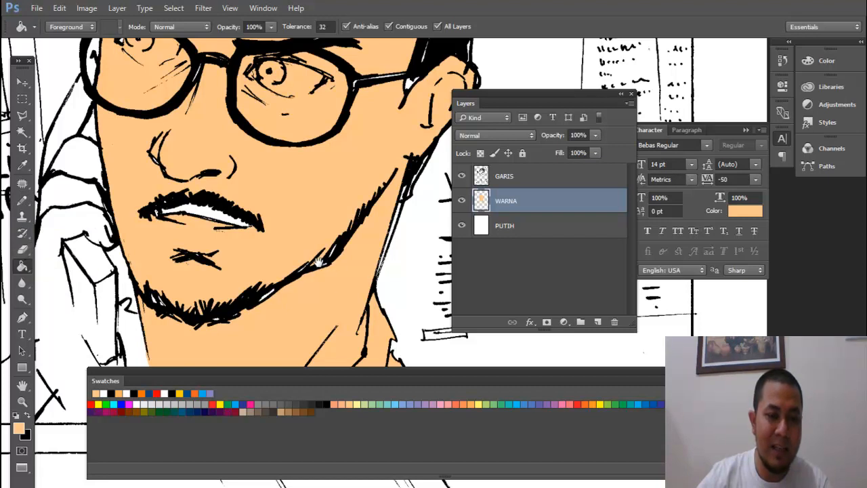
scroll(265, 244, "down", 2)
key("b")
left_click_drag(252, 211, 166, 198)
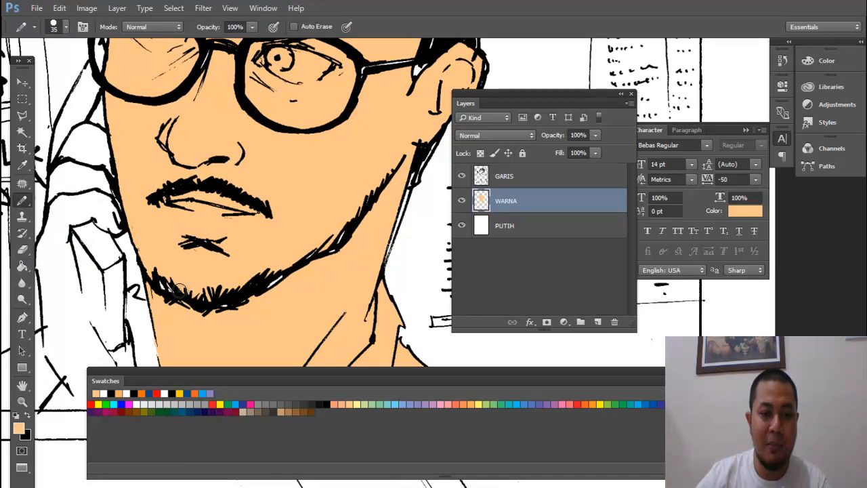
- Paint the white gap along the neck contour below the ear light orange with the Pencil tool
left_click_drag(362, 236, 302, 229)
key("f")
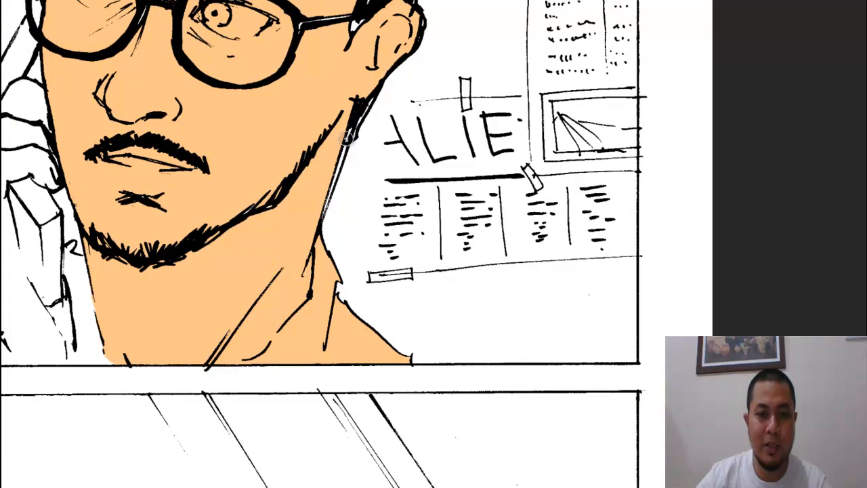
mouse_move(344, 135)
left_mouse_down()
mouse_move(331, 215)
mouse_move(316, 223)
left_mouse_up()
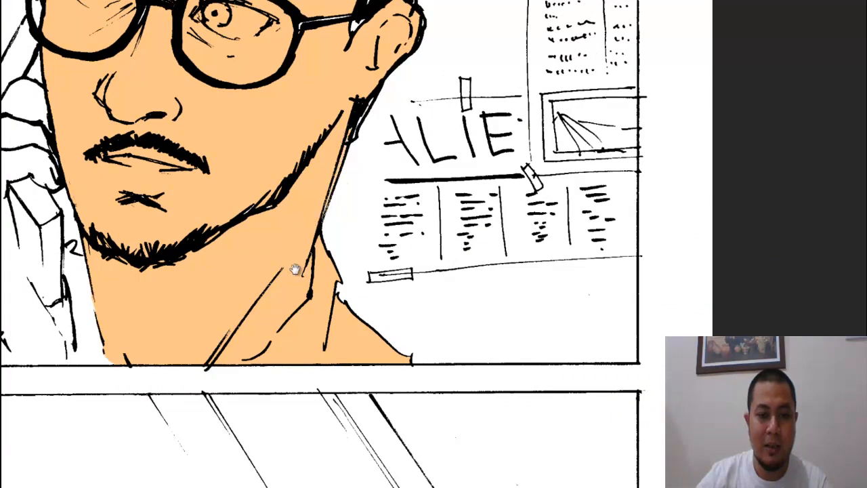
- Switch to the Eraser in Pencil mode and enlarge its size to 80 px
left_click_drag(310, 294, 339, 210)
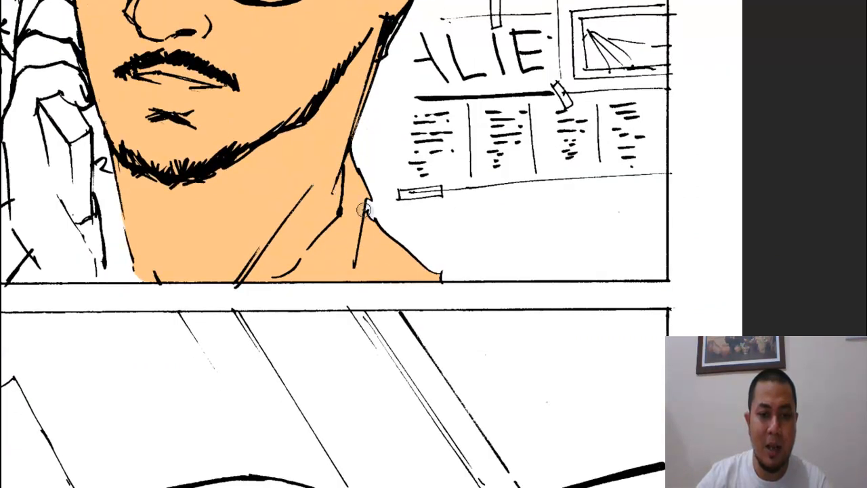
key("f")
scroll(358, 221, "up", 2)
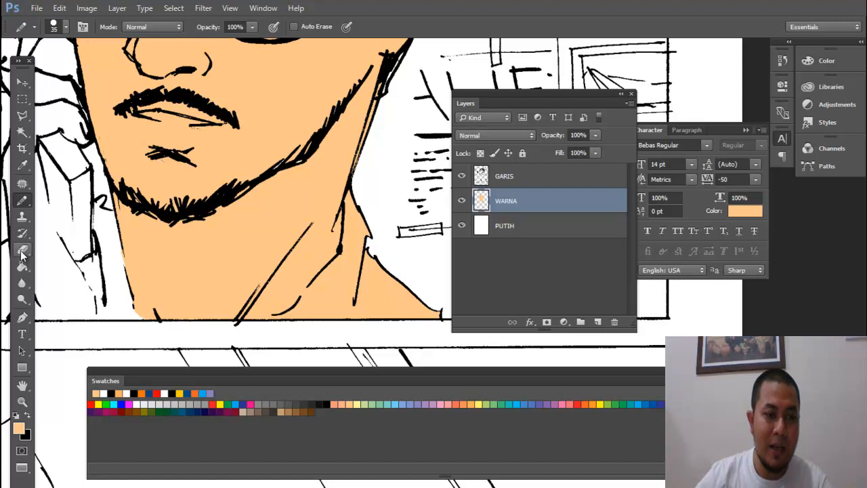
left_click(22, 252)
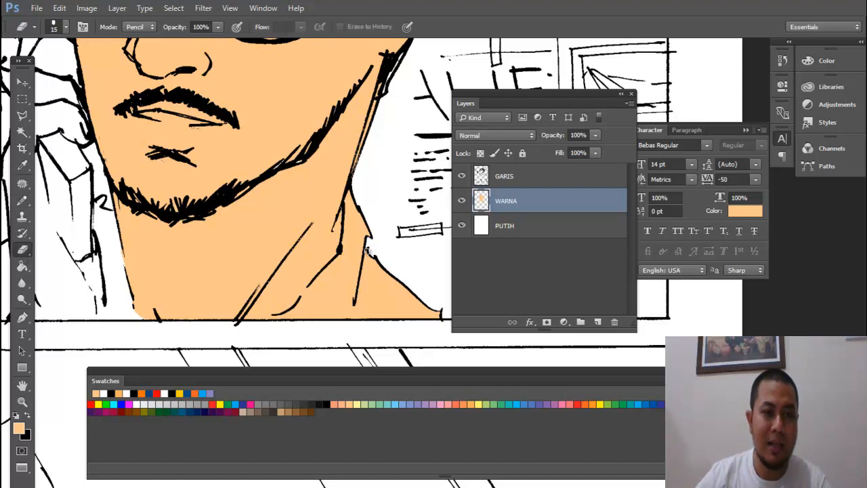
left_click(153, 30)
left_click(136, 43)
left_click_drag(381, 244, 296, 238)
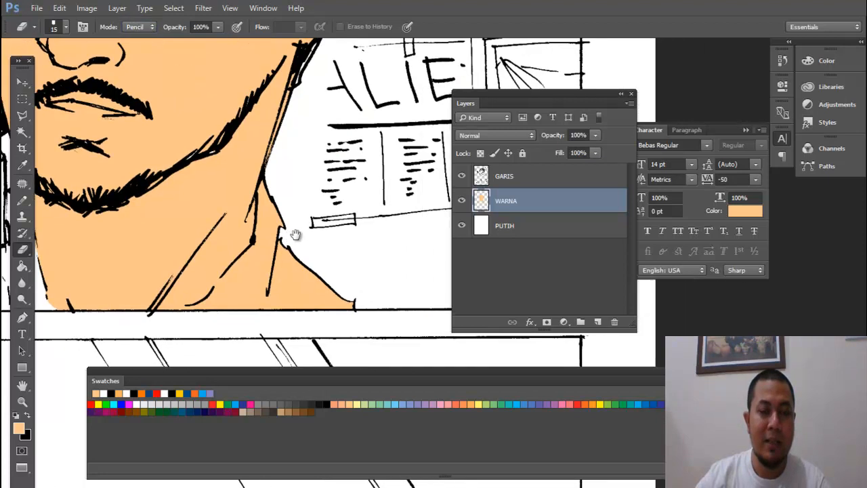
key("bracketright")
key("bracketright")
key("bracketright")
key("bracketright")
key("bracketright")
key("bracketright")
key("bracketright")
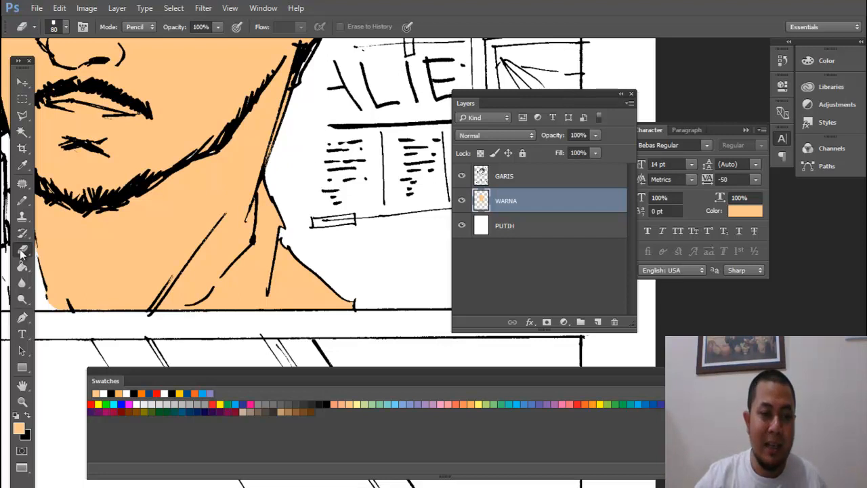
- Change the eraser tip to a round brush with 100% hardness, keeping the size at 80 px
right_click(319, 173)
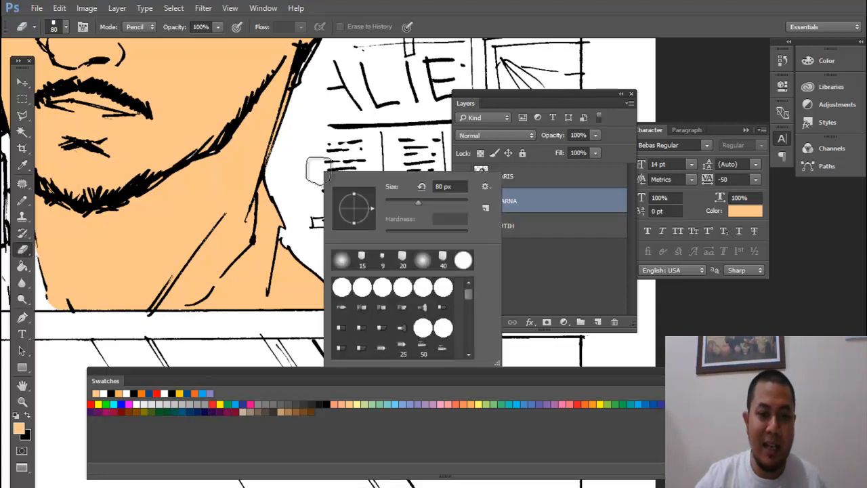
left_click(383, 288)
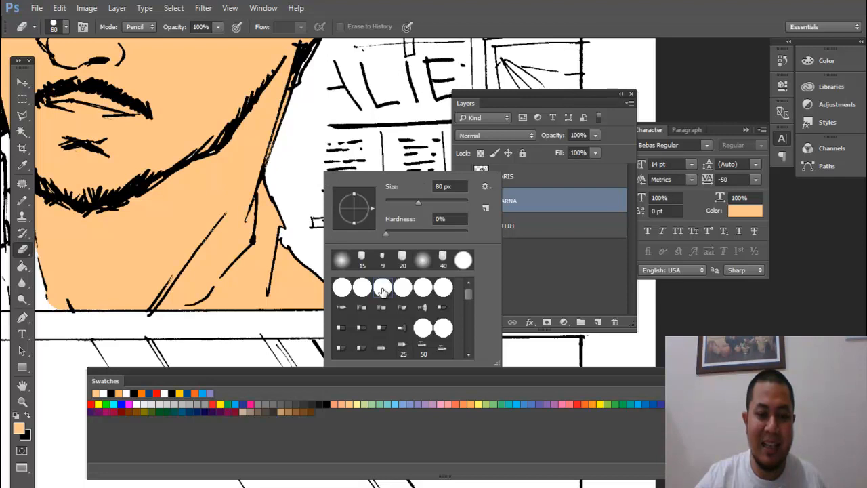
key("Return")
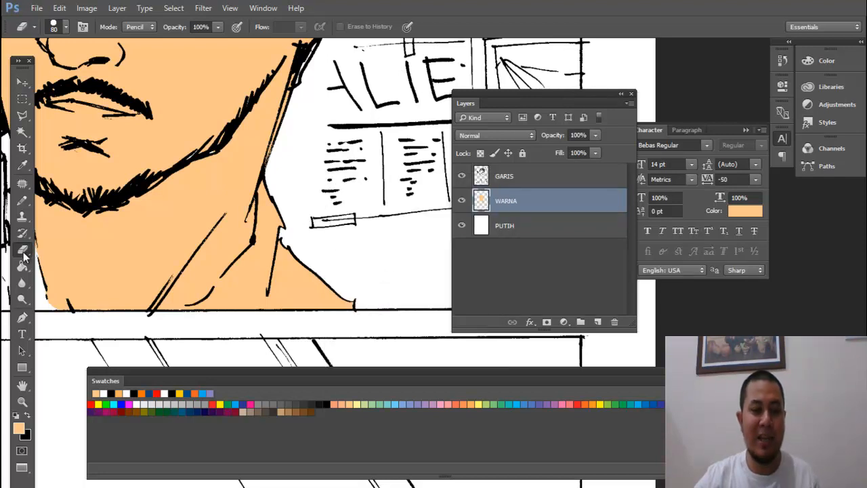
right_click(293, 198)
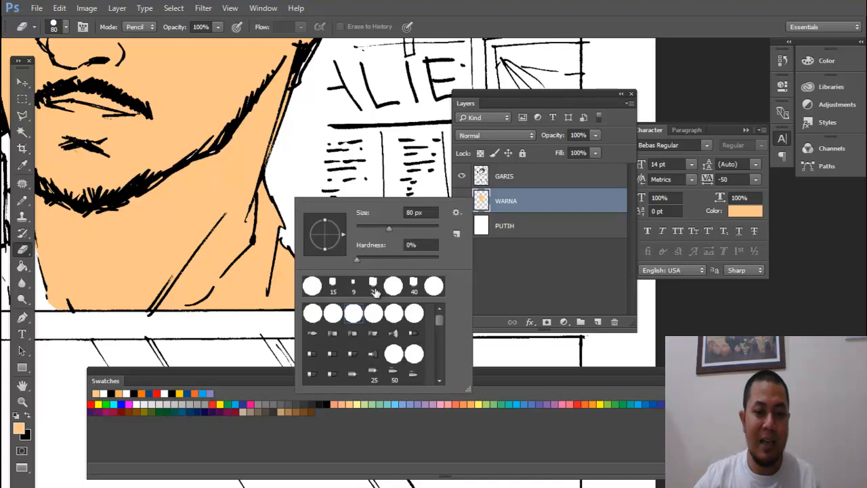
left_click(415, 315)
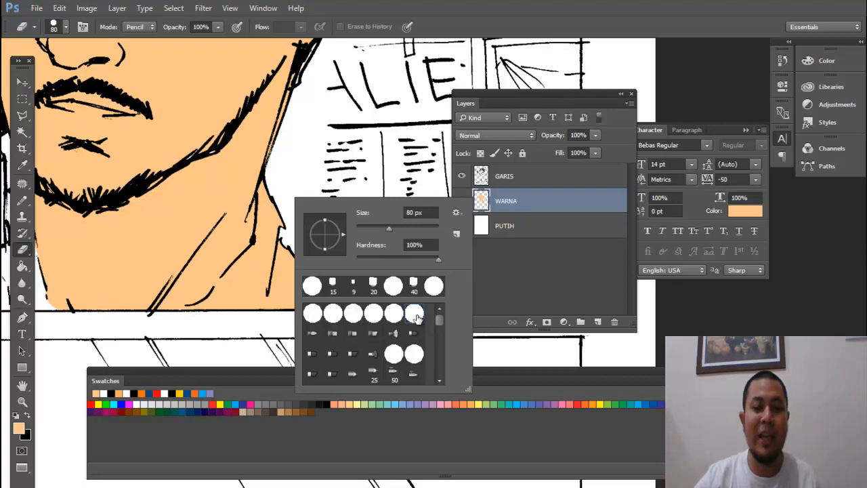
key("Return")
- Erase the light orange from the shirt collar and touch up the neck's lower edge with the Pencil tool
mouse_move(274, 210)
left_mouse_down()
mouse_move(270, 248)
mouse_move(187, 325)
mouse_move(281, 259)
mouse_move(242, 304)
mouse_move(291, 294)
mouse_move(360, 305)
mouse_move(313, 292)
mouse_move(302, 266)
mouse_move(322, 302)
left_mouse_up()
left_click_drag(276, 271, 350, 262)
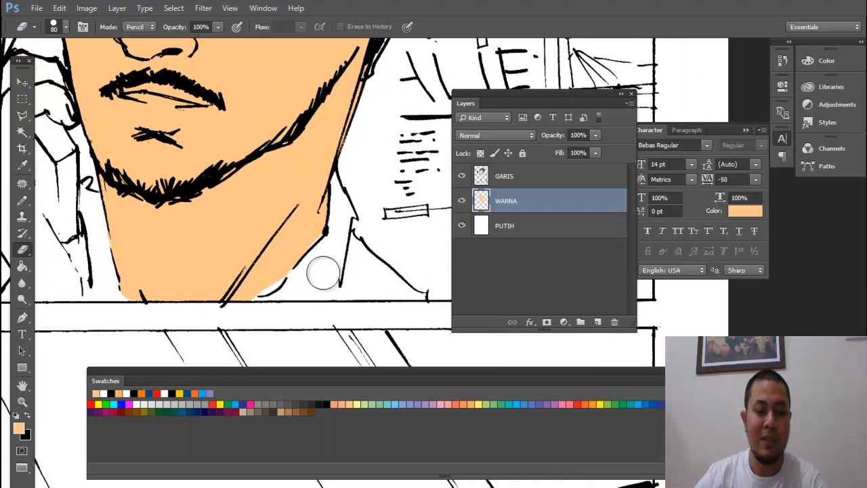
key("b")
mouse_move(284, 269)
left_mouse_down()
mouse_move(258, 291)
mouse_move(261, 283)
left_mouse_up()
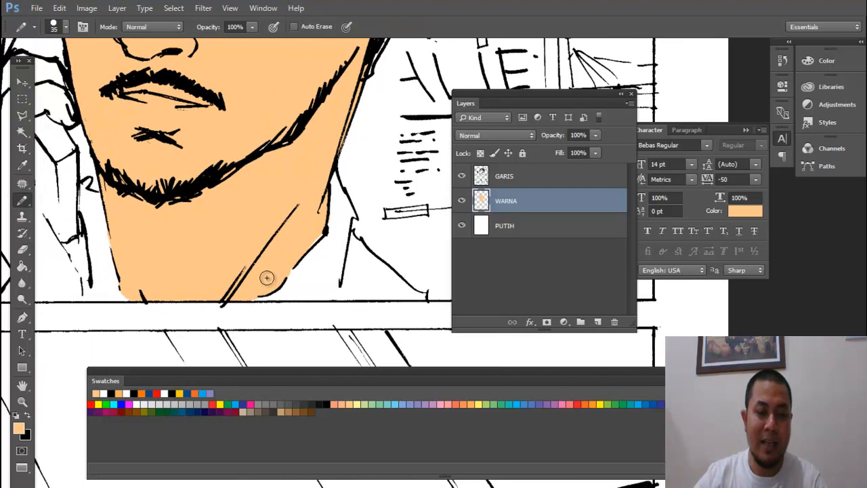
- Try painting light orange on the wrist below the phone with the Pencil tool
left_click_drag(291, 126, 316, 178)
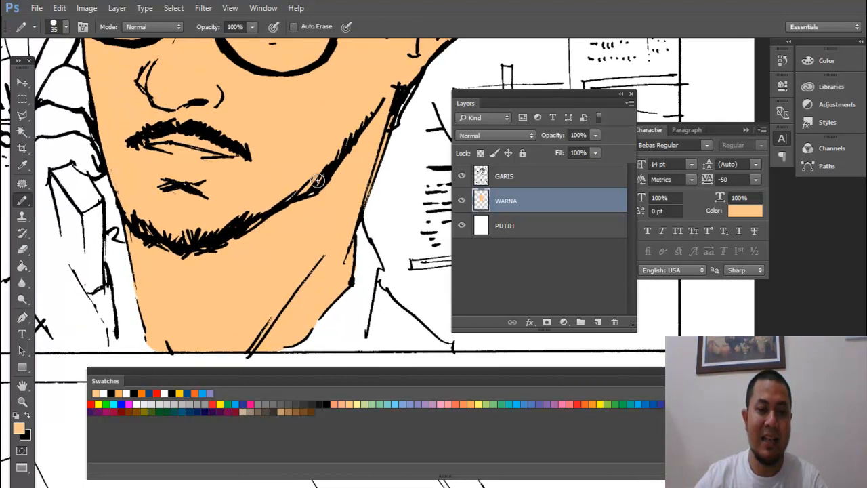
key("f")
scroll(346, 203, "down", 2)
left_click_drag(393, 111, 486, 253)
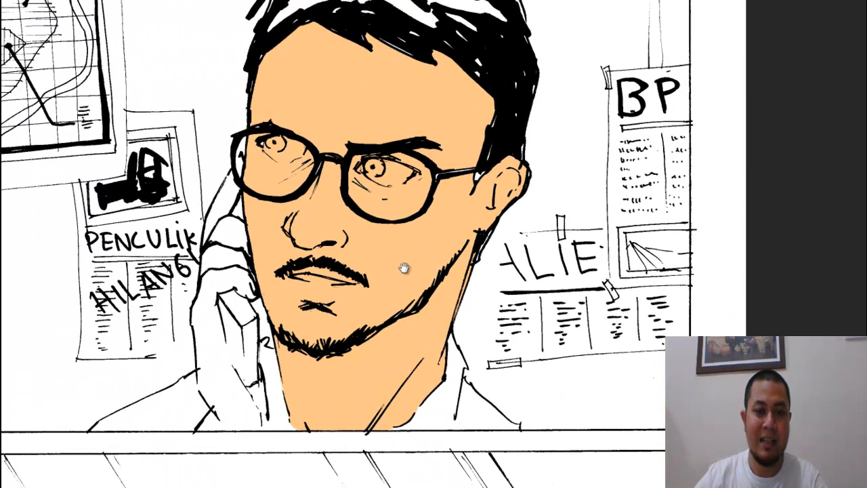
left_click_drag(385, 301, 424, 274)
scroll(333, 348, "up", 1)
mouse_move(276, 393)
left_mouse_down()
mouse_move(300, 350)
mouse_move(324, 377)
mouse_move(324, 363)
left_mouse_up()
scroll(301, 350, "up", 1)
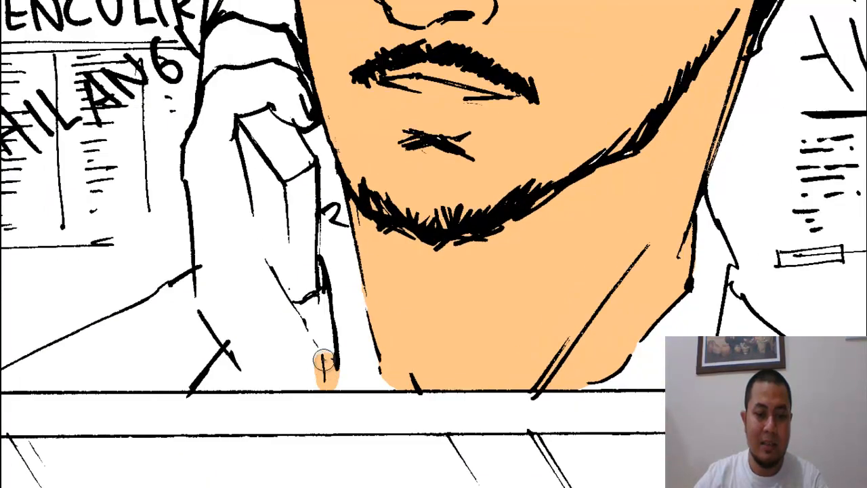
key("ctrl+z")
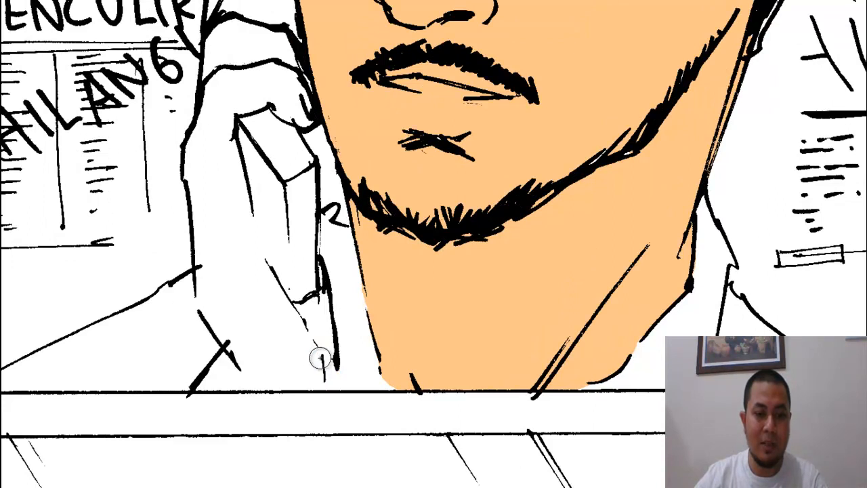
left_click(249, 329)
key("ctrl+z")
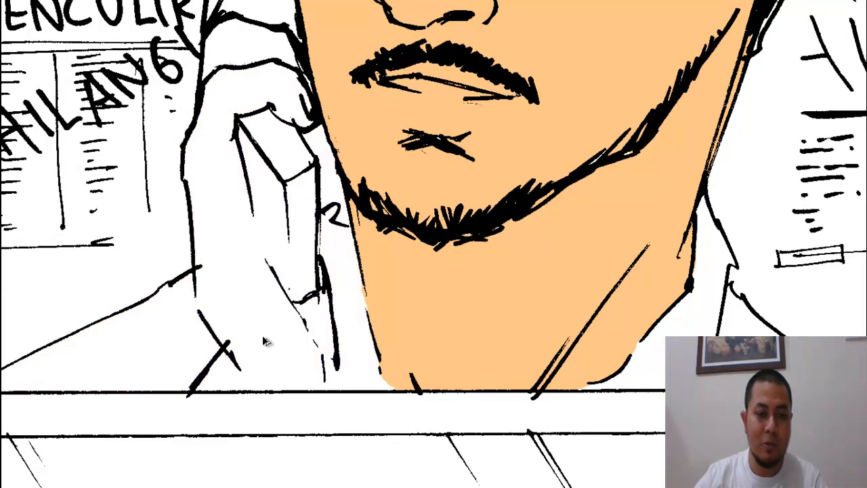
- Paint light orange borders across the open outline gaps of the wrist and hand holding the phone
left_click_drag(316, 355, 331, 379)
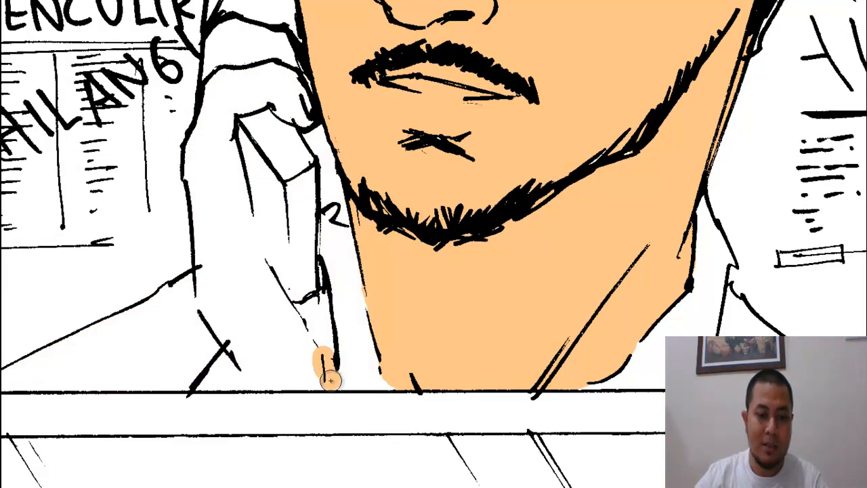
left_click_drag(220, 321, 201, 290)
left_click_drag(222, 145, 212, 271)
left_click_drag(235, 177, 238, 254)
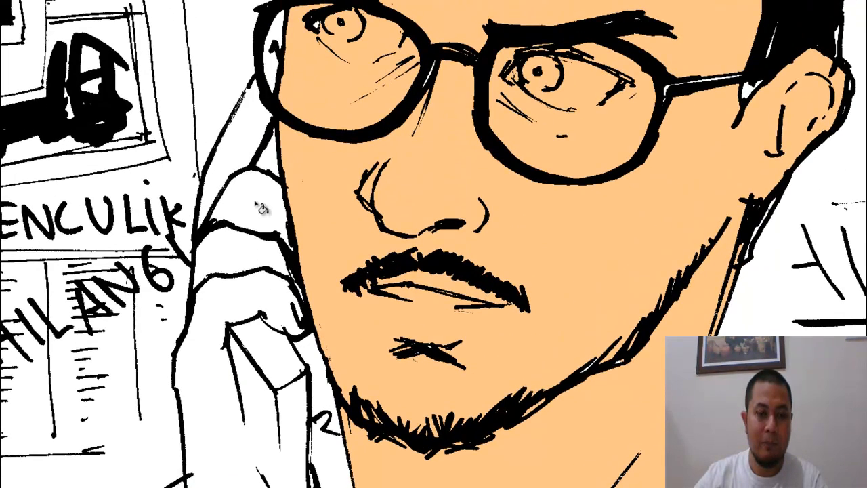
- Fill the man's fingers and hand with light orange using the Paint Bucket
left_click(255, 205)
left_click(242, 249)
left_click(241, 285)
- Erase the light orange from the sides of the phone in the man's hand
left_click_drag(269, 372, 292, 199)
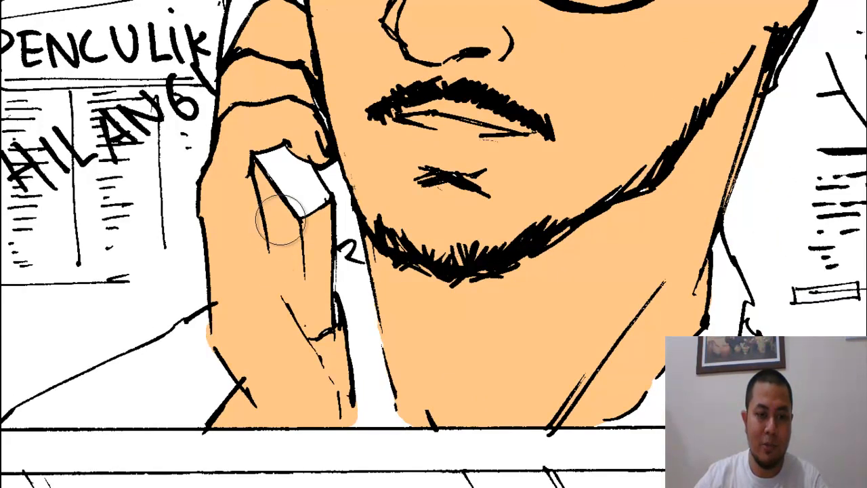
mouse_move(279, 227)
left_mouse_down()
mouse_move(295, 292)
mouse_move(317, 327)
mouse_move(318, 213)
mouse_move(301, 236)
mouse_move(276, 209)
mouse_move(267, 170)
mouse_move(303, 274)
left_mouse_up()
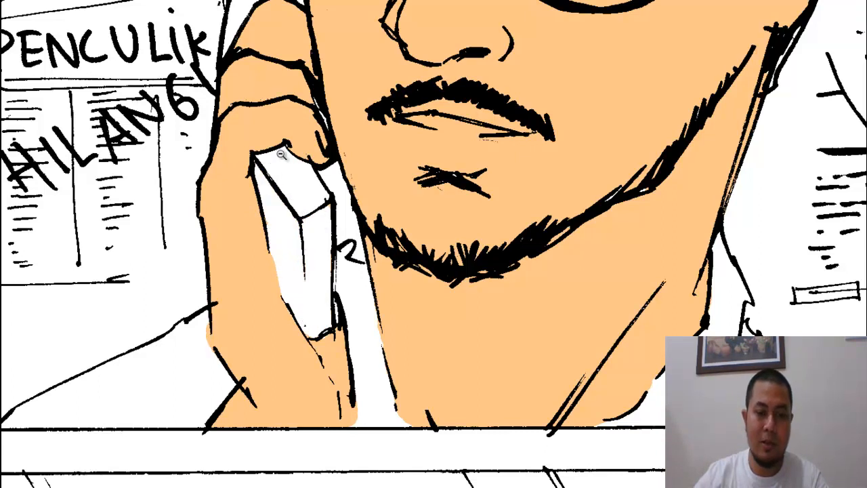
key("ctrl+minus")
left_click_drag(288, 177, 285, 237)
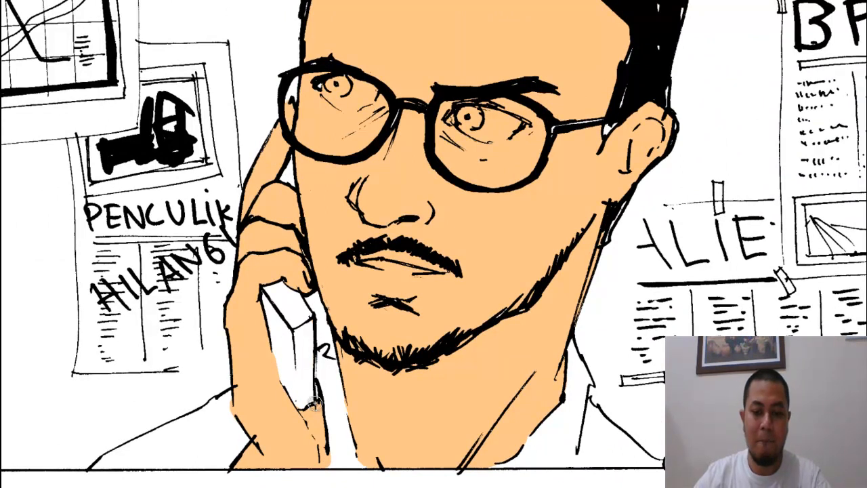
- Examine the coloured face, neck and hand up close and within the whole comic panel
left_click_drag(552, 223, 414, 292)
left_click(457, 201, "alt")
left_click(459, 272, "alt")
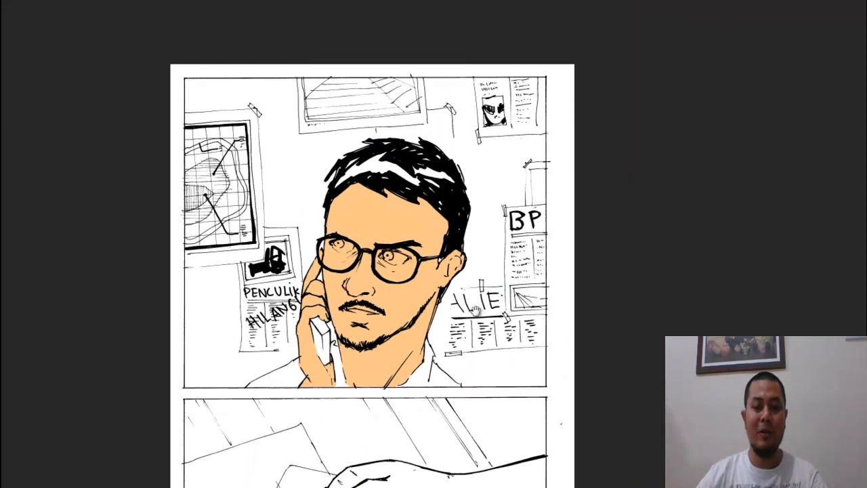
left_click_drag(476, 310, 476, 256)
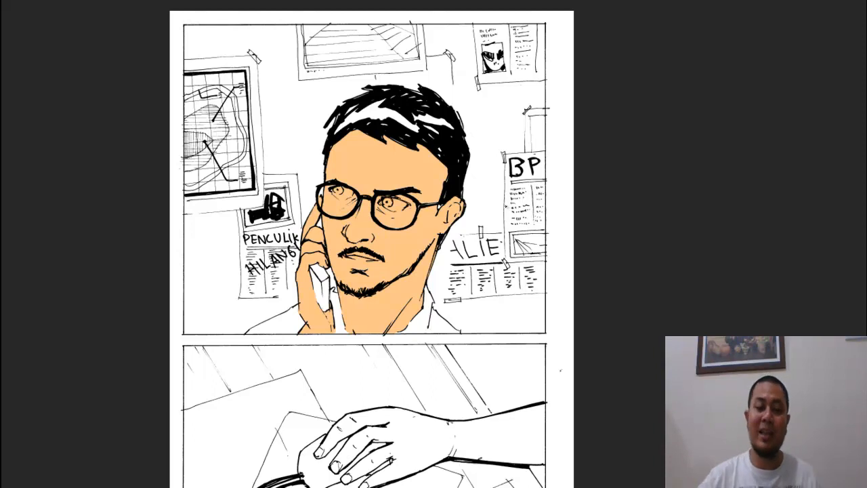
left_click_drag(432, 181, 467, 157)
scroll(427, 174, "up", 2)
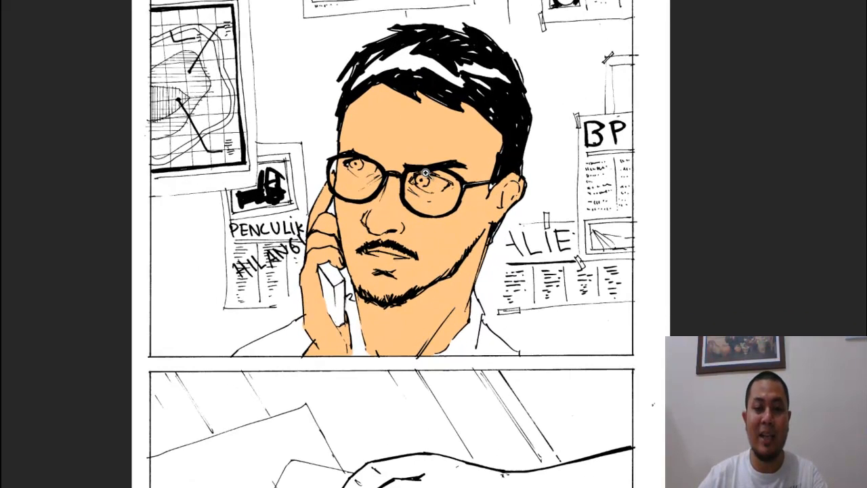
scroll(554, 212, "down", 2)
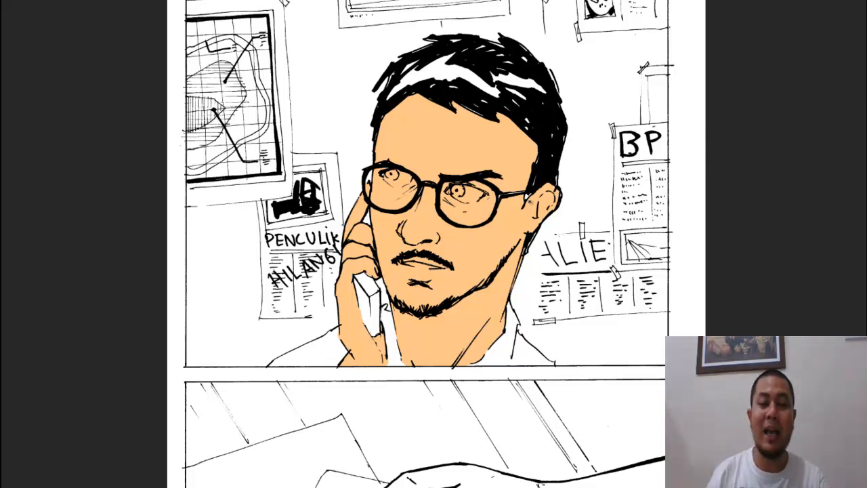
left_click(549, 202, "alt")
left_click(527, 202)
left_click(533, 230)
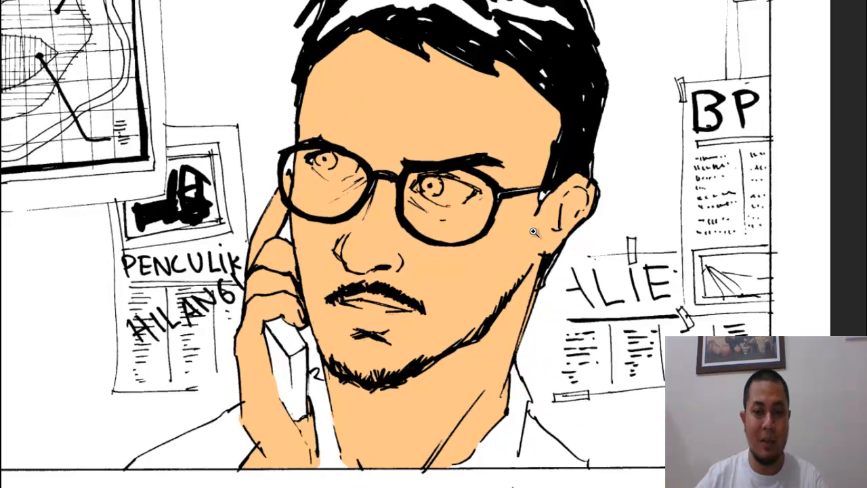
key("f")
key("f")
left_click_drag(308, 265, 184, 257)
mouse_move(321, 233)
left_mouse_down()
mouse_move(286, 210)
mouse_move(310, 233)
left_mouse_up()
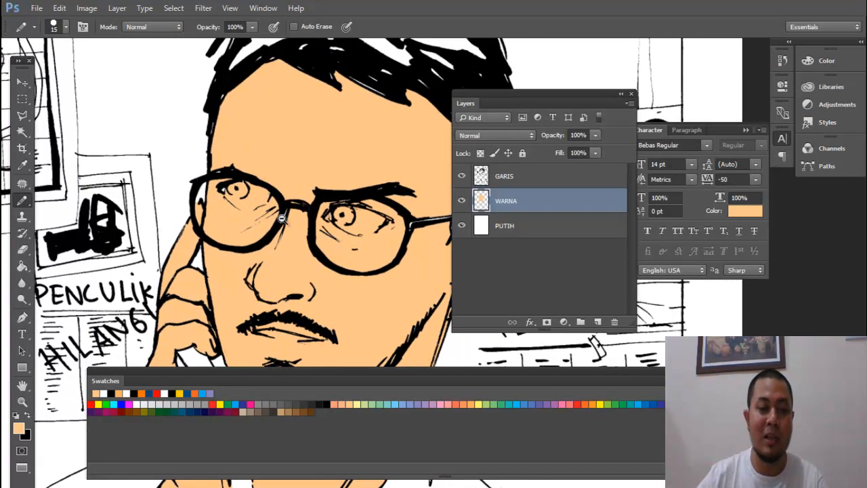
scroll(311, 233, "down", 4)
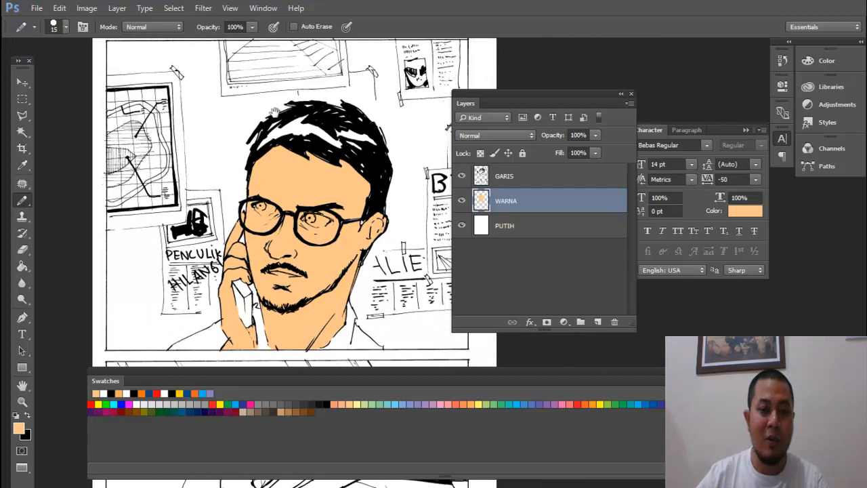
left_click_drag(346, 214, 351, 236)
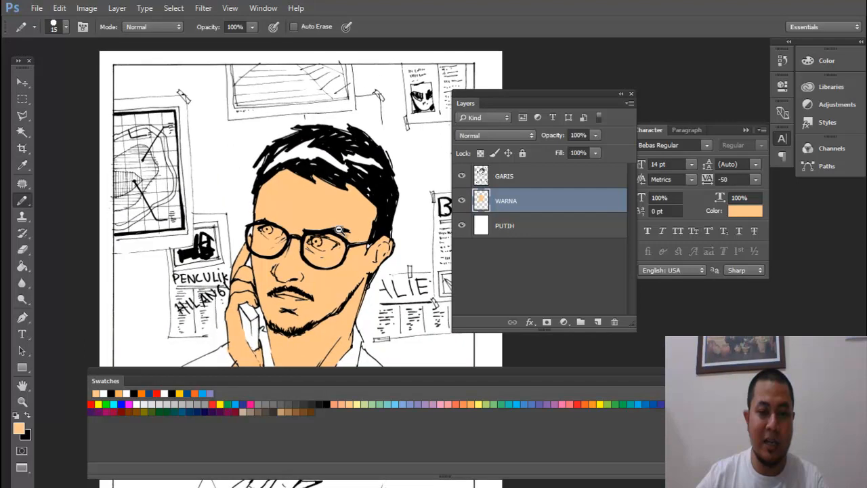
- Set the foreground colour to bright blue from the swatches for colouring the BP poster on the wall
scroll(343, 233, "down", 3)
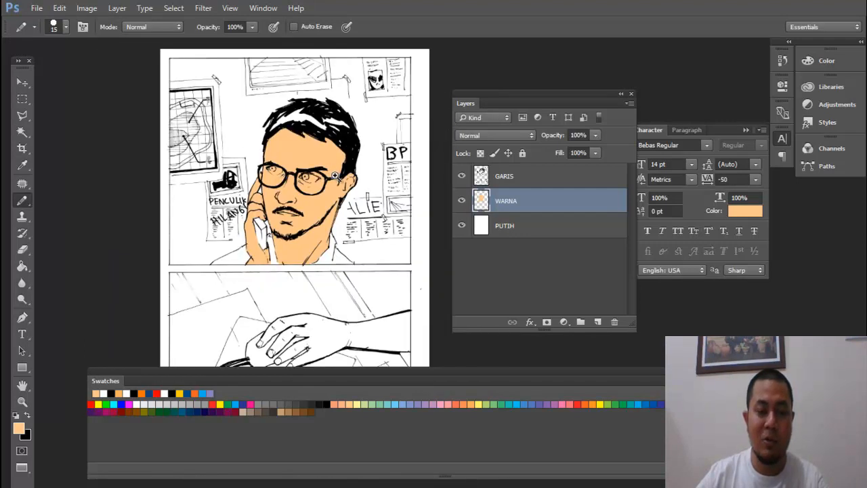
scroll(337, 177, "up", 4)
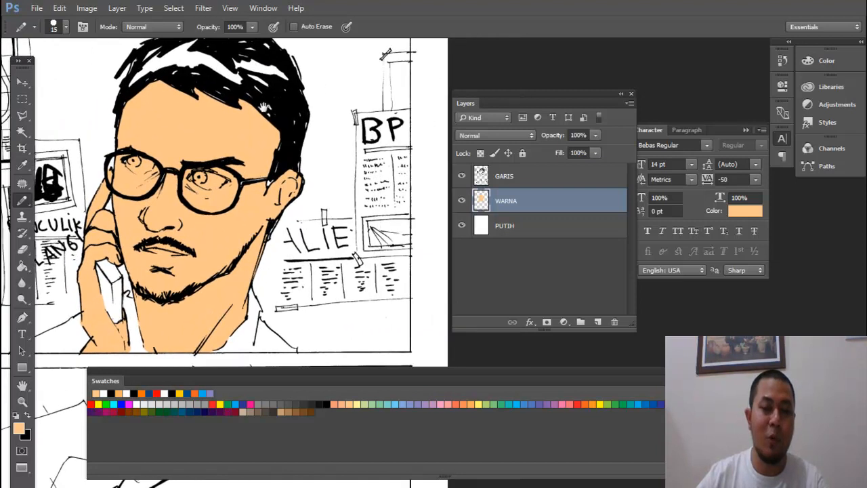
left_click_drag(217, 219, 155, 213)
left_click(319, 190, "ctrl")
left_click(319, 190, "ctrl")
left_click(516, 405)
left_click_drag(258, 120, 297, 183)
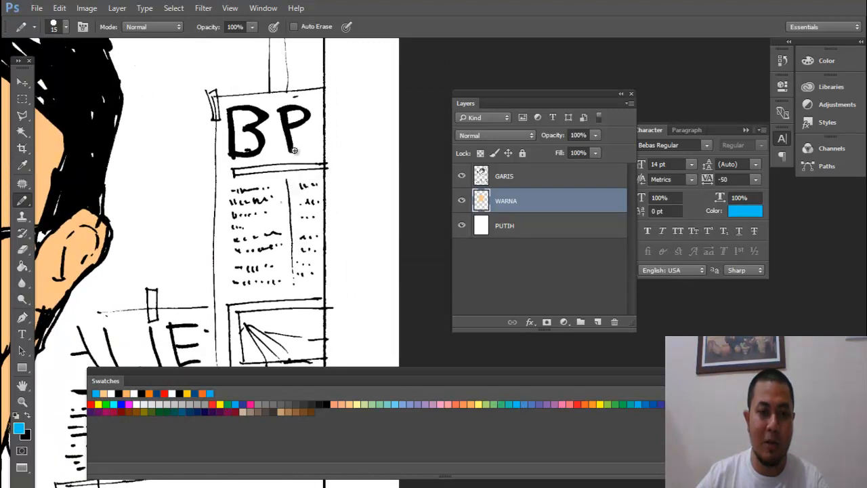
- Try to fill the BP poster with bright blue using the Paint Bucket before its open outline is closed
key("g")
left_click(302, 137)
key("ctrl+z")
- Paint a straight blue border with the Pencil up the BP poster's open side edge, starting from its lower corner
scroll(263, 125, "down", 1)
scroll(261, 126, "down", 2)
key("b")
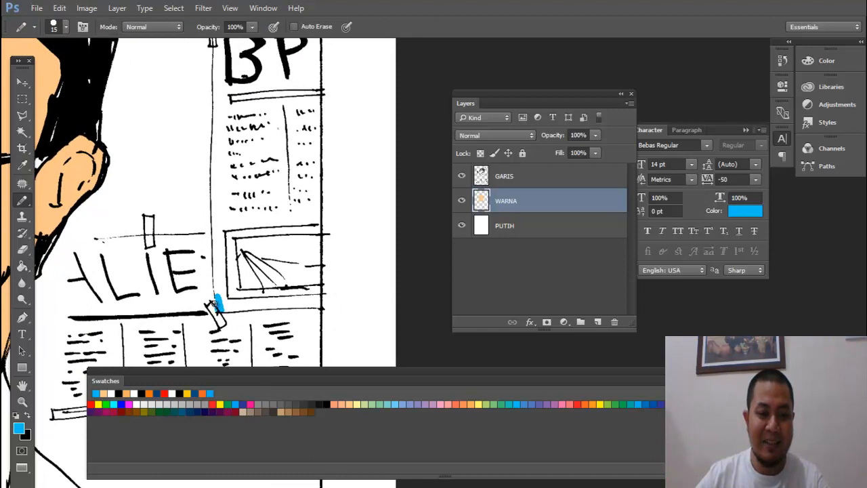
left_click(212, 164, "shift")
scroll(220, 176, "up", 3)
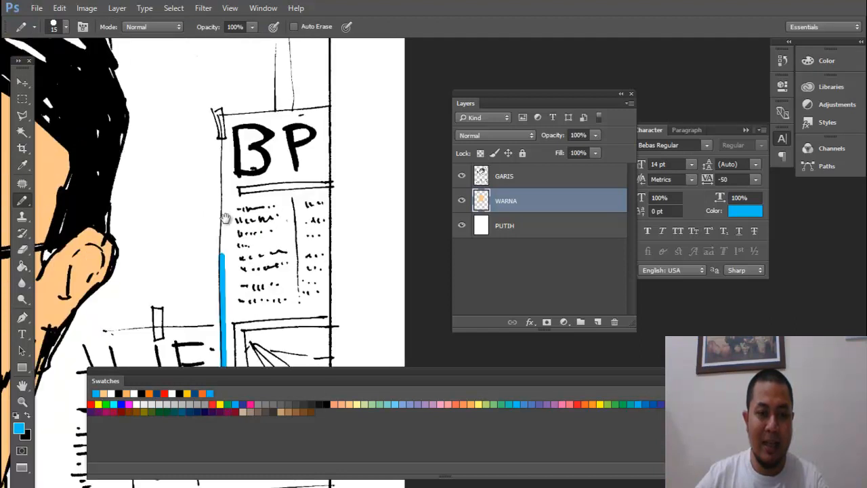
left_click_drag(192, 185, 270, 264)
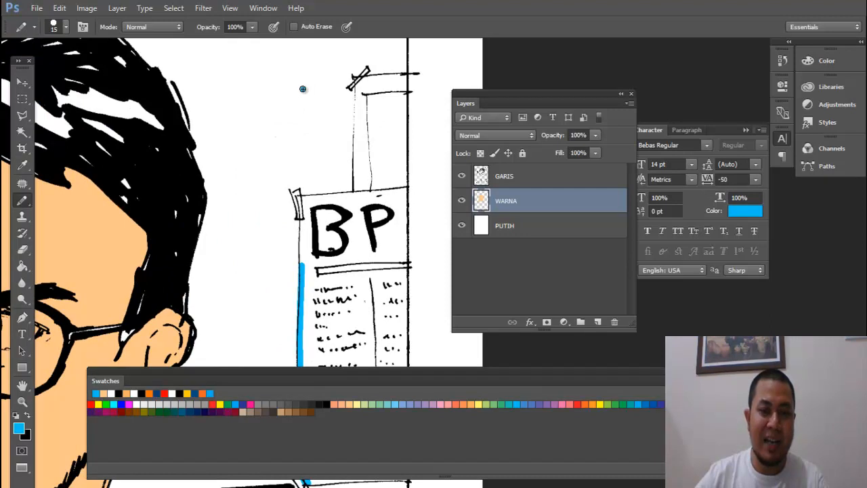
- Try out straight blue Pencil lines between two points on the blank wall beside the BP poster, undoing each one
left_click(239, 195, "shift")
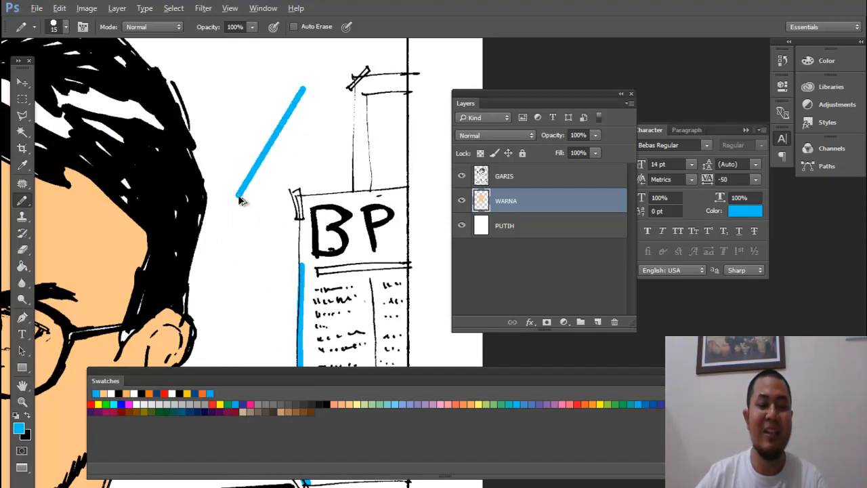
key("ctrl+z")
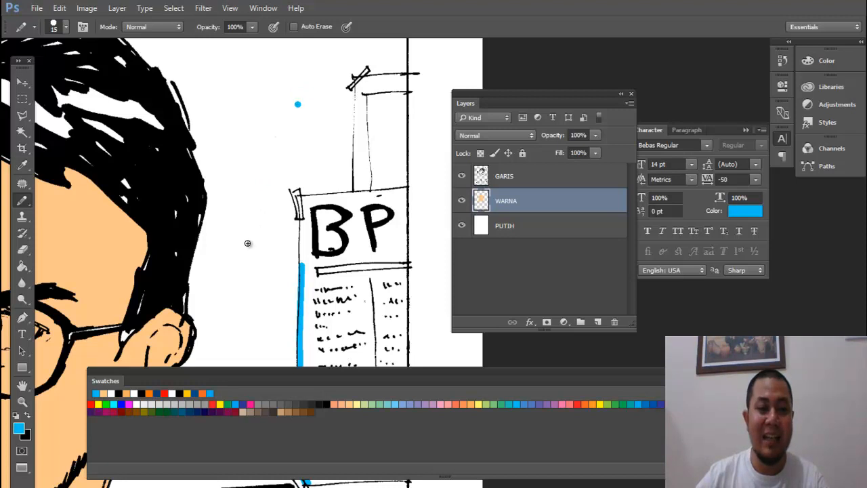
left_click(247, 242, "shift")
key("ctrl+z")
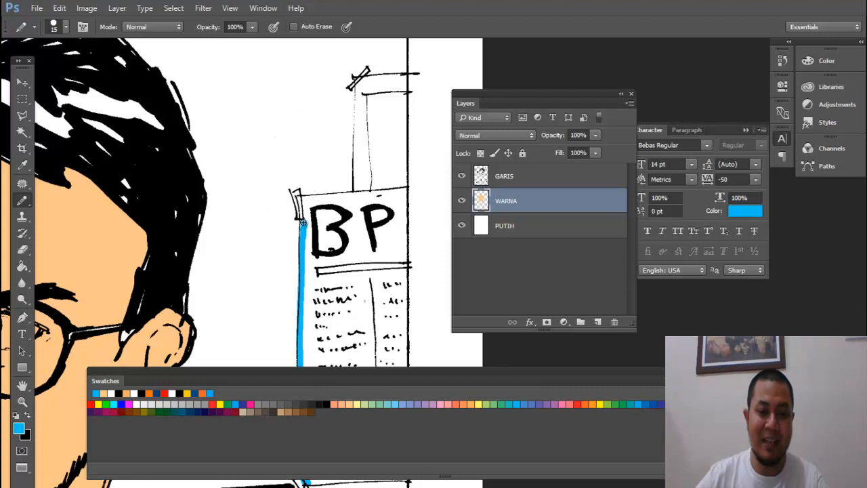
- Fill the BP poster and the narrow bar beneath its heading with bright blue using the Paint Bucket
left_click_drag(325, 223, 250, 93)
left_click_drag(285, 350, 285, 339)
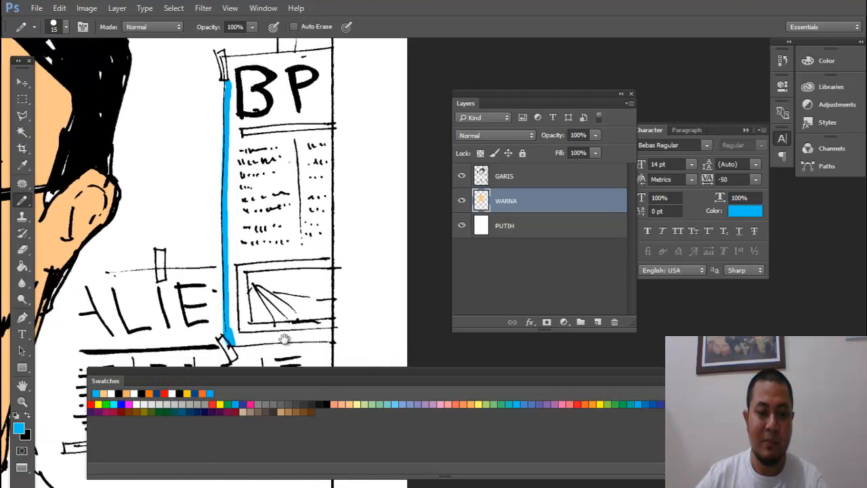
key("g")
left_click(303, 342)
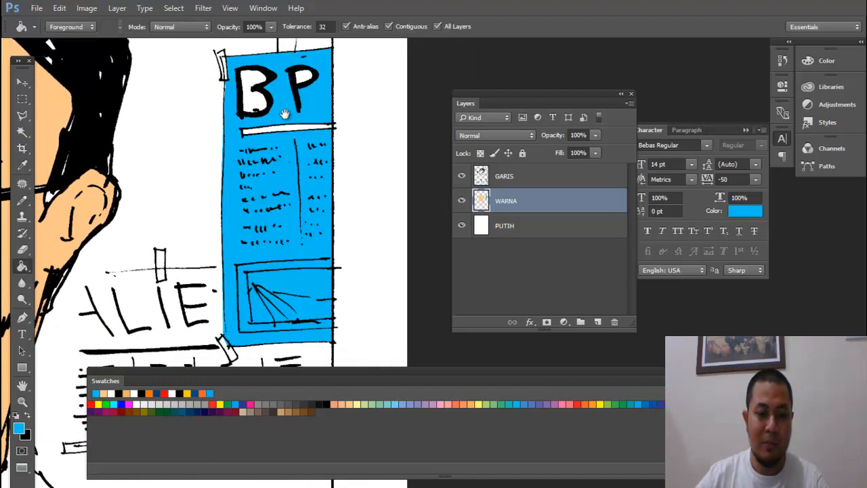
left_click_drag(284, 112, 295, 158)
left_click(311, 175)
scroll(236, 232, "down", 3)
mouse_move(196, 270)
left_mouse_down()
mouse_move(360, 287)
mouse_move(353, 214)
left_mouse_up()
scroll(344, 280, "down", 1)
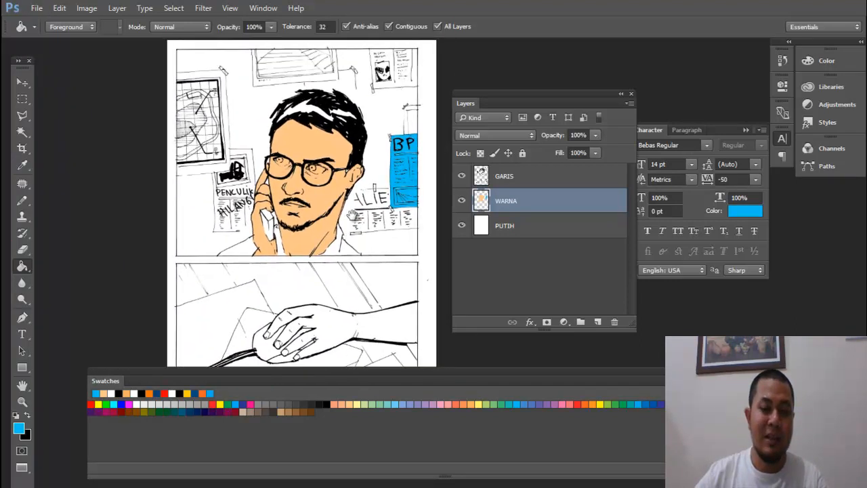
left_click_drag(320, 302, 330, 283)
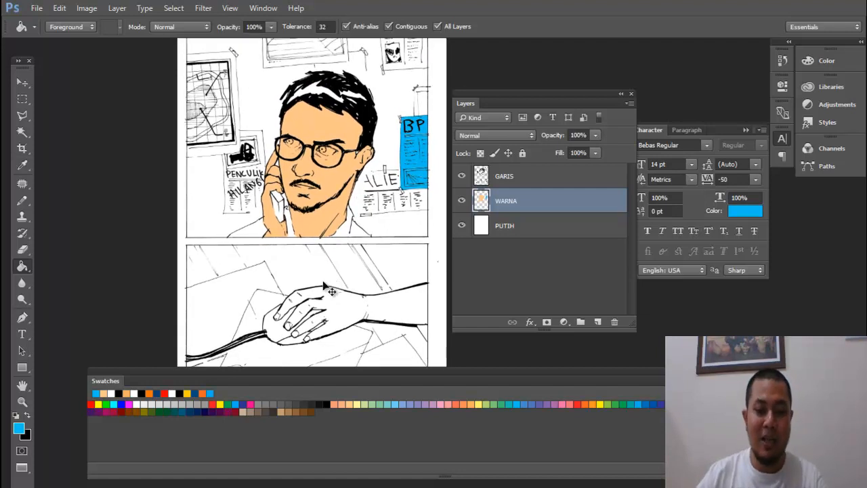
left_click_drag(330, 212, 350, 256)
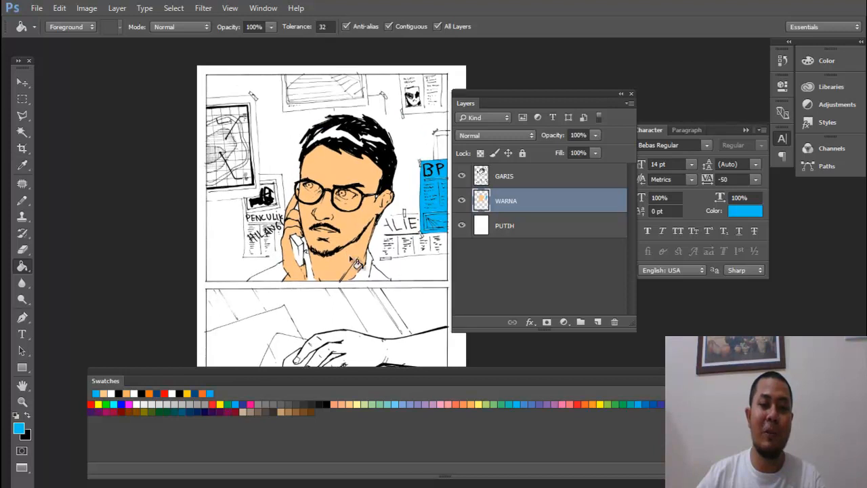